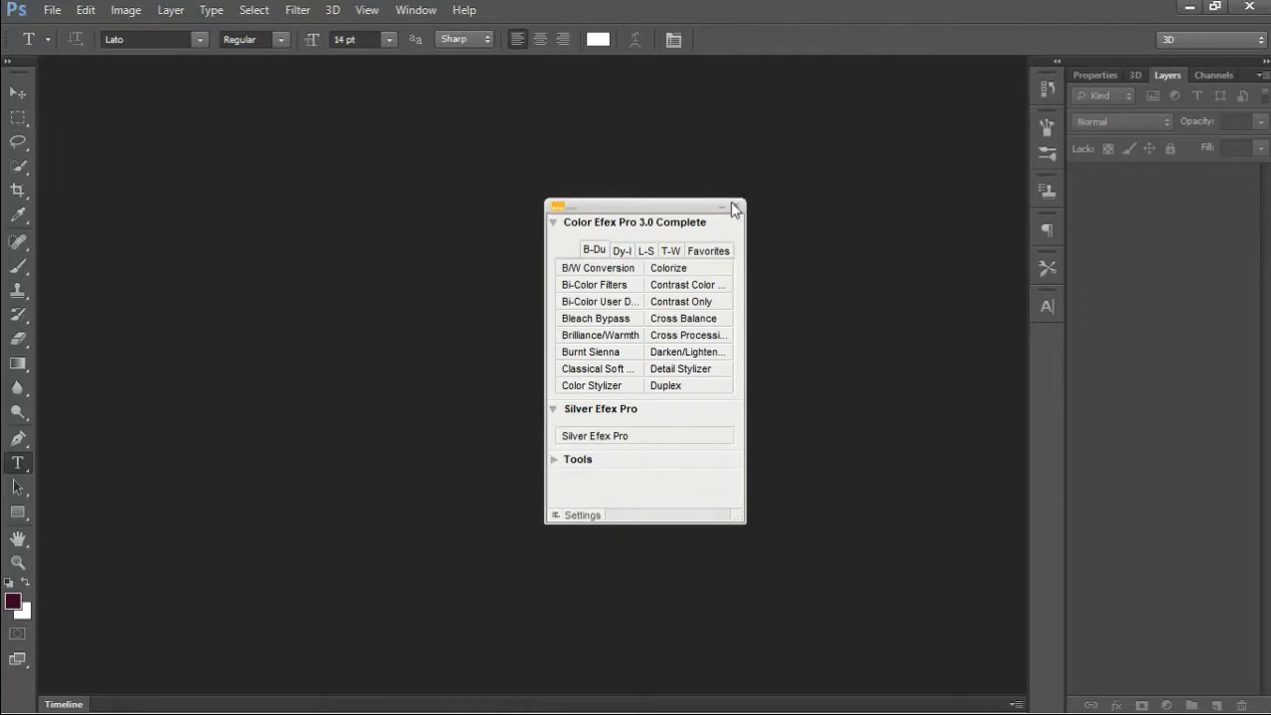
Step: Close the floating Color Efex Pro panel and make the Move tool active
left_click(735, 208)
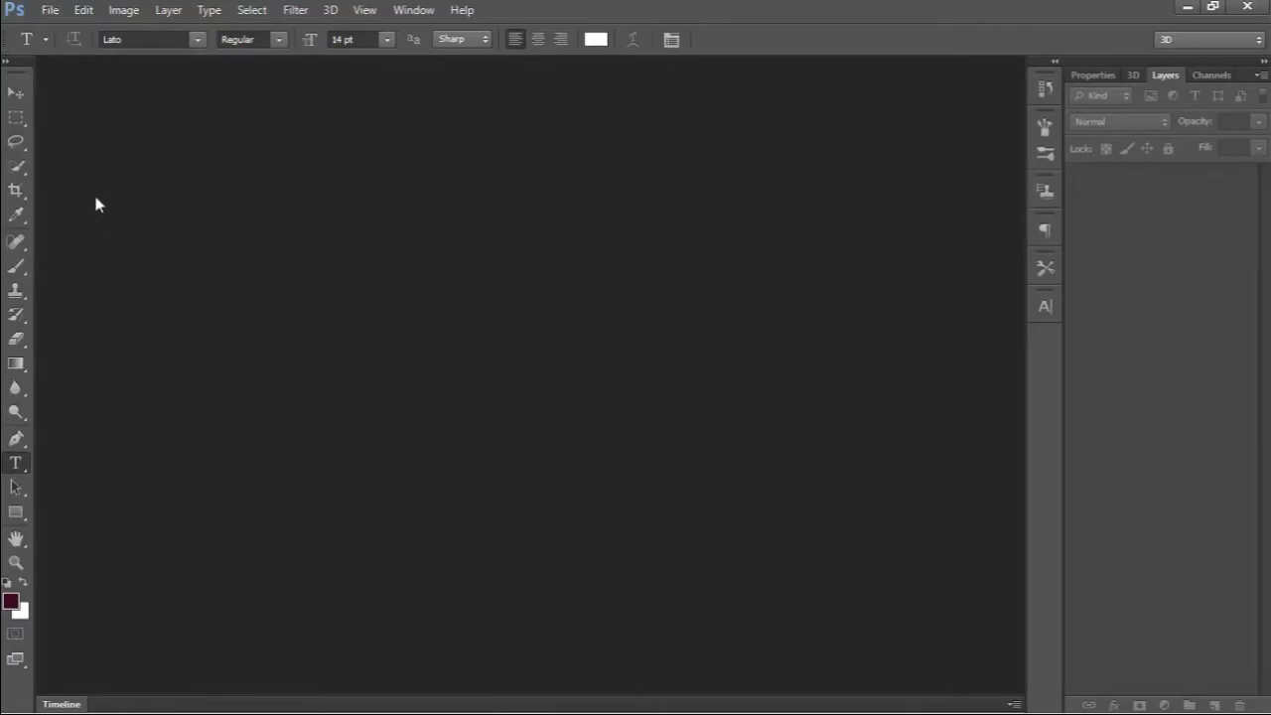
left_click(16, 94)
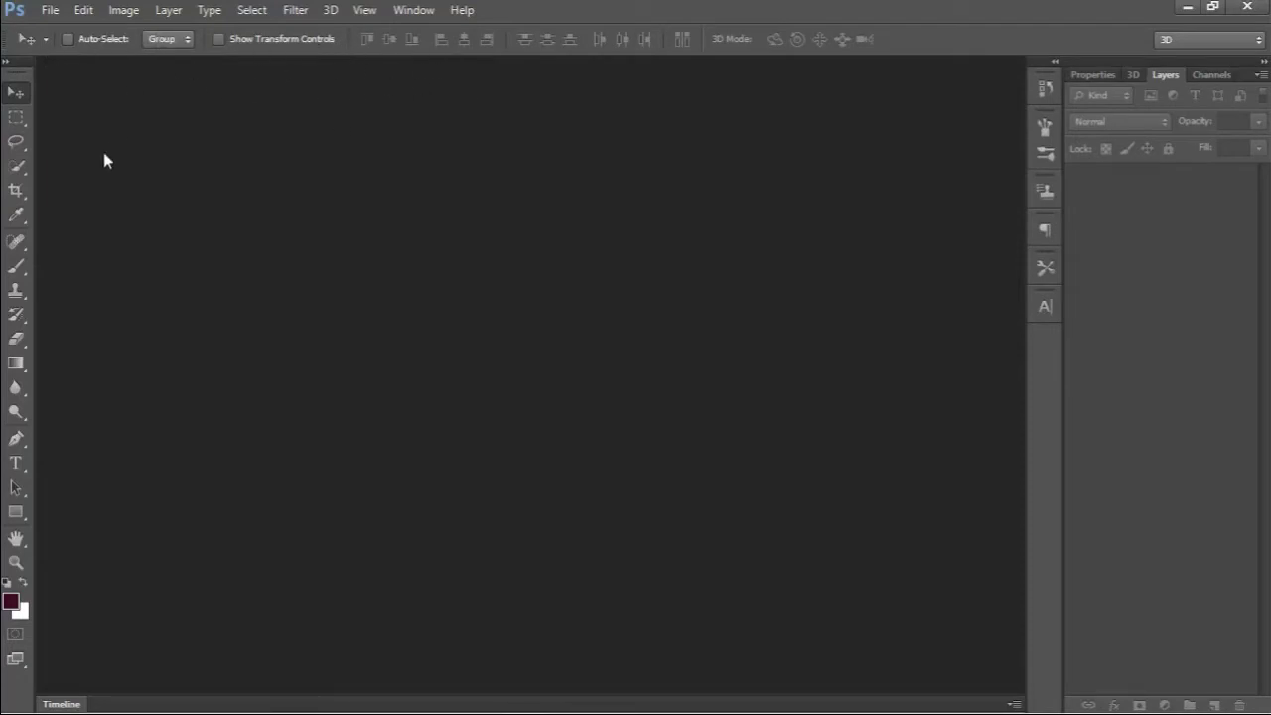
left_click(16, 117)
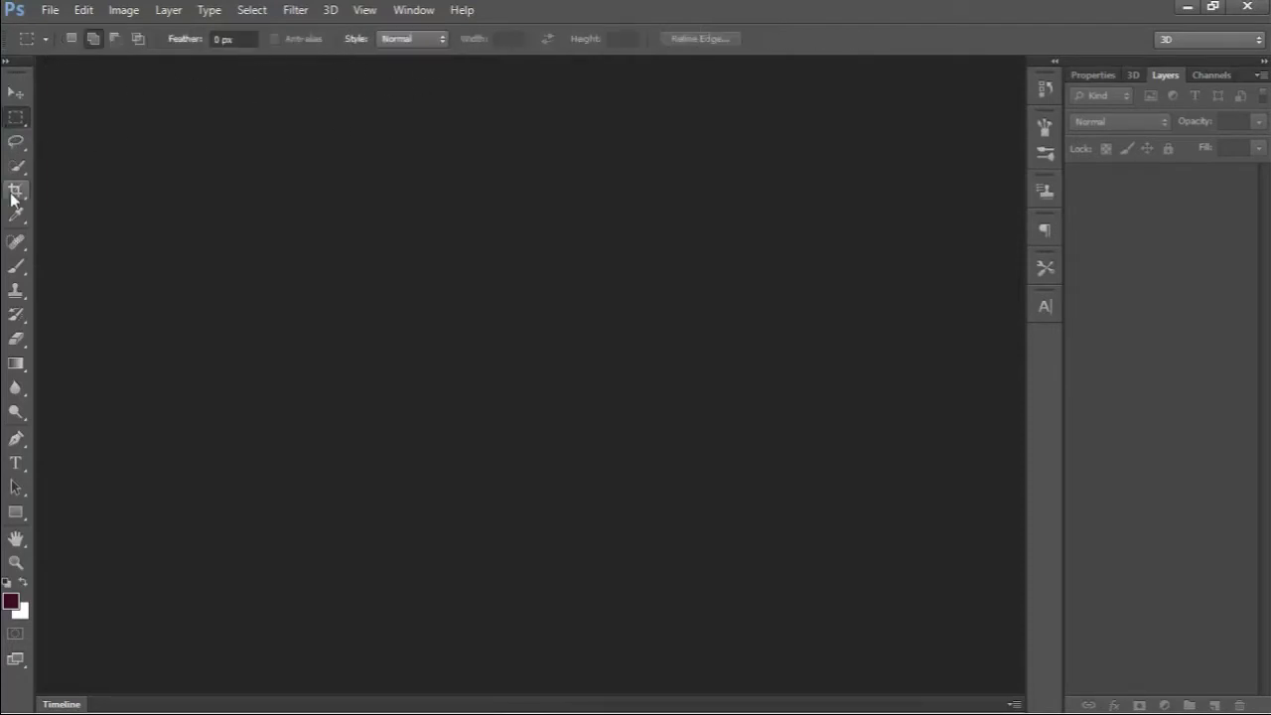
left_click(15, 92)
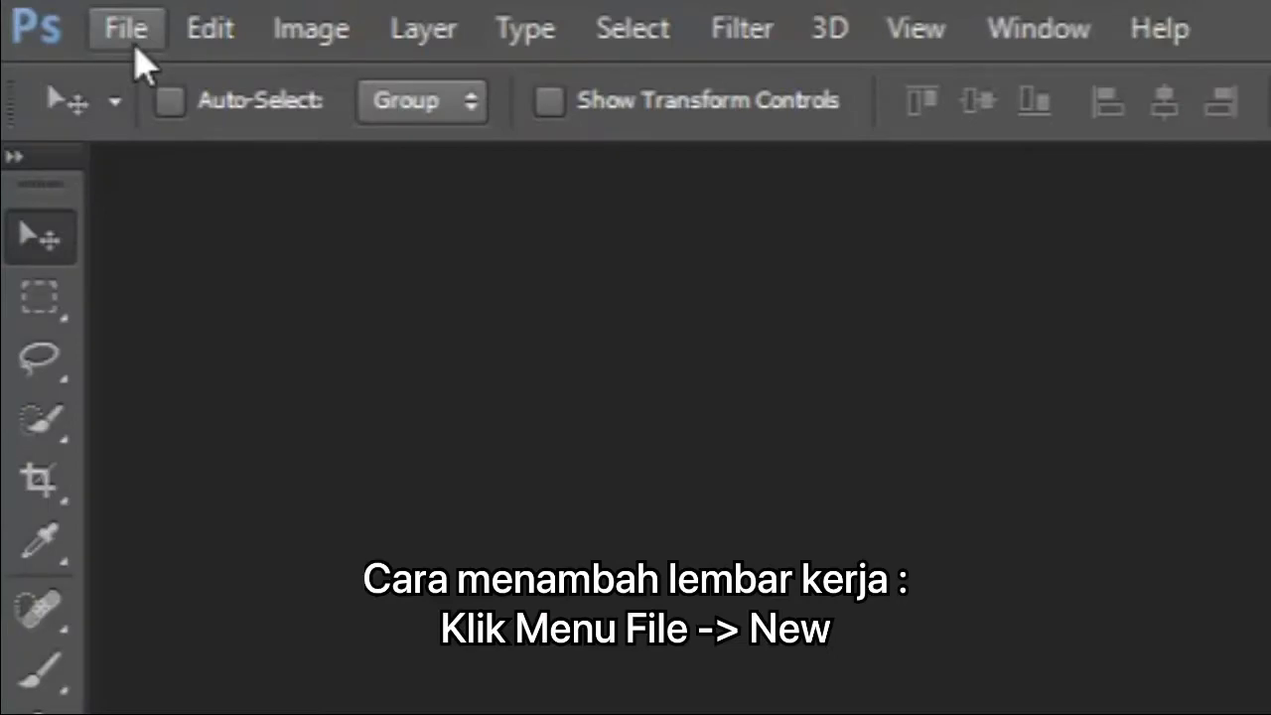
Step: Start a new document and name it "canvas baru"
left_click(51, 12)
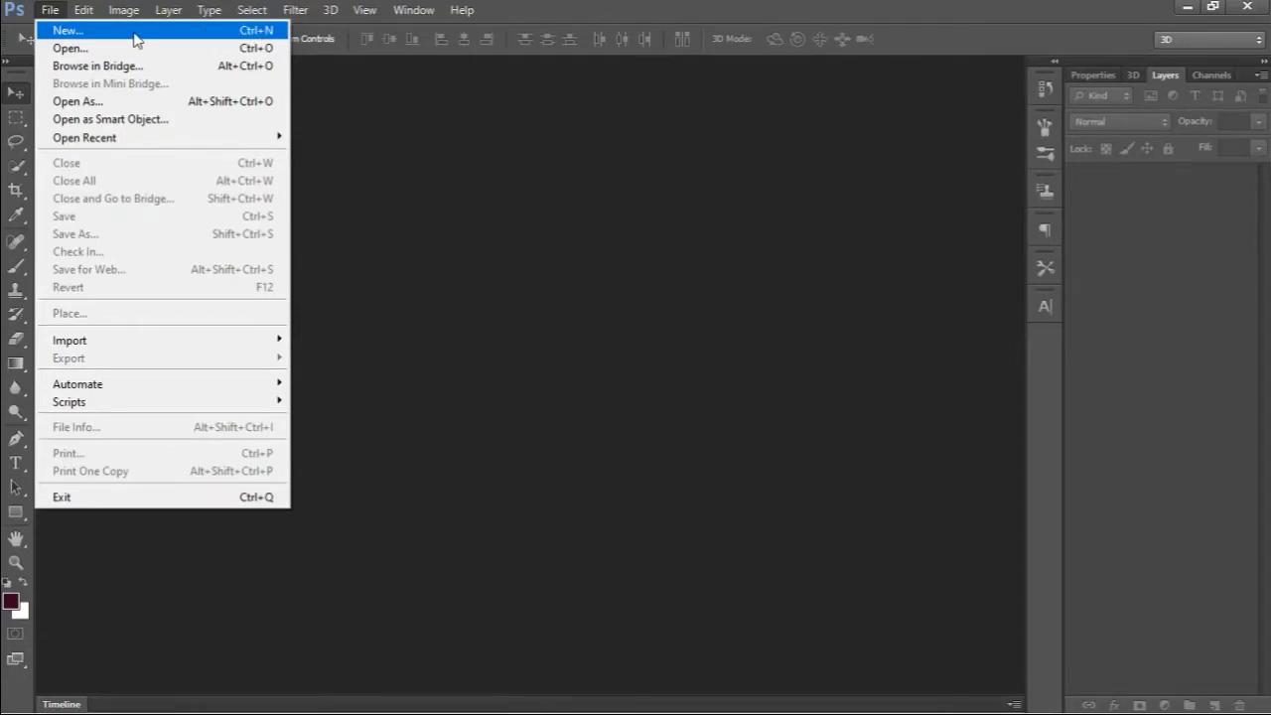
key("Escape")
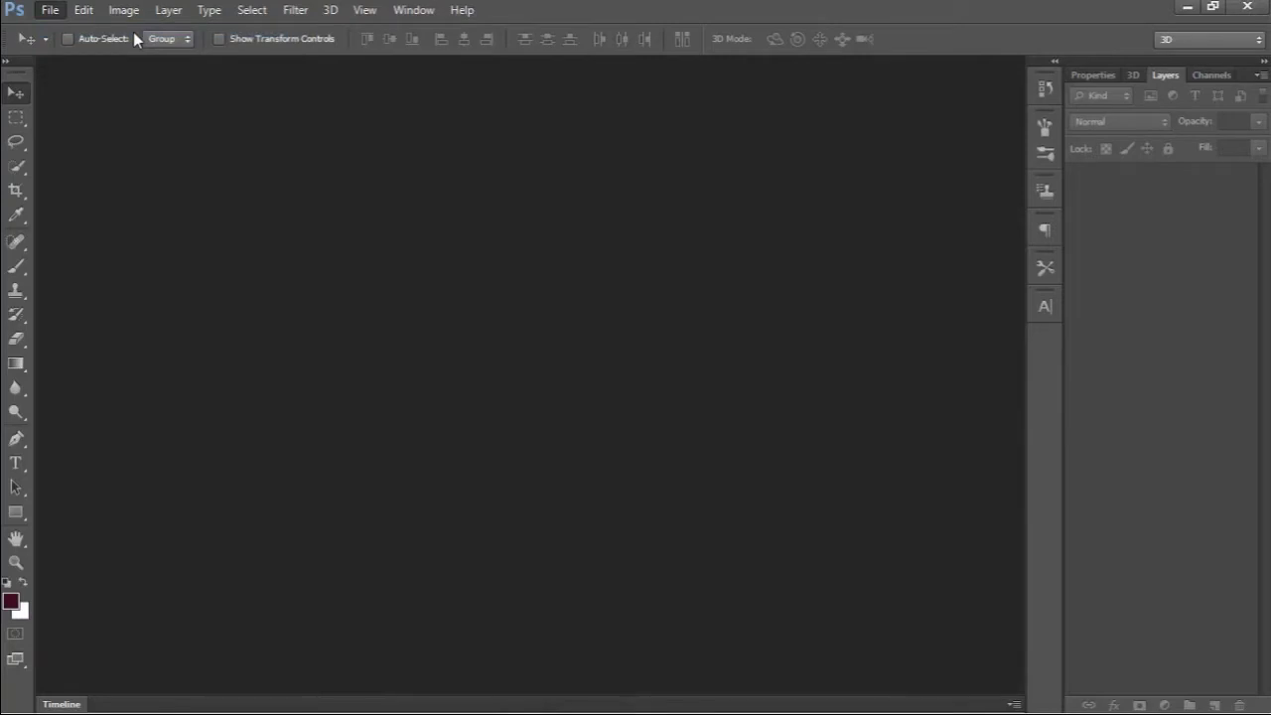
key("ctrl+n")
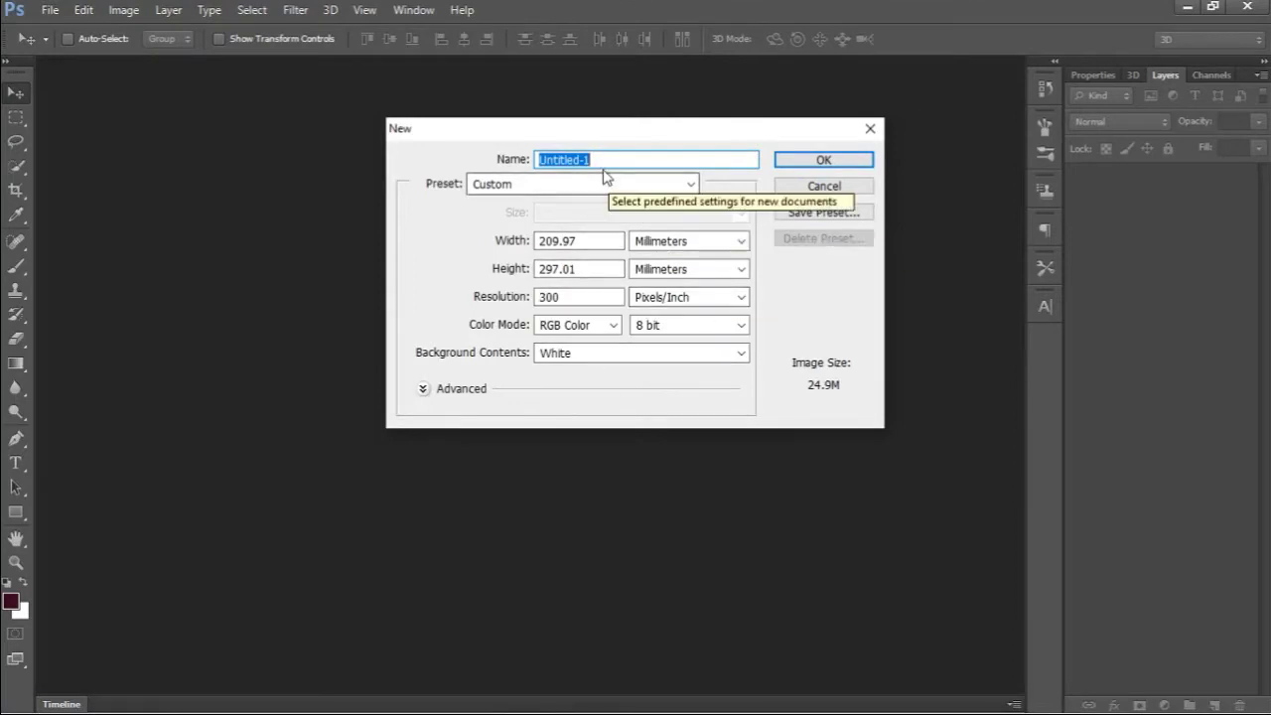
left_click_drag(600, 164, 510, 165)
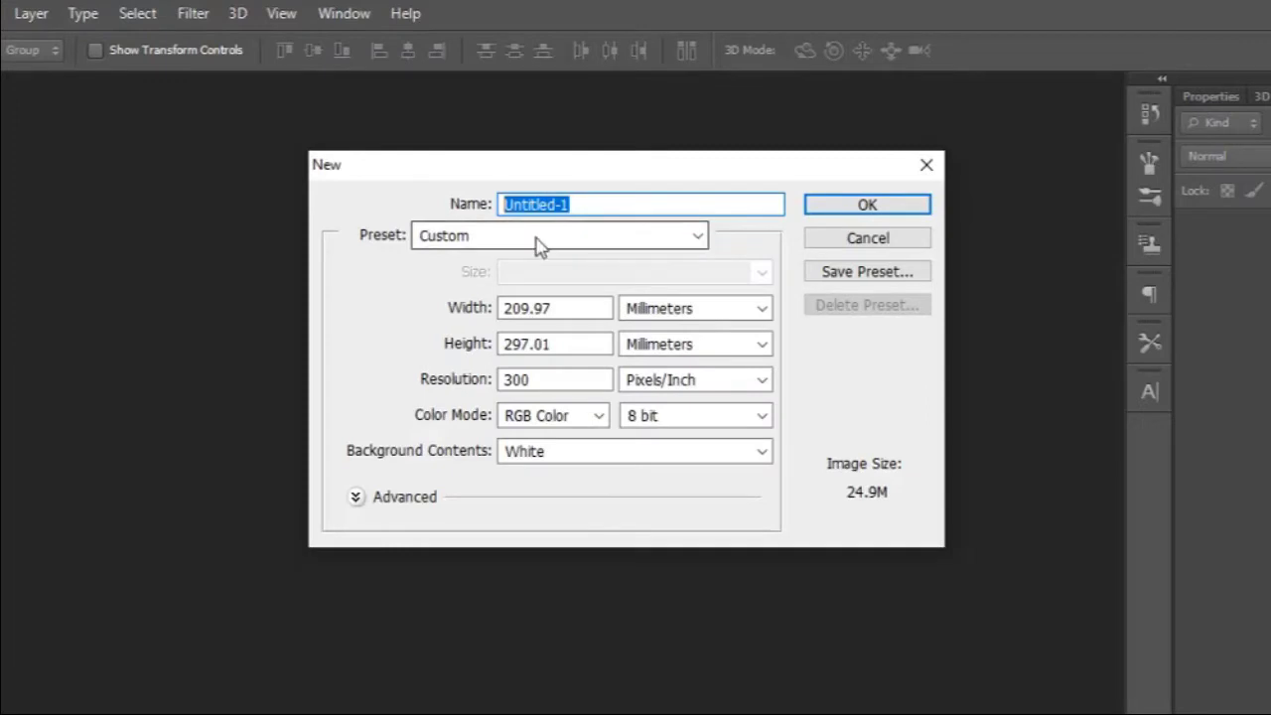
type("canvas baru")
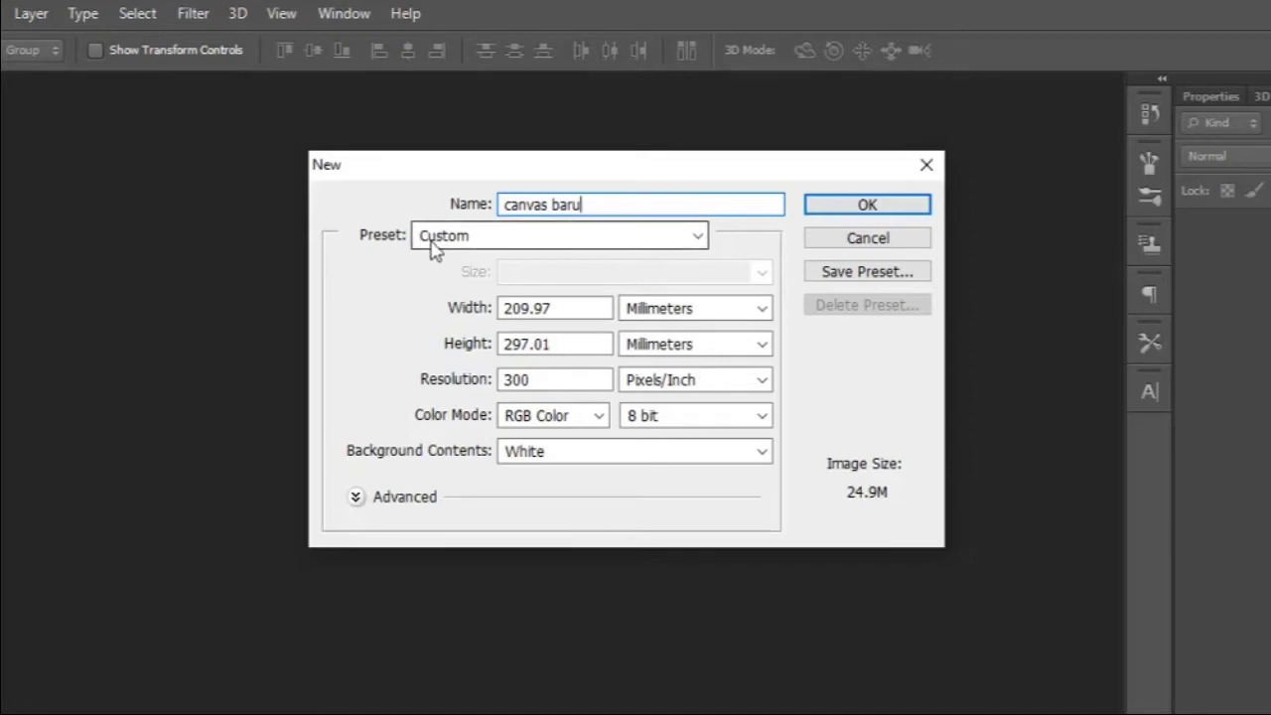
Step: Choose the International Paper preset for the new document and browse its available page sizes
left_click(462, 243)
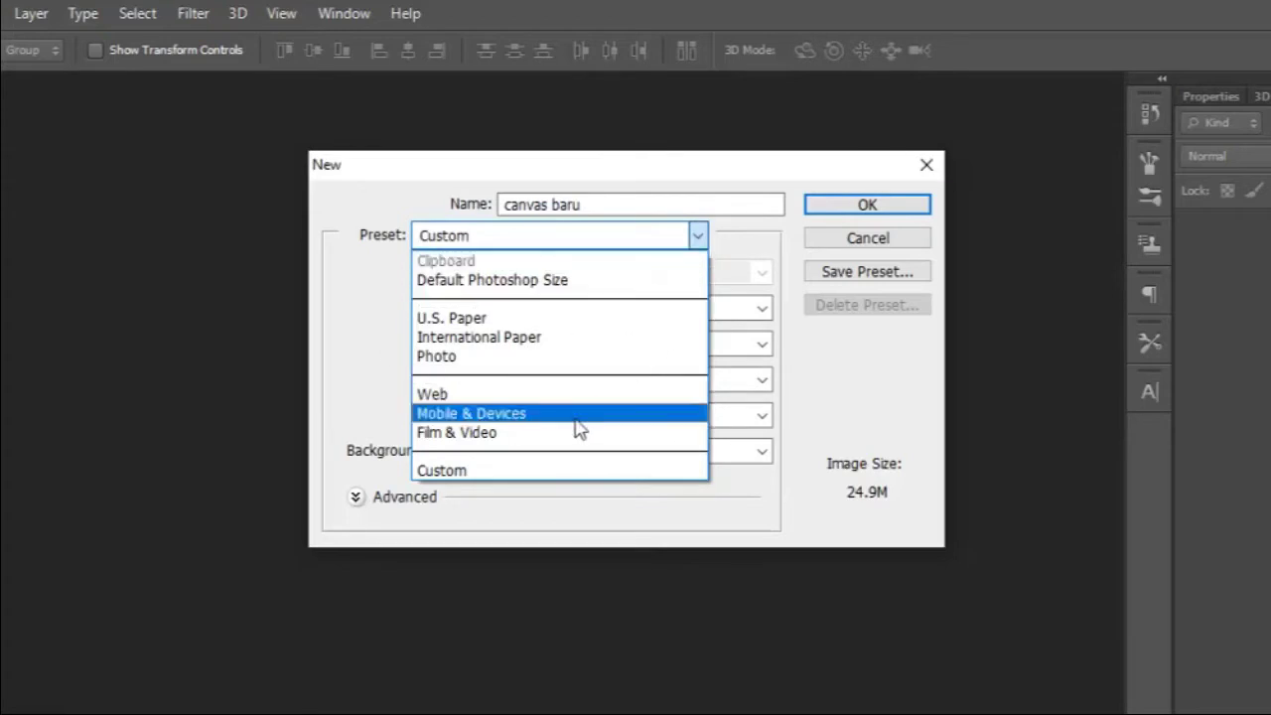
left_click(546, 341)
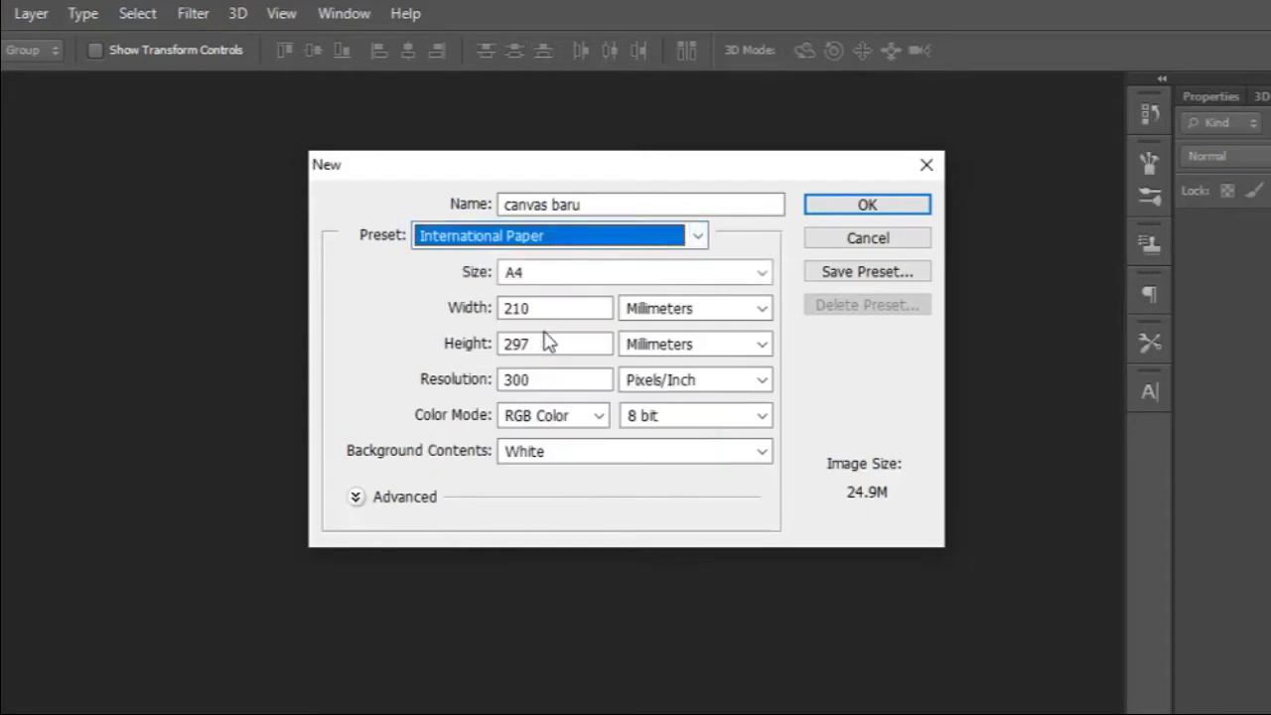
left_click(763, 272)
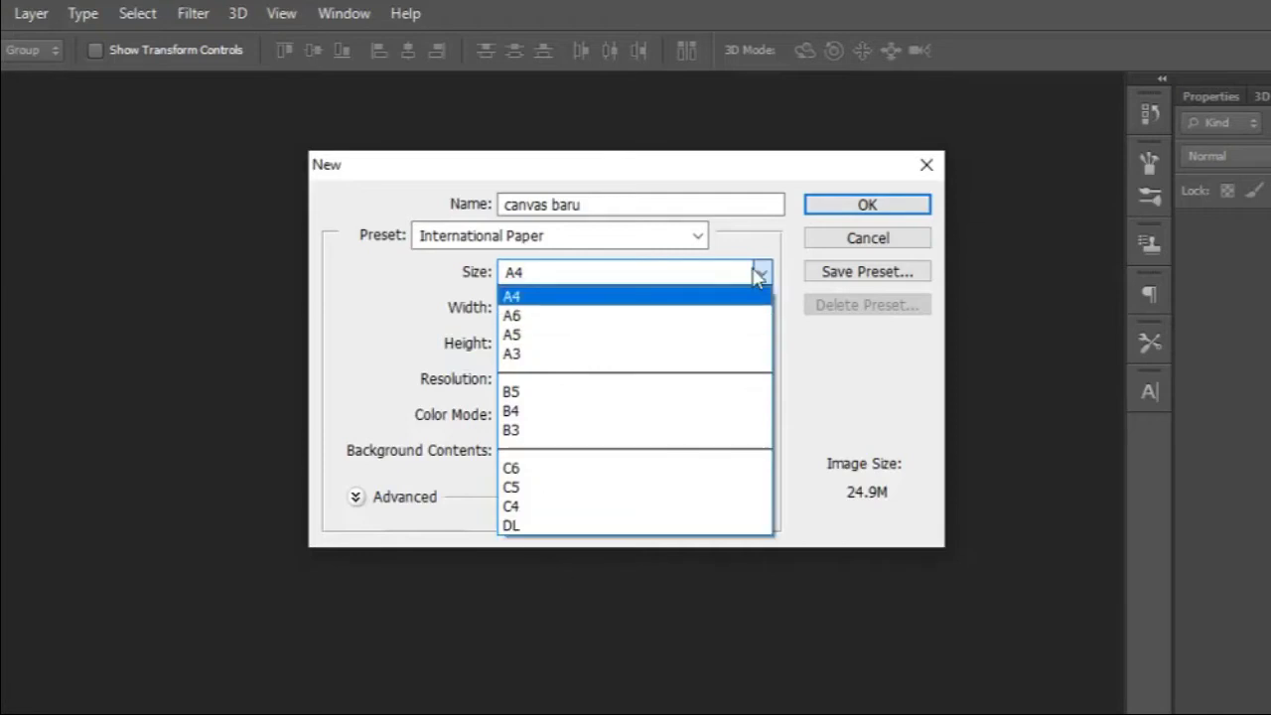
left_click(761, 276)
Step: Switch the document preset to U.S. Paper and browse its page sizes
left_click(699, 237)
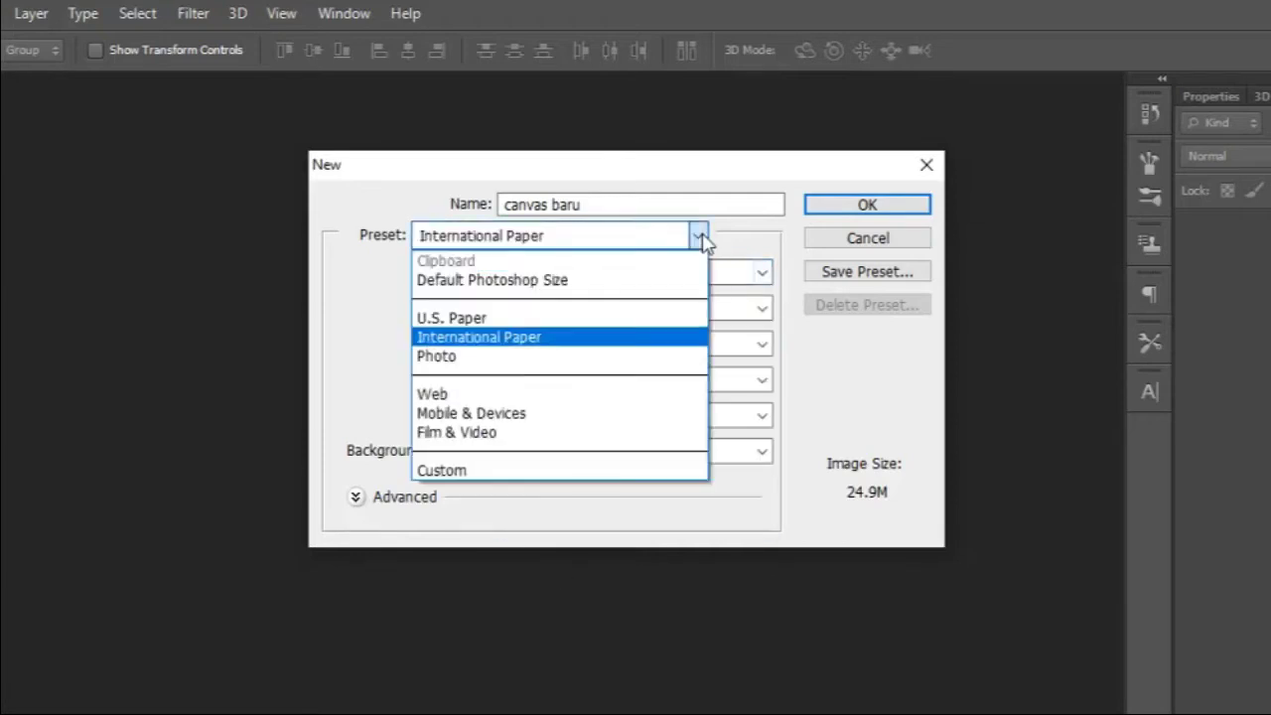
left_click(557, 317)
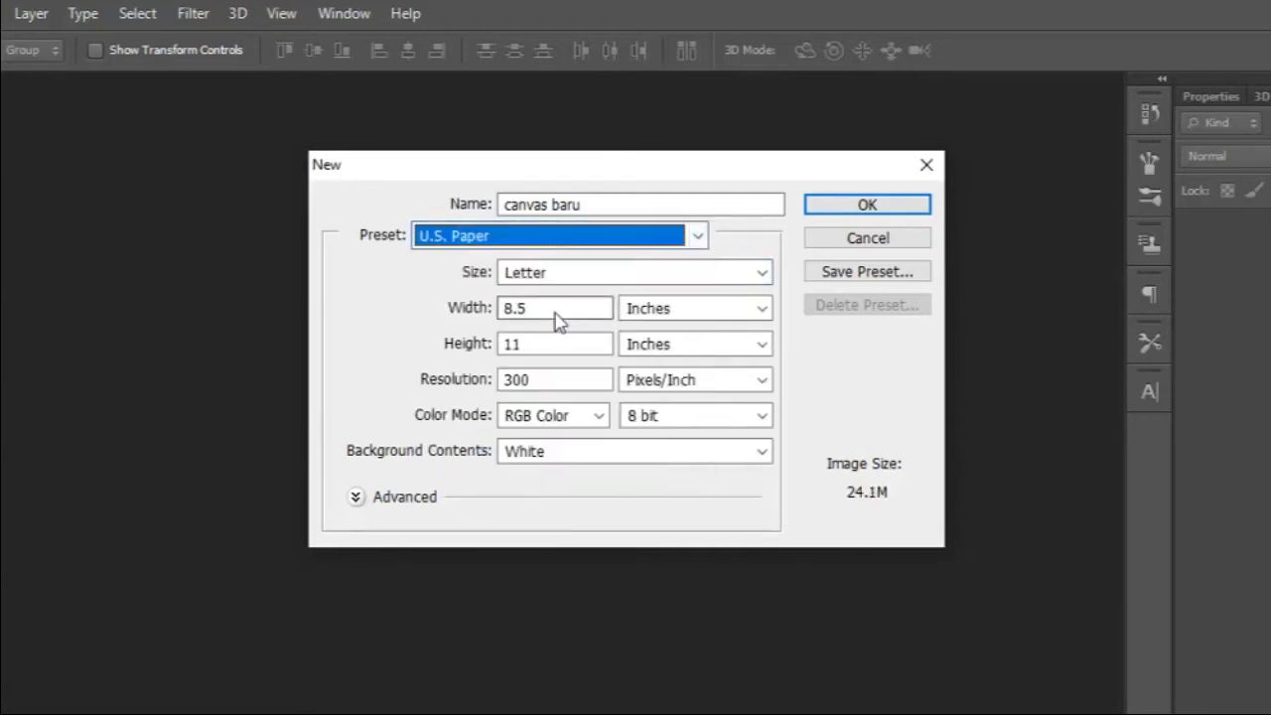
left_click(761, 281)
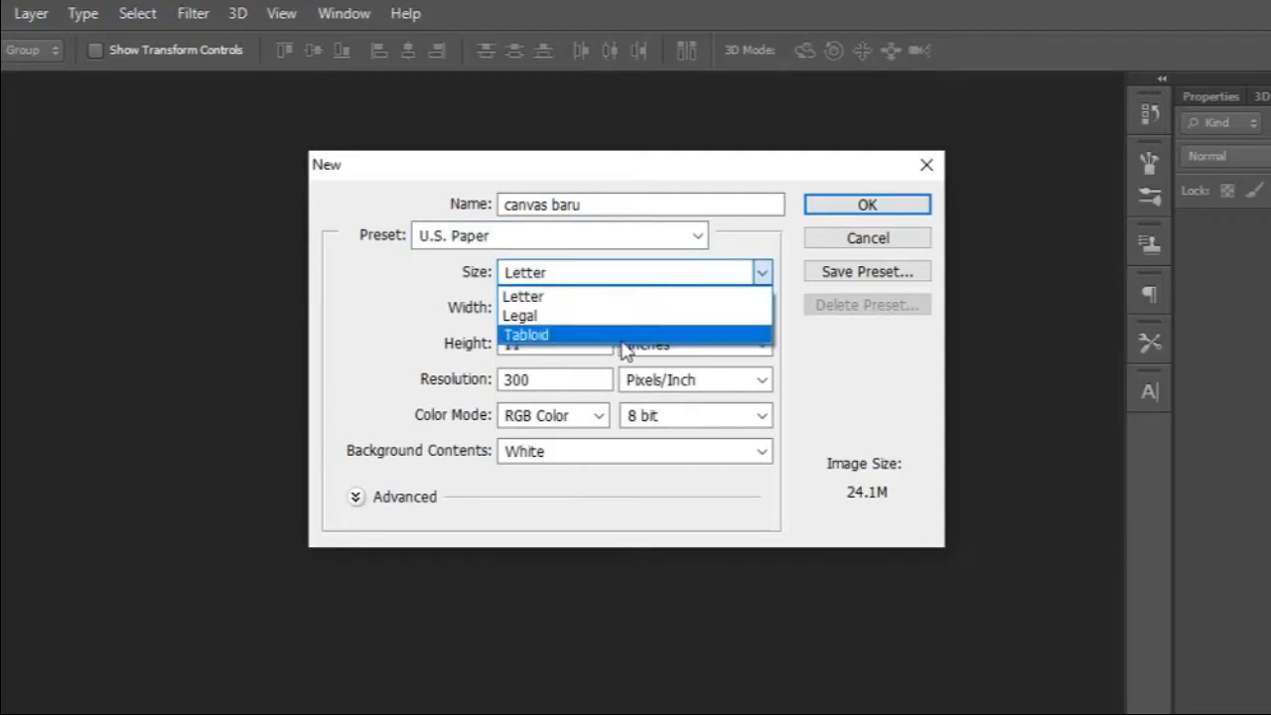
left_click(762, 274)
key("shift+Tab")
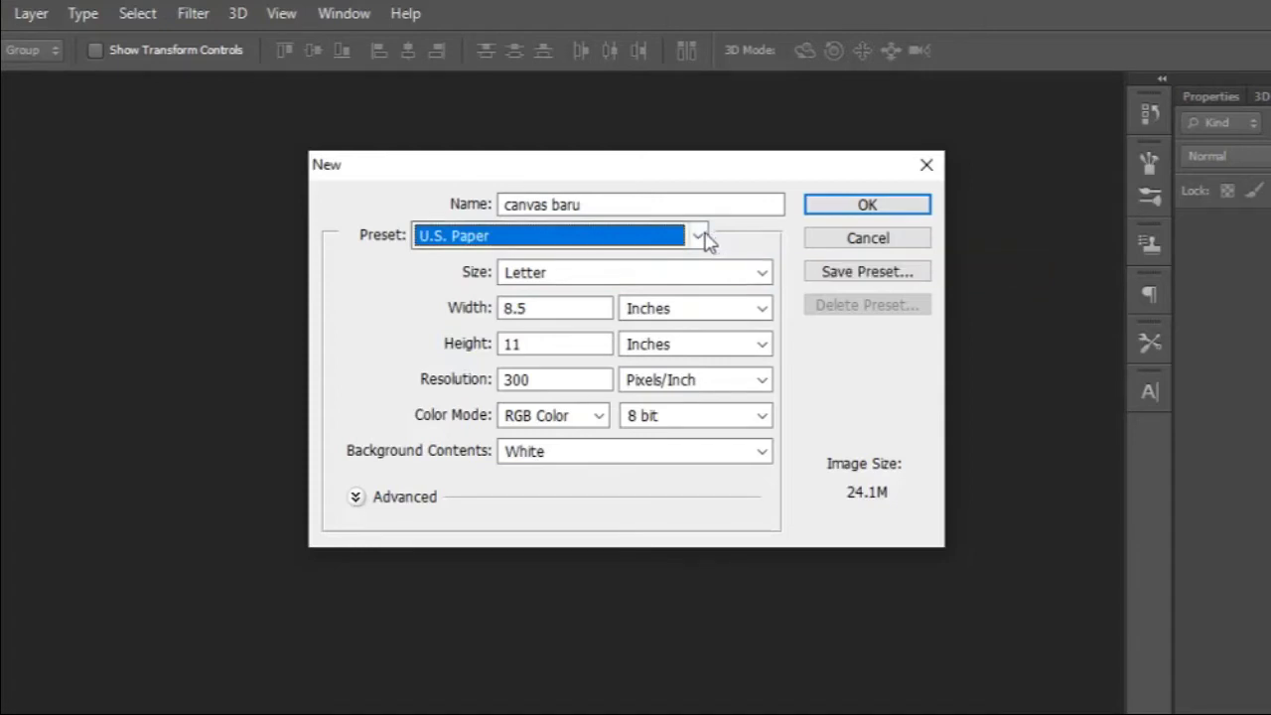
Step: Try the Custom preset, and return the document to the International Paper preset at A4 size
left_click(699, 237)
left_click(478, 470)
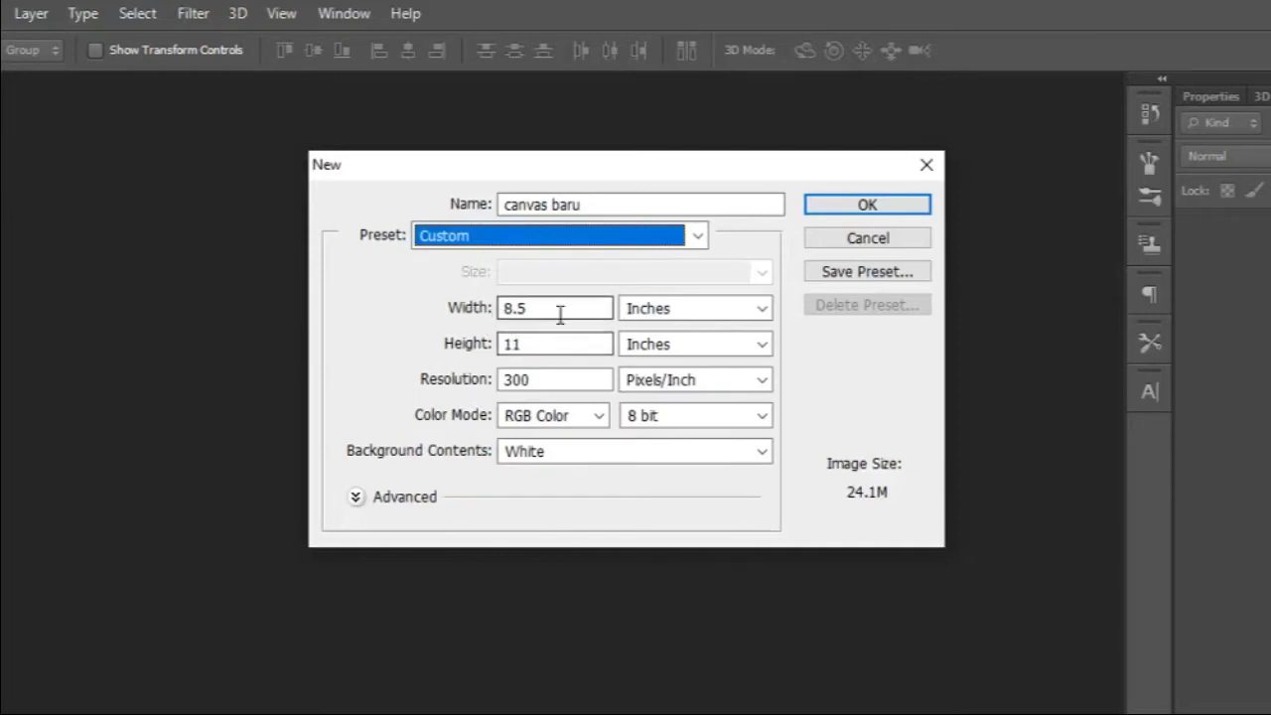
left_click(700, 238)
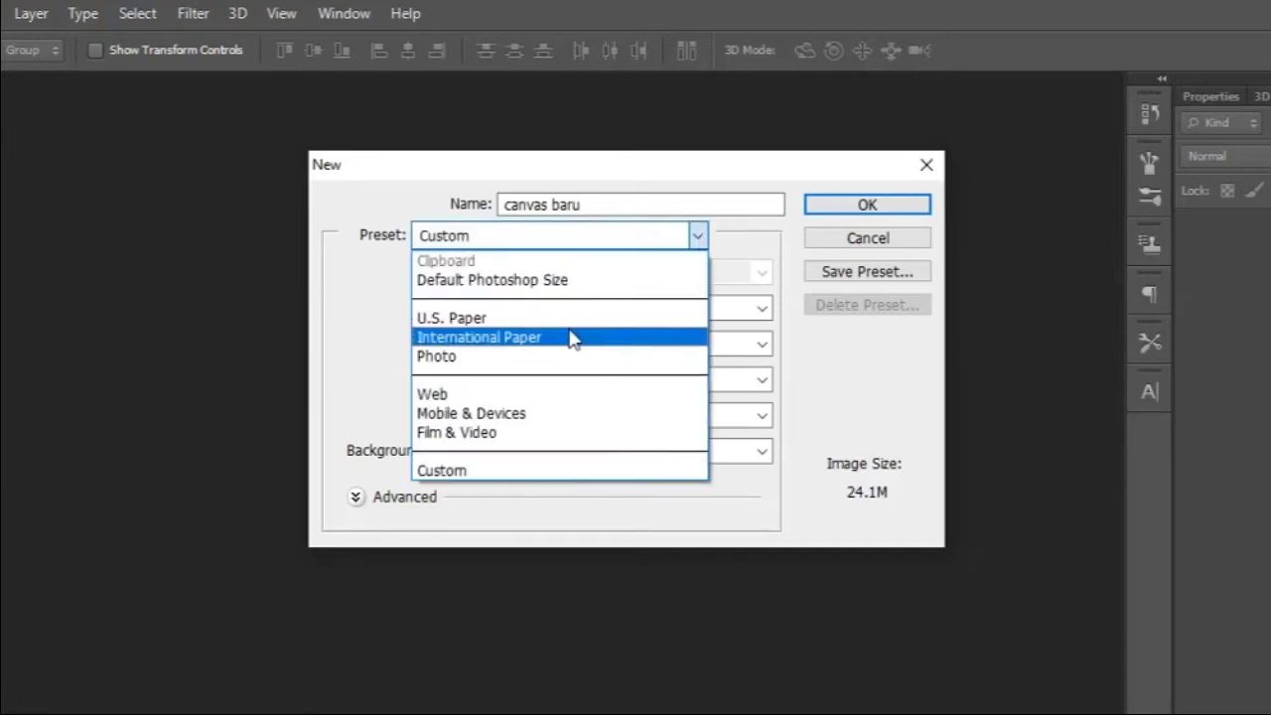
left_click(573, 338)
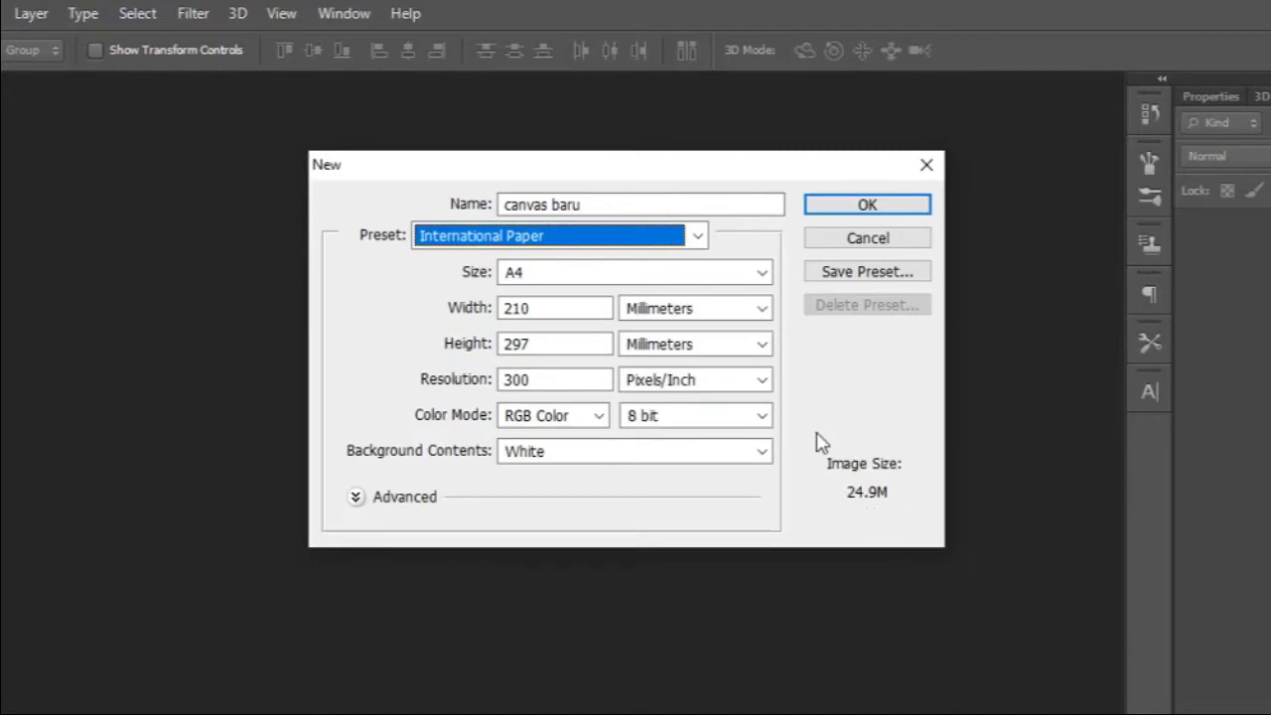
Step: Try a resolution of 500 pixels/inch and restore it to 300 pixels/inch
left_click_drag(514, 381, 489, 378)
type("5")
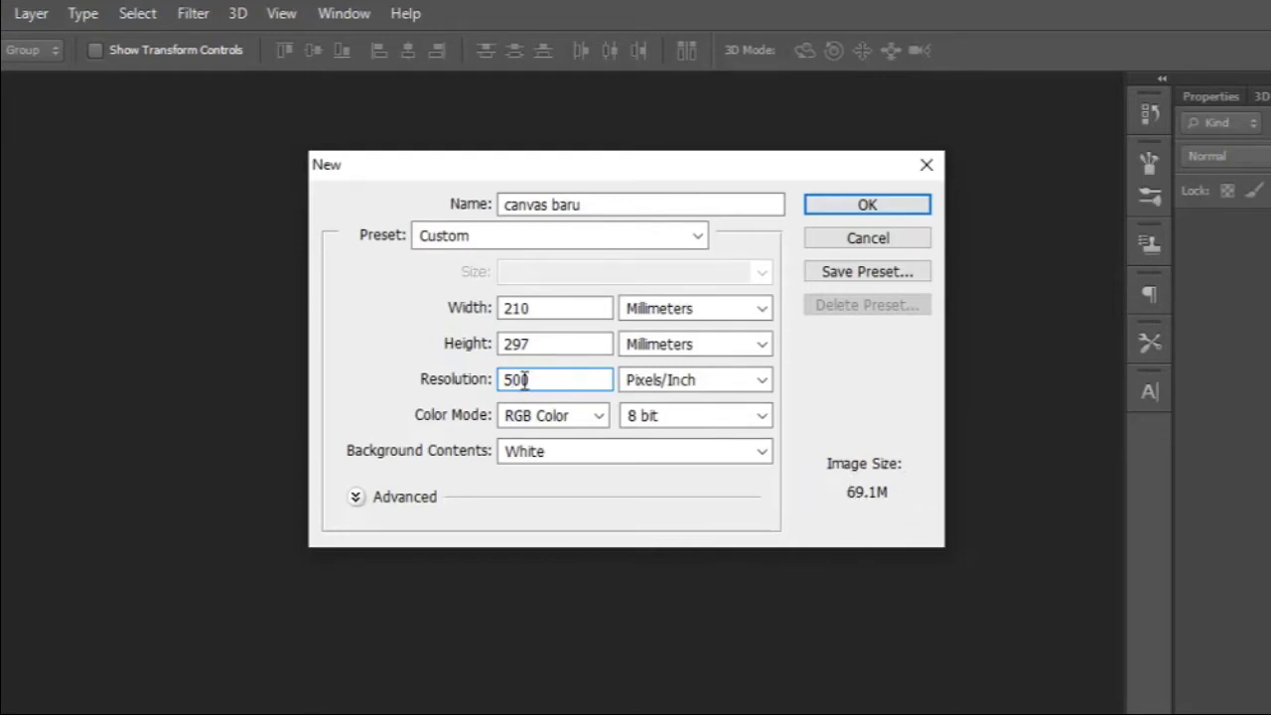
key("shift+Left")
type("3")
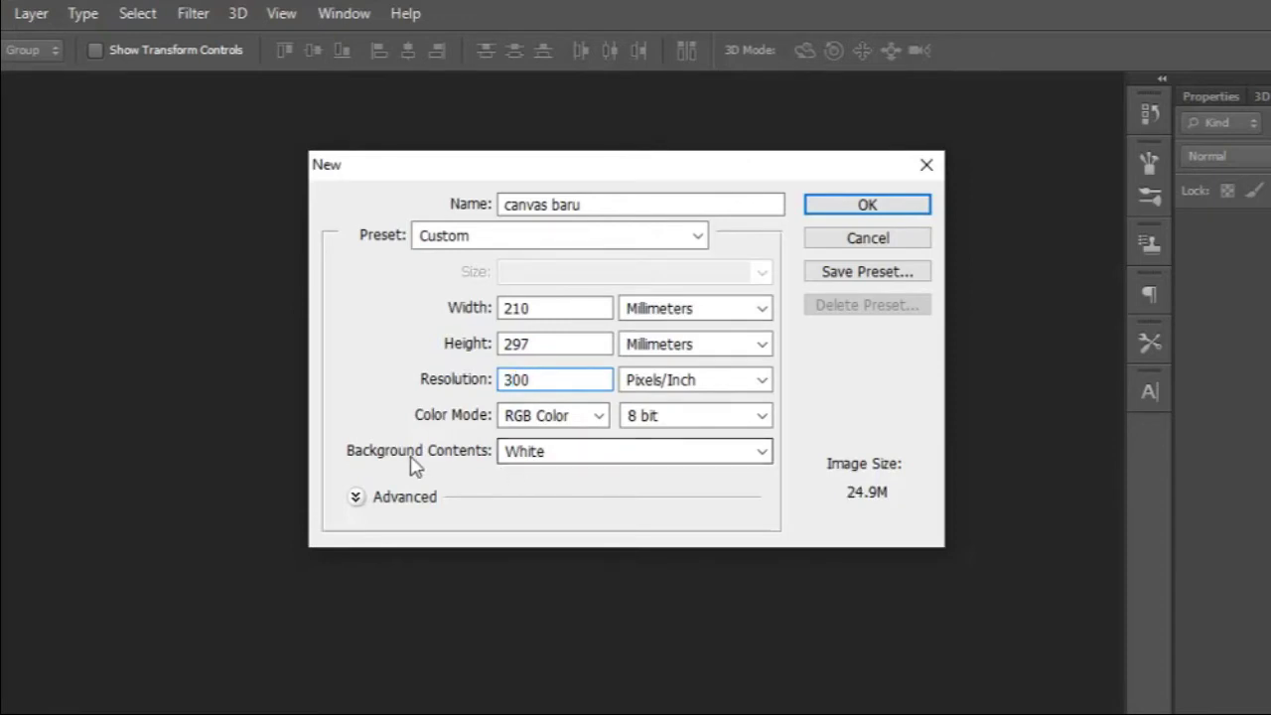
Step: Set the background contents to White and create the document
left_click(529, 462)
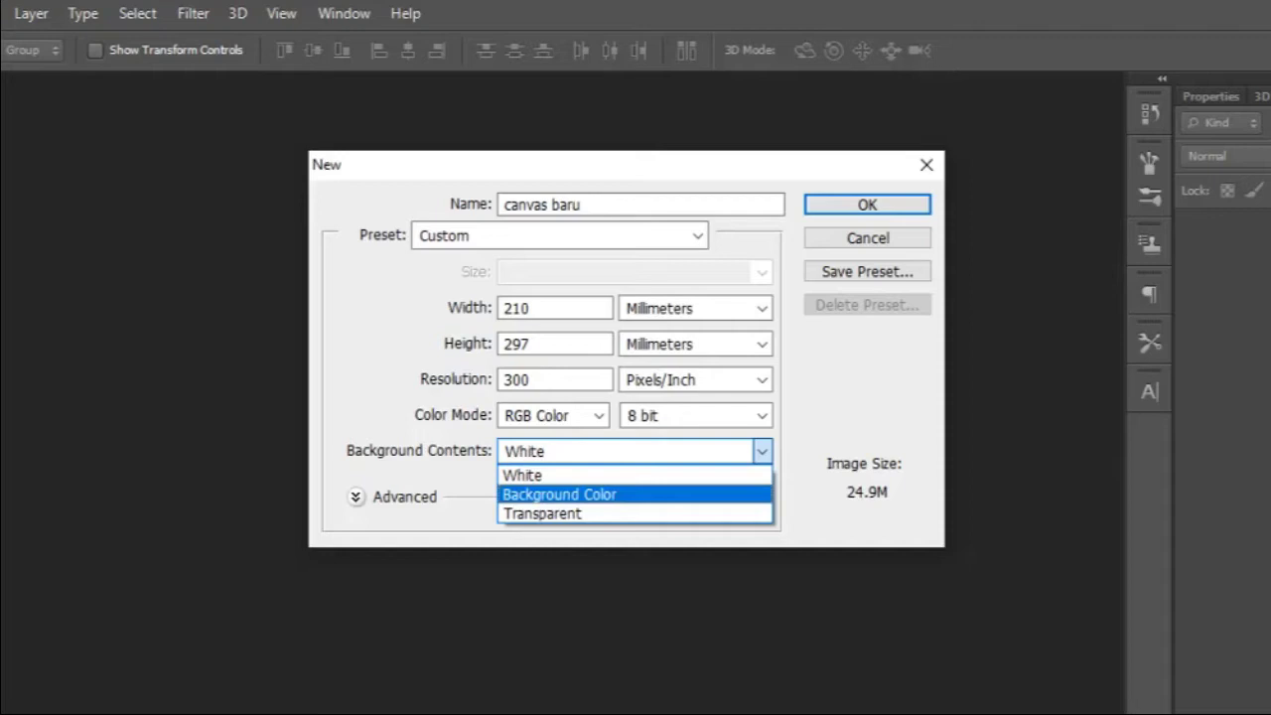
left_click(522, 477)
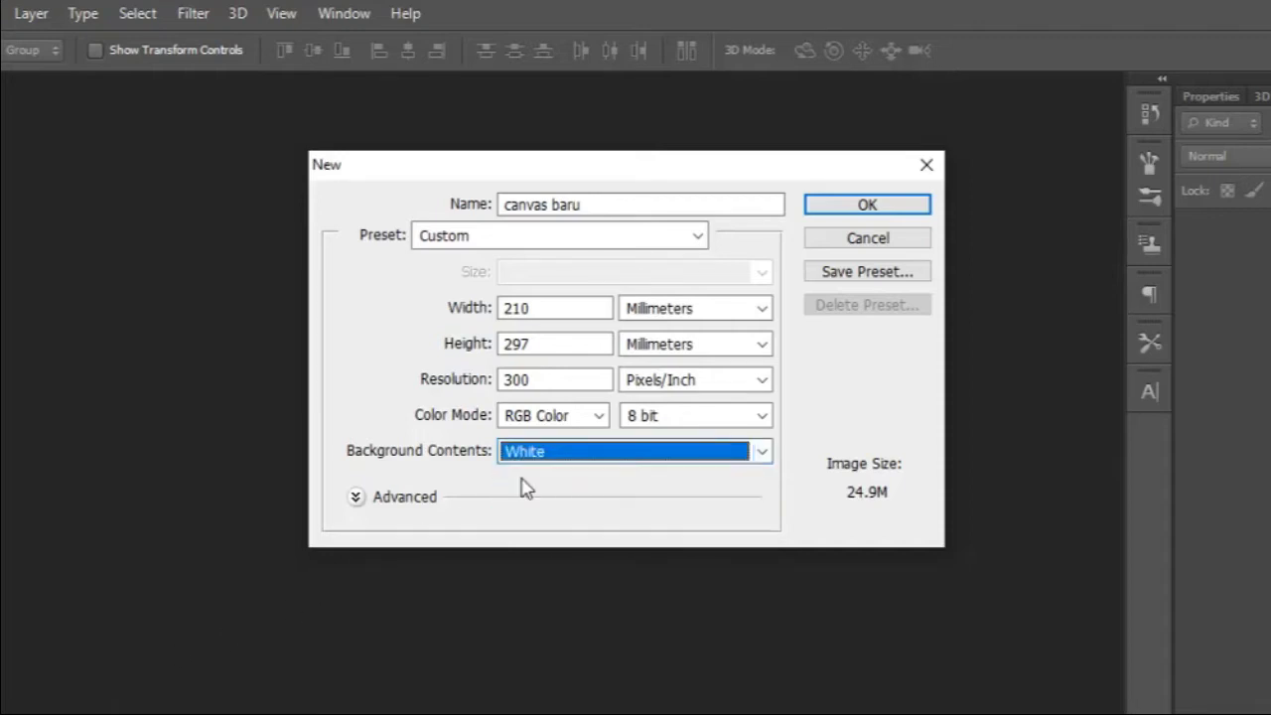
left_click(849, 210)
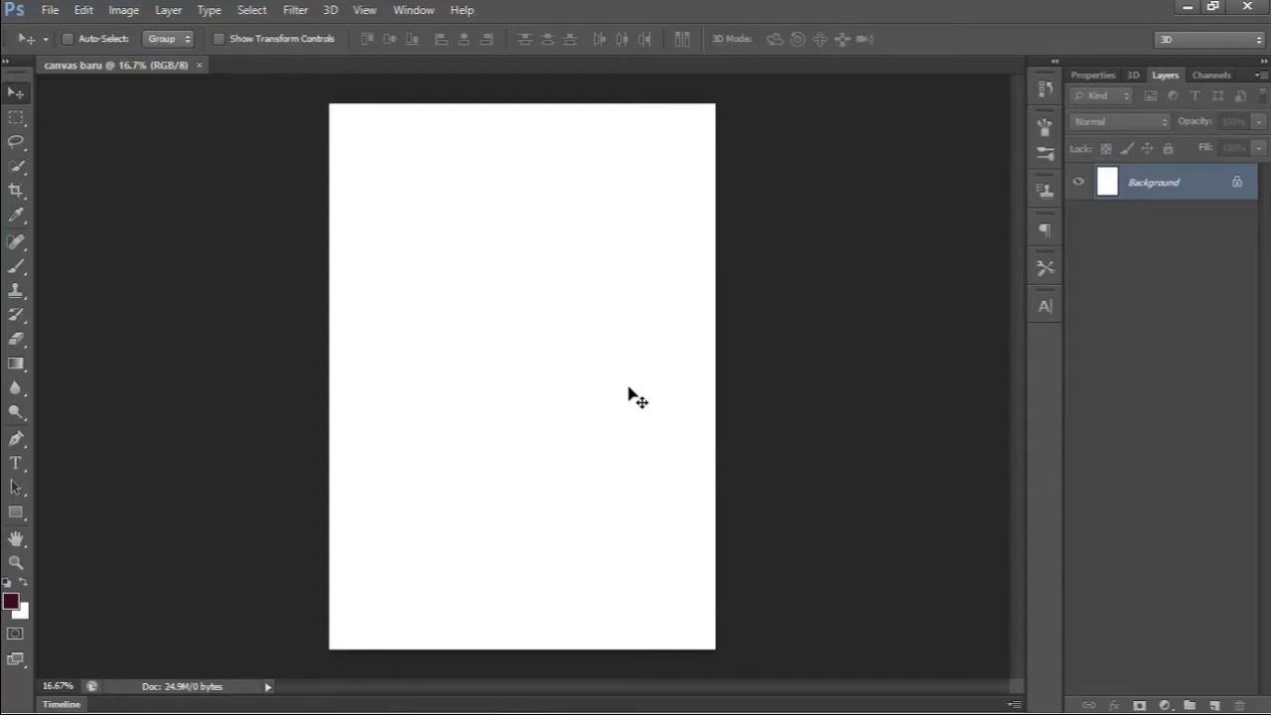
Step: Open the pink moon-and-clouds picture from the bahan folder
left_click(51, 11)
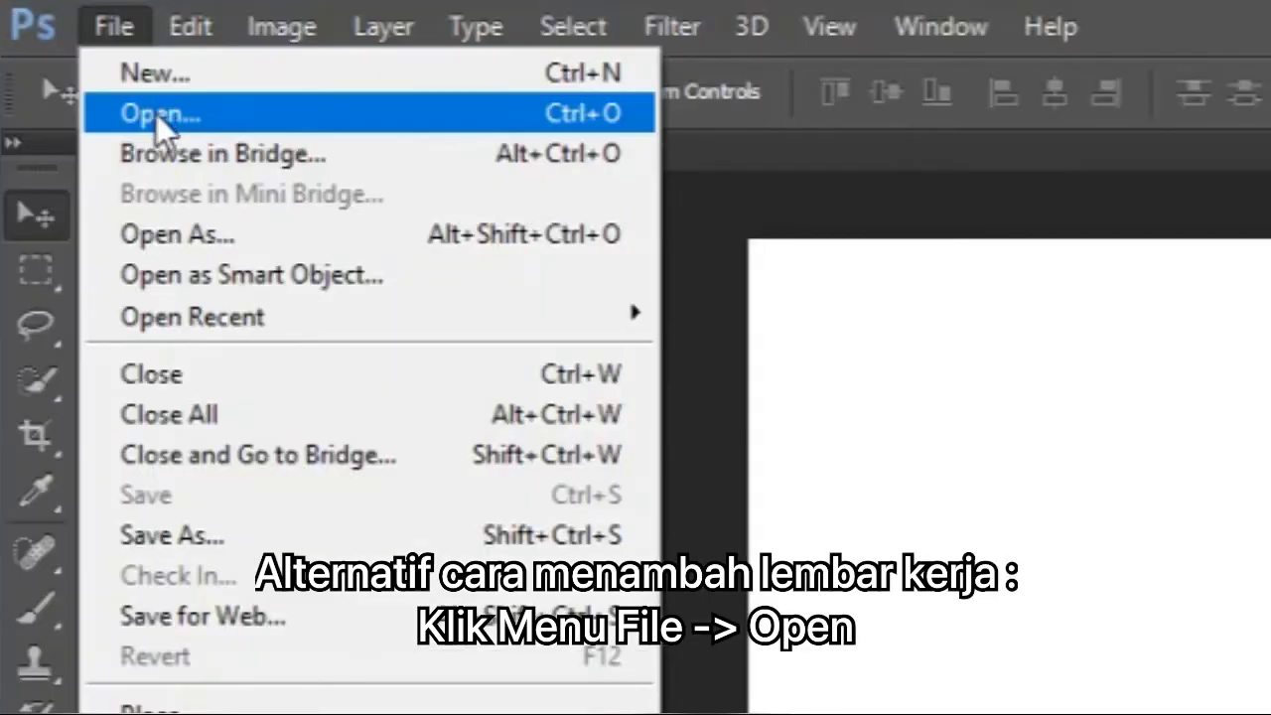
left_click(68, 50)
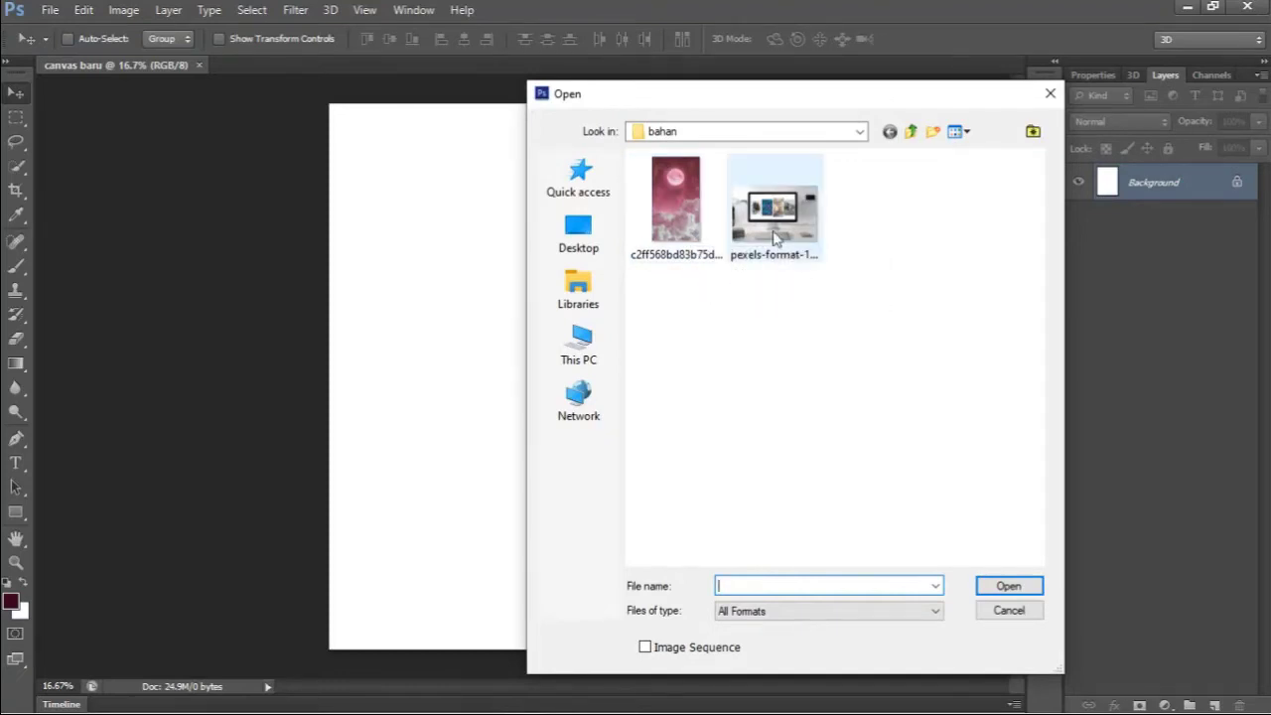
double_click(699, 221)
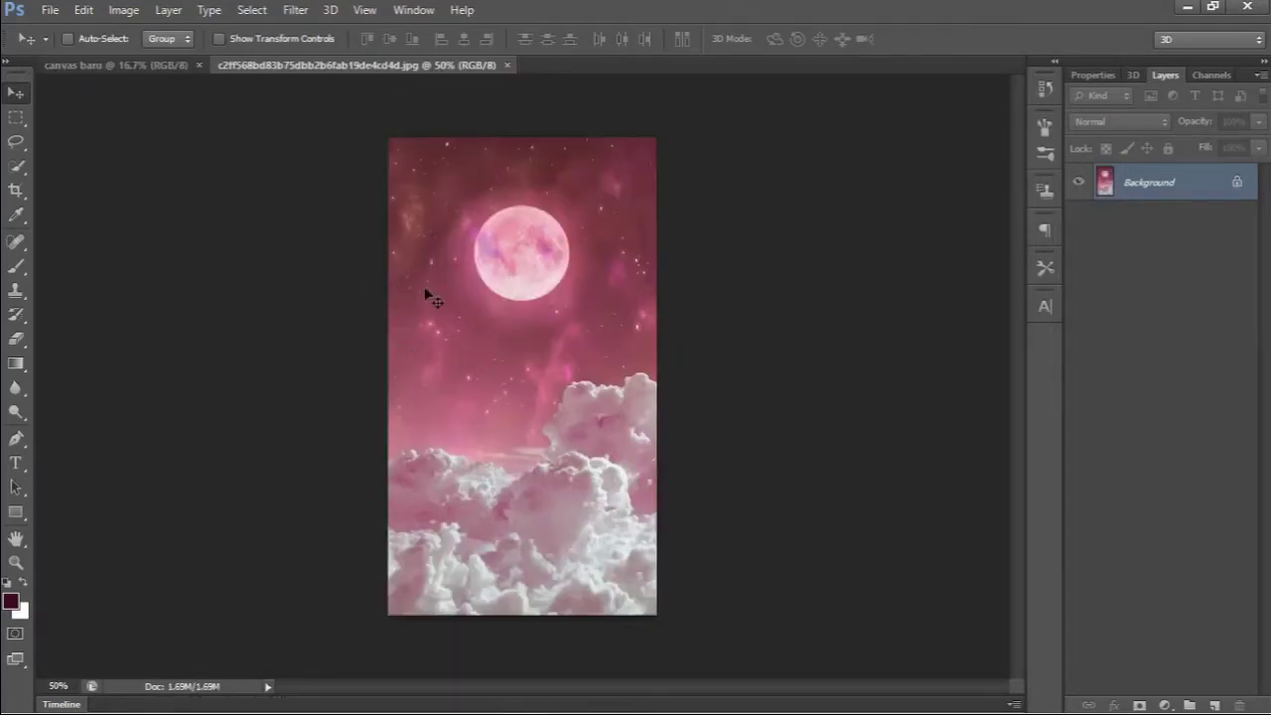
Step: Look at both open documents and close canvas baru, leaving the moon picture open
left_click(176, 68)
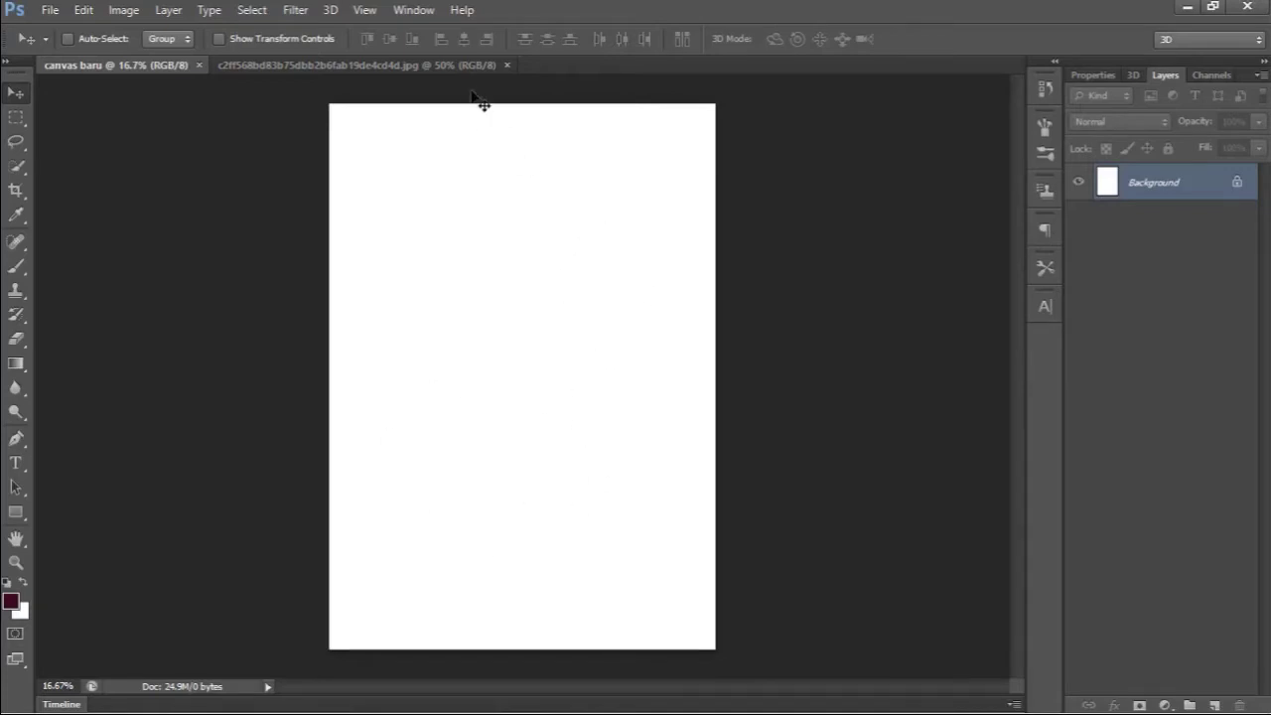
left_click(431, 69)
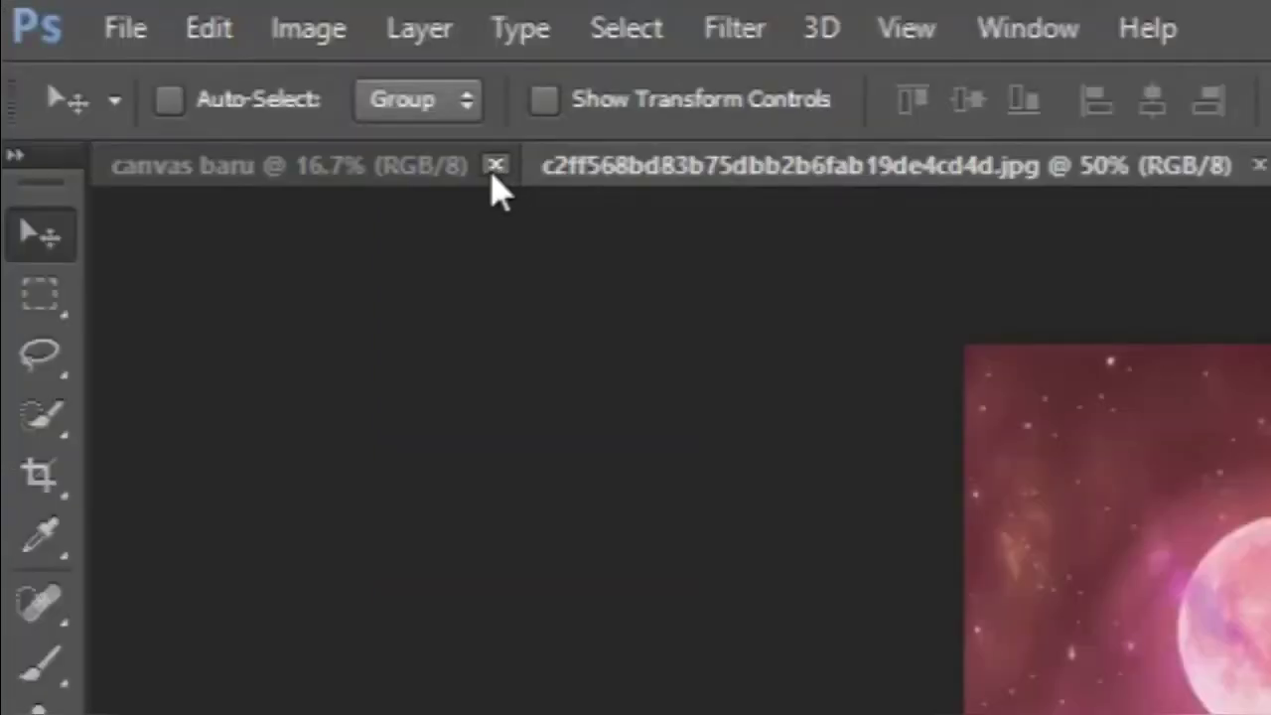
left_click(493, 166)
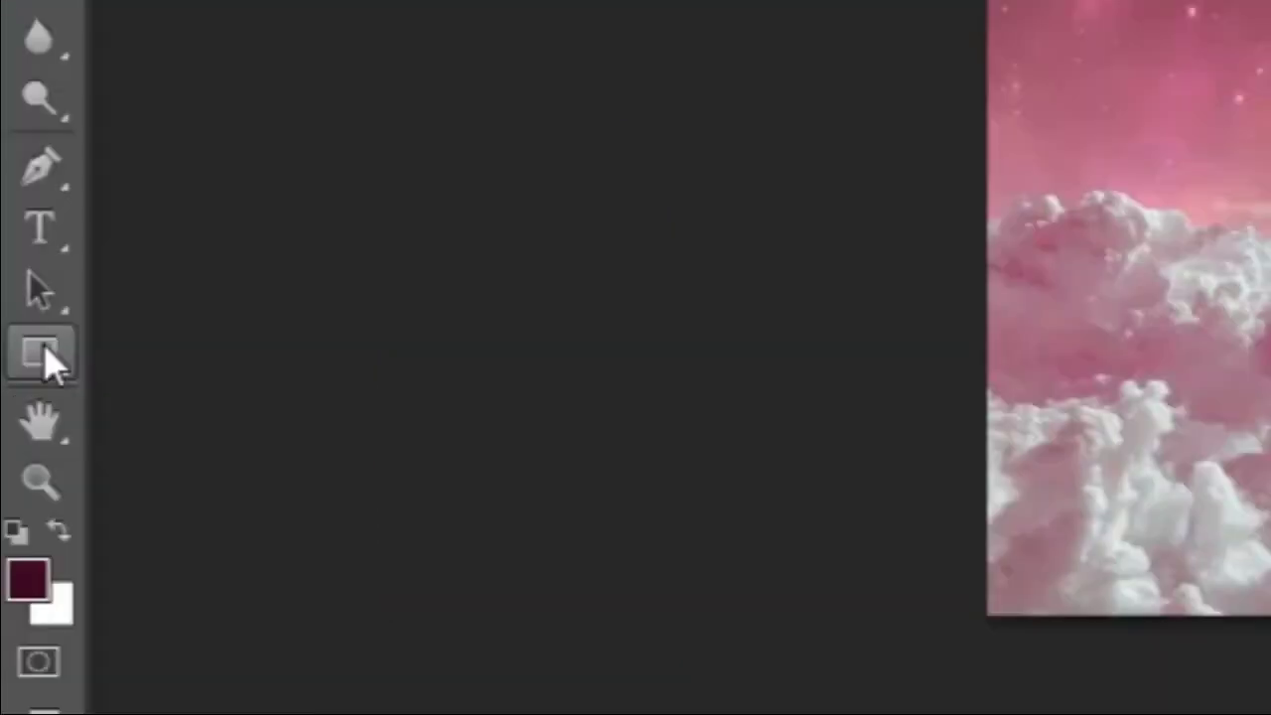
Step: Draw a dark maroon rectangle shape of about 282 × 226 px below the moon
left_click(17, 513)
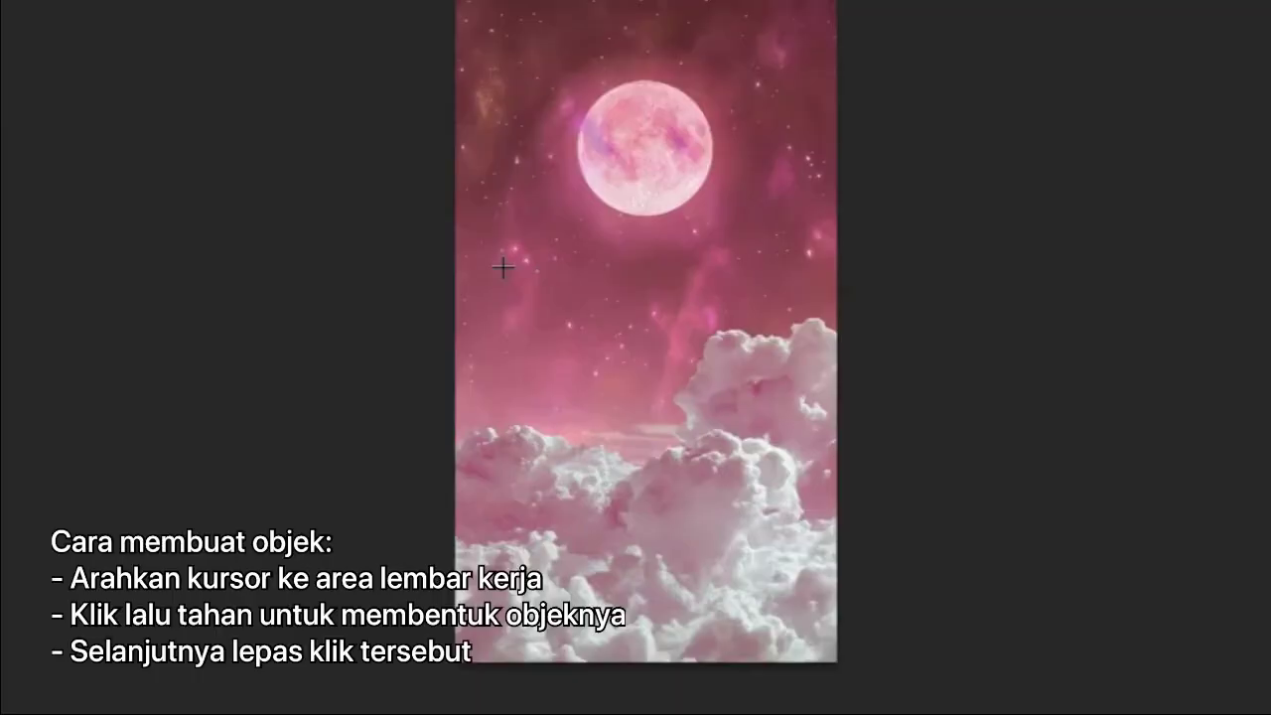
left_click_drag(422, 338, 513, 395)
left_click_drag(633, 350, 689, 417)
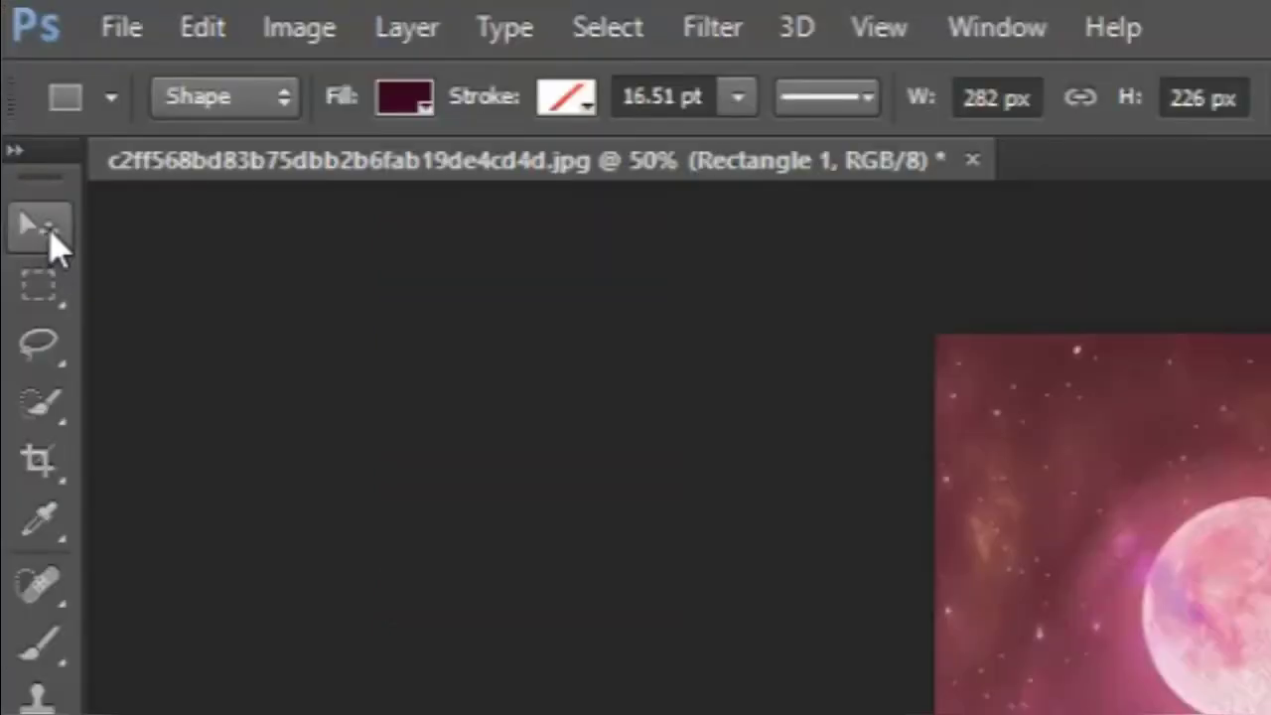
Step: Move the maroon rectangle down onto the clouds near the picture's lower-right corner
left_click(17, 94)
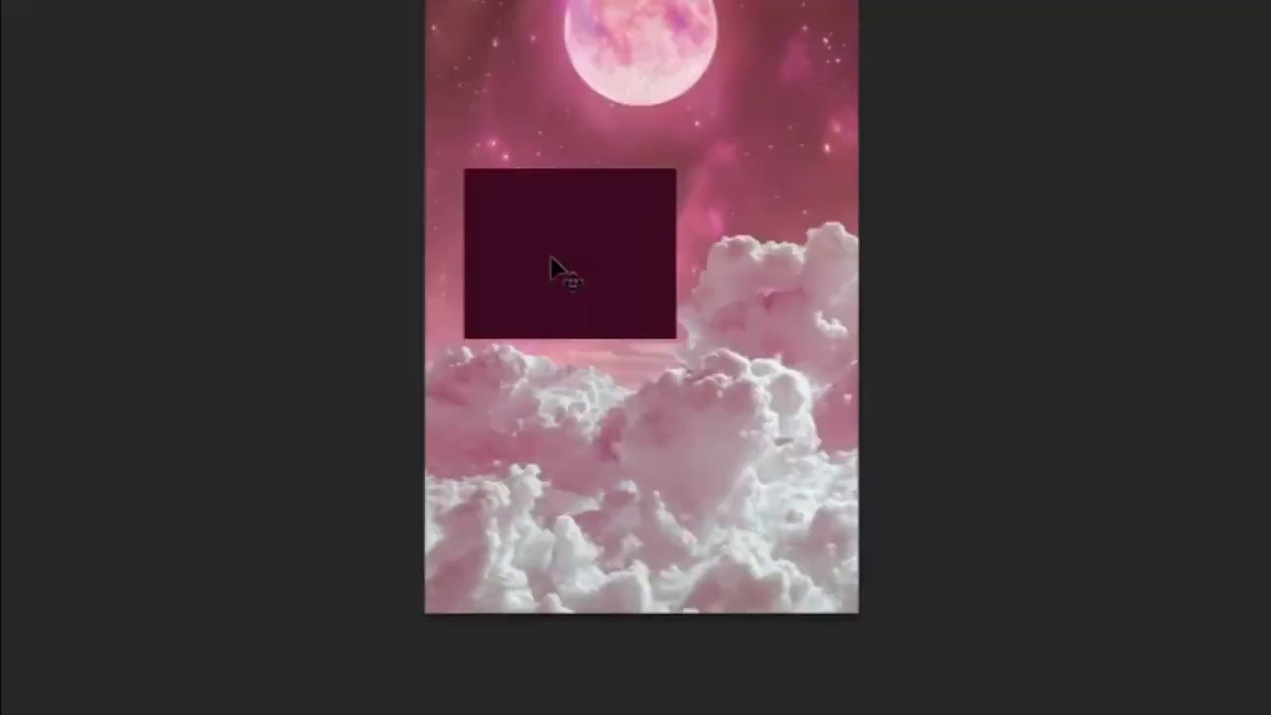
left_click_drag(465, 393, 472, 405)
left_click_drag(562, 287, 694, 504)
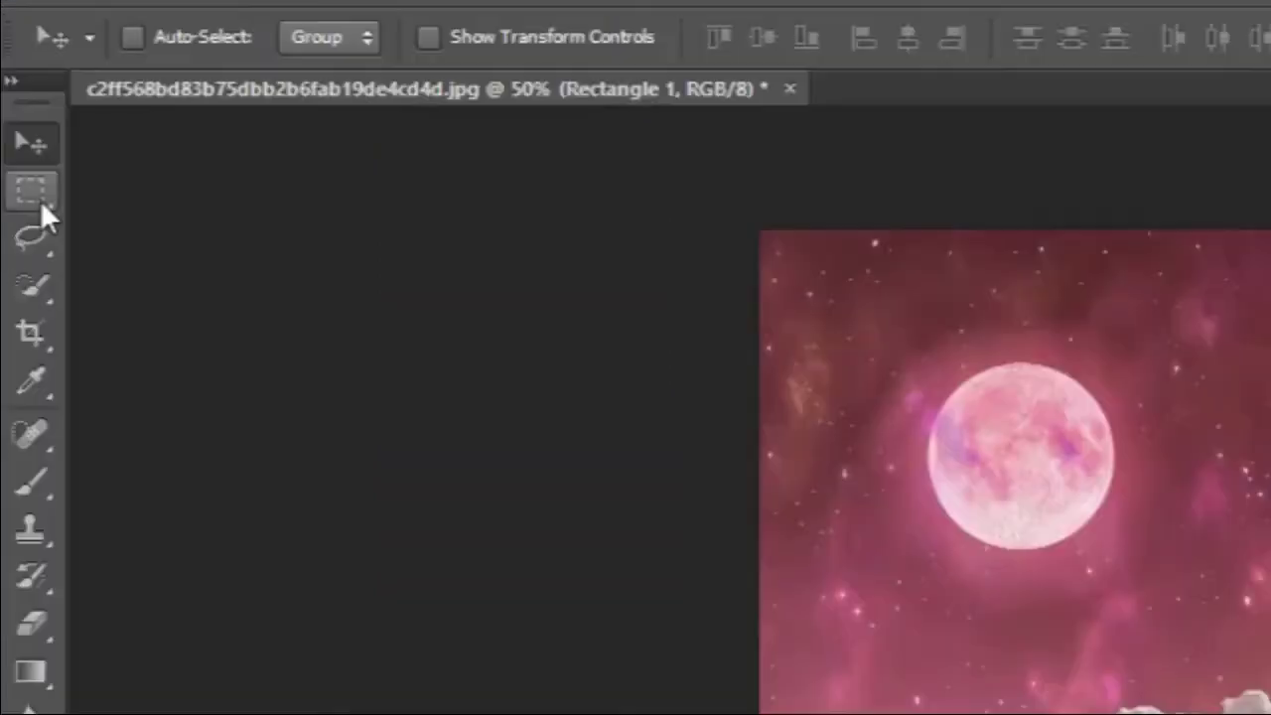
Step: Make a rectangular marquee selection across the upper-left part of the maroon rectangle and the clouds beside it, and clear the selection
left_click(22, 127)
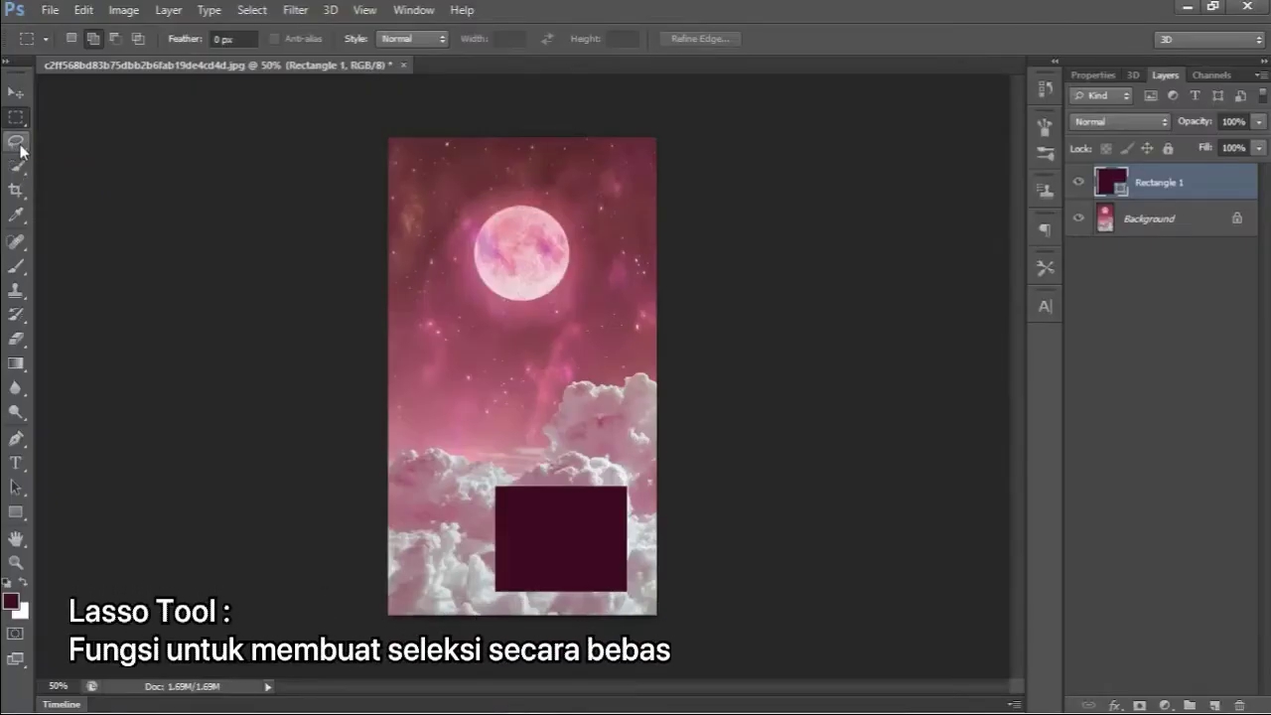
left_click(20, 146)
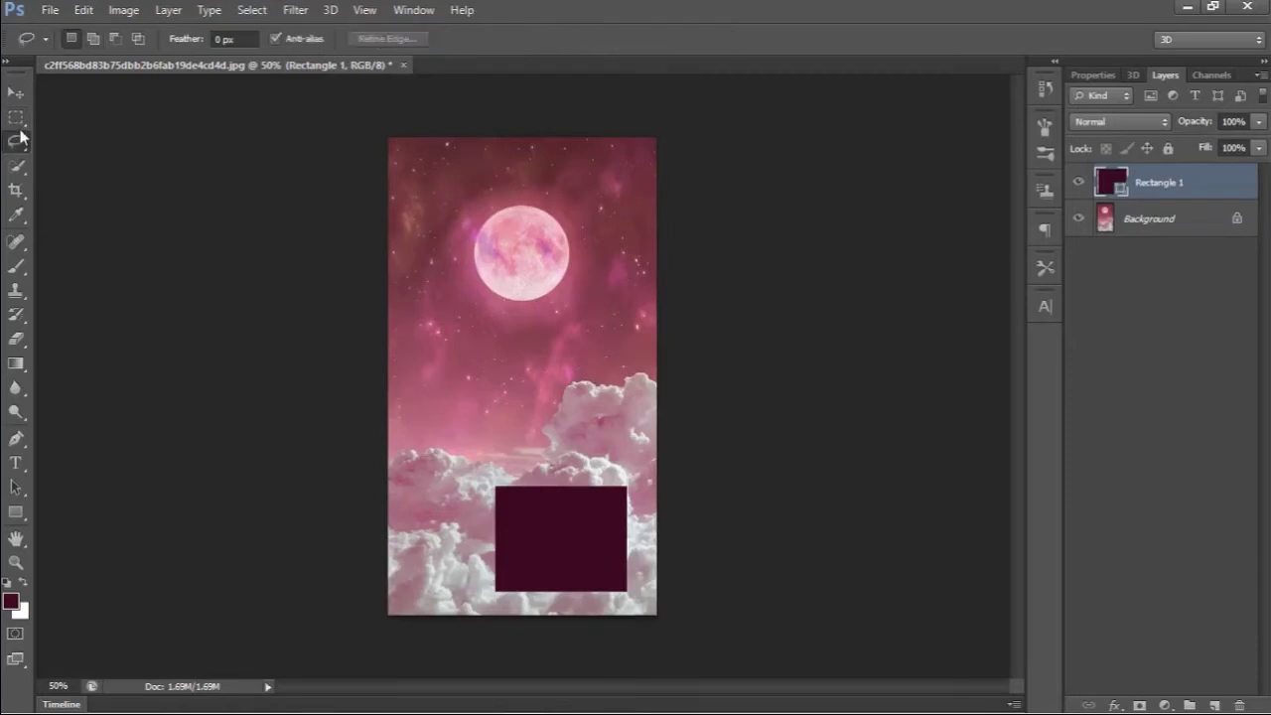
left_click(16, 120)
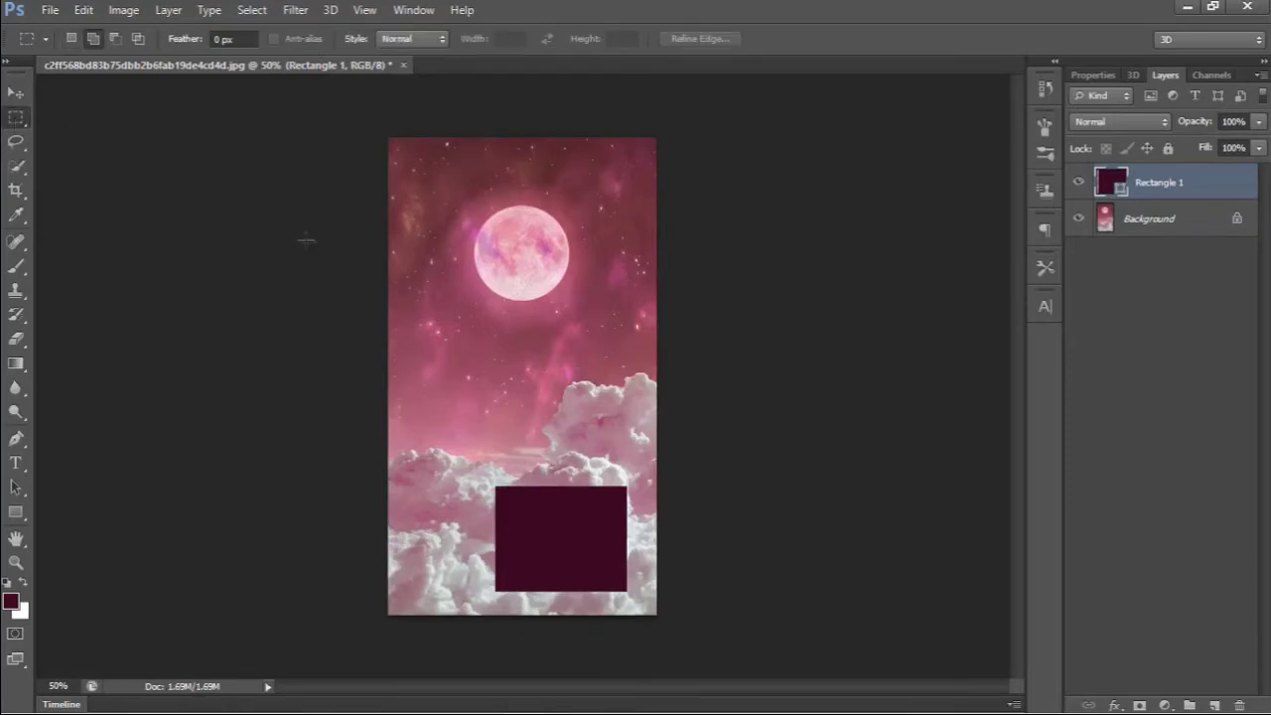
left_click_drag(465, 462, 602, 559)
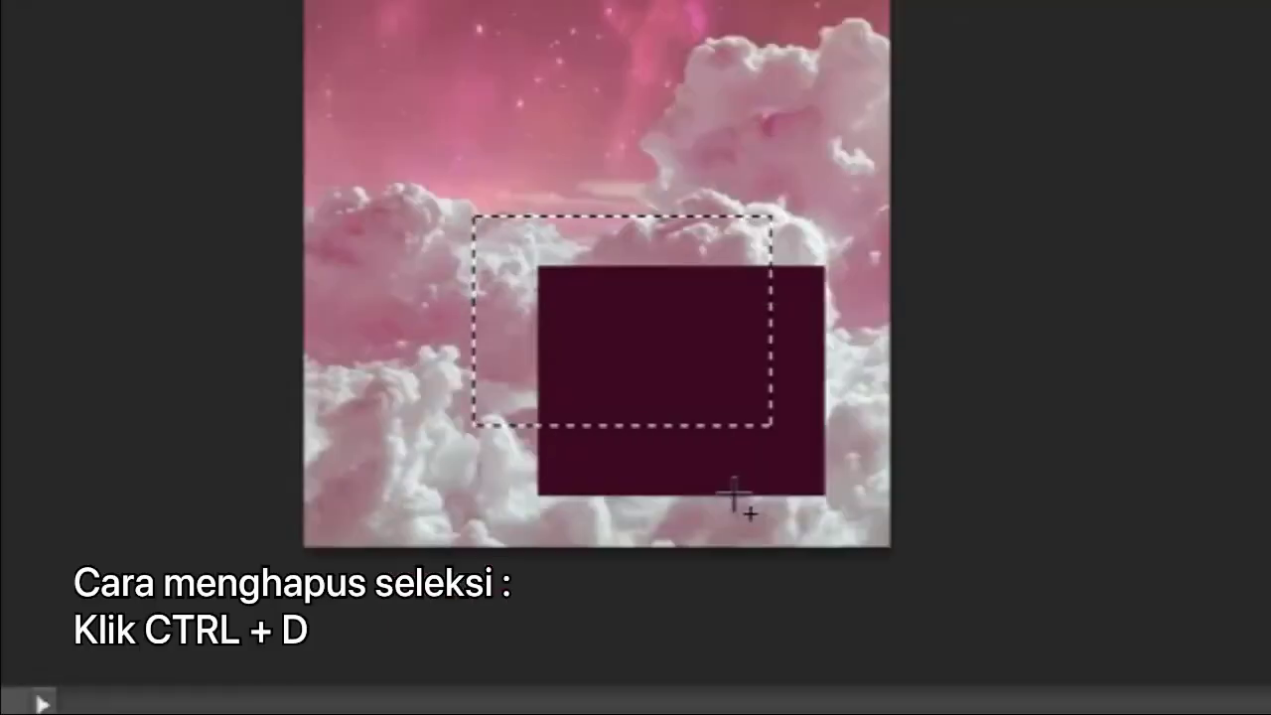
key("ctrl+d")
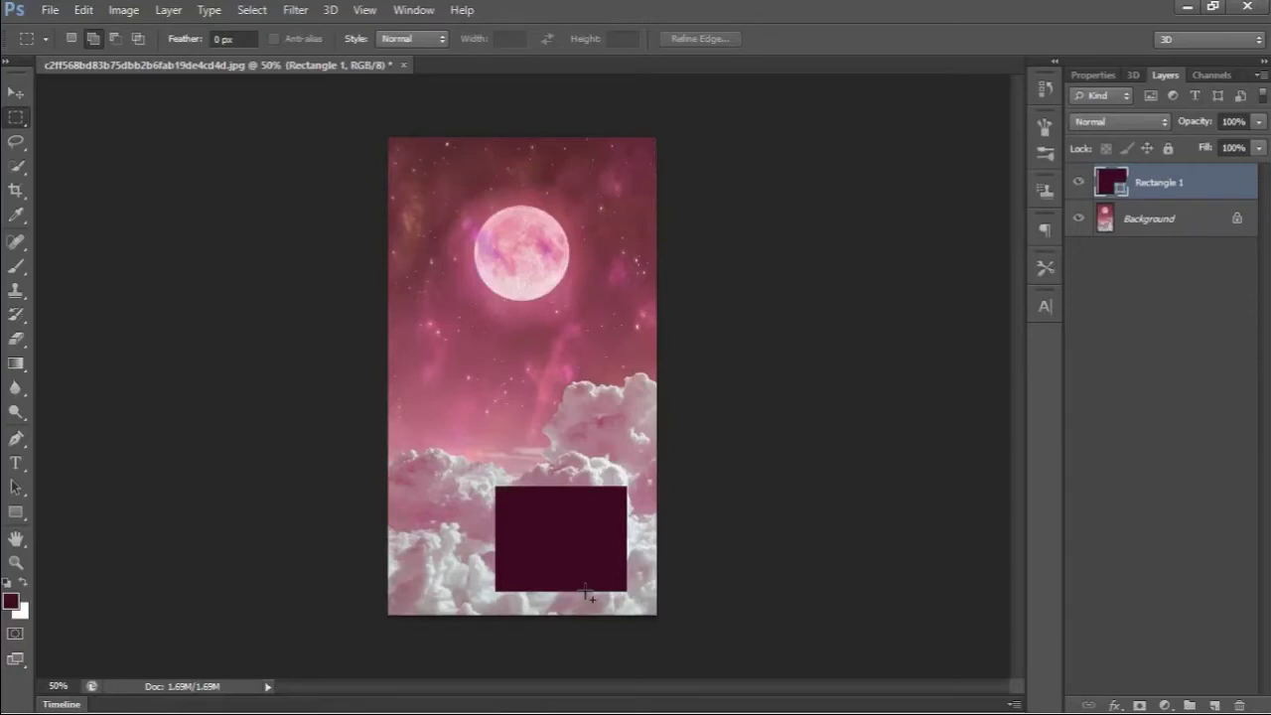
Step: Draw a freehand oval lasso selection around the maroon rectangle's left edge and the adjacent clouds, and deselect it
left_click(16, 142)
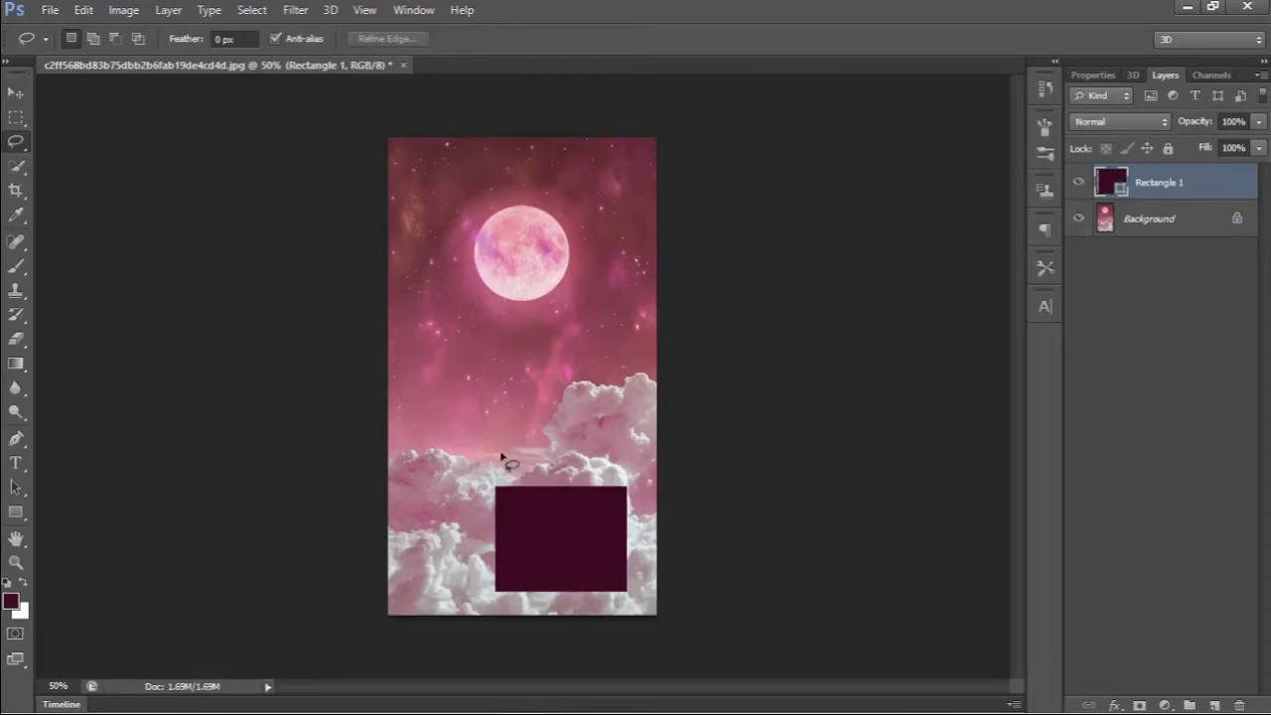
mouse_move(501, 455)
left_mouse_down()
mouse_move(448, 489)
mouse_move(444, 550)
left_mouse_up()
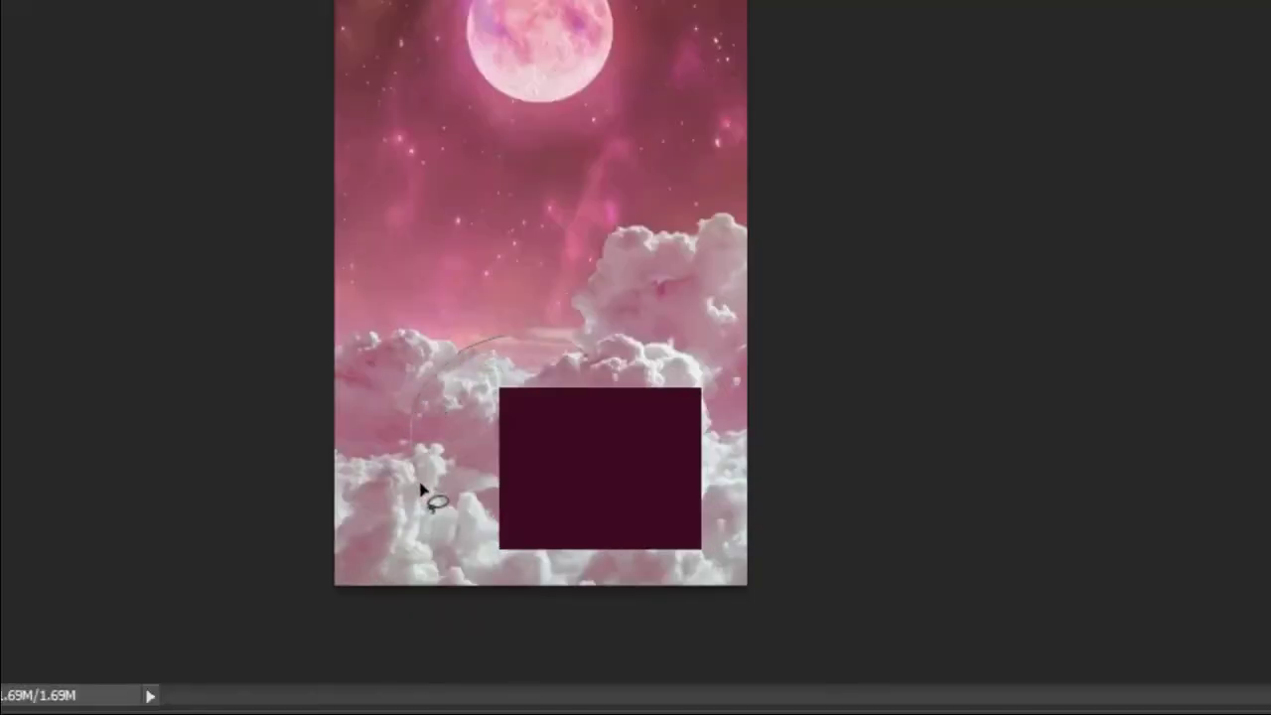
mouse_move(420, 486)
left_mouse_down()
mouse_move(473, 562)
mouse_move(544, 558)
mouse_move(570, 501)
mouse_move(573, 433)
mouse_move(564, 385)
mouse_move(510, 341)
left_mouse_up()
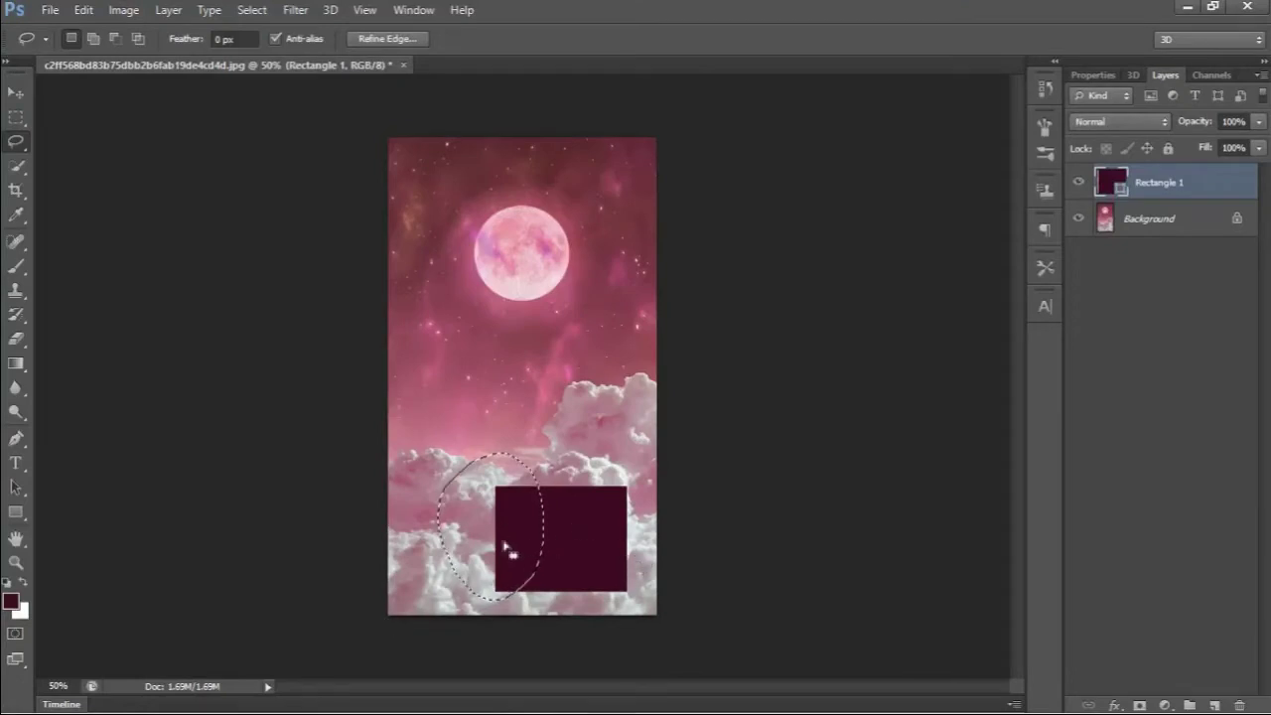
key("ctrl+d")
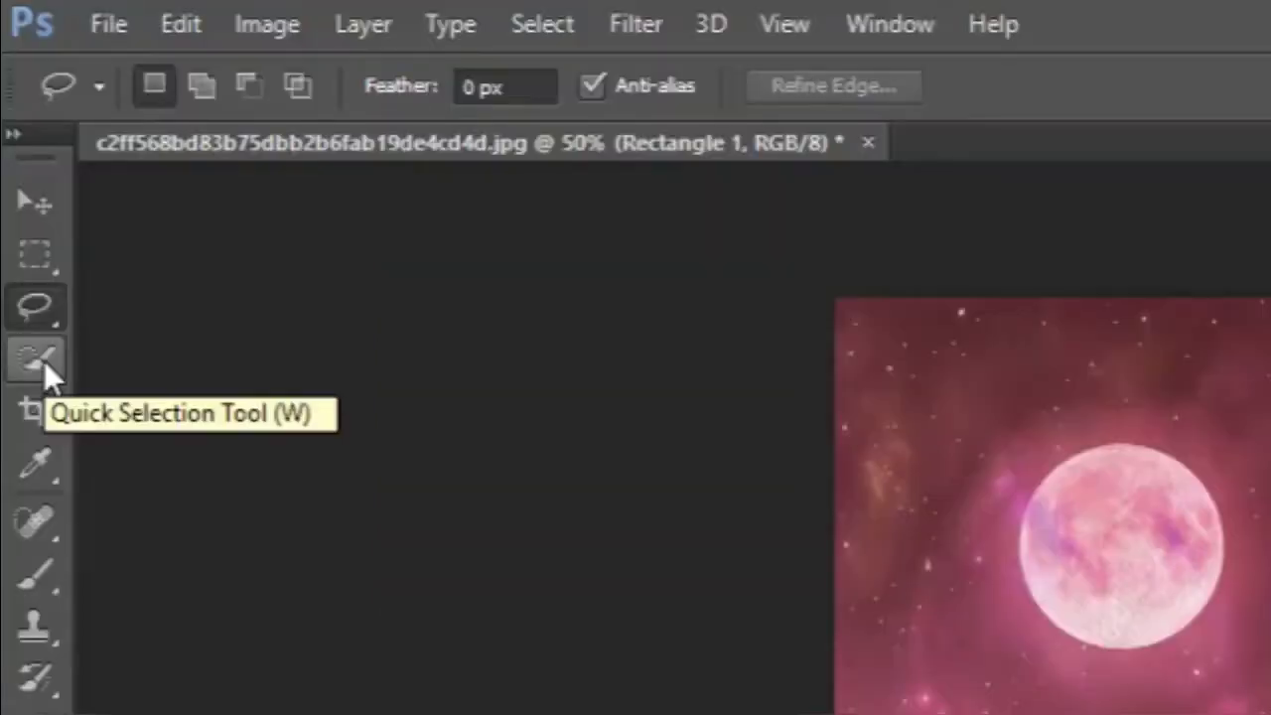
Step: Select the moon with the Quick Selection tool and deselect it
left_click(44, 367)
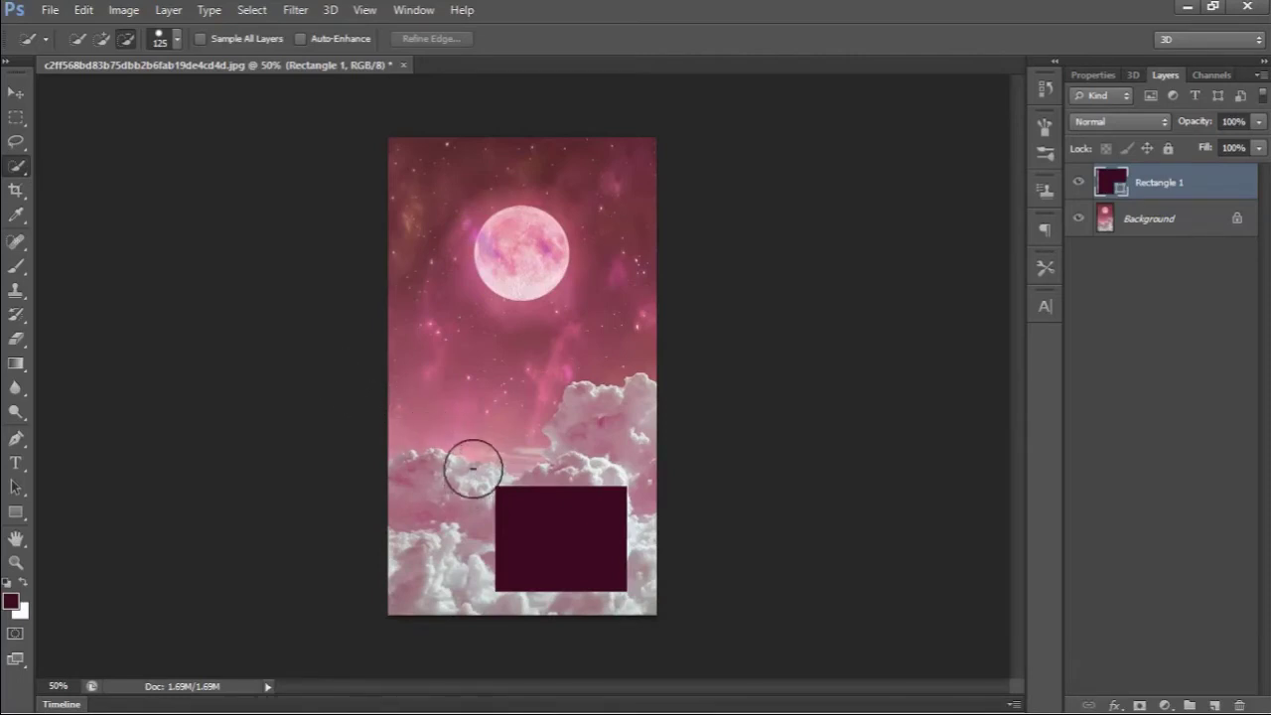
left_click(528, 248)
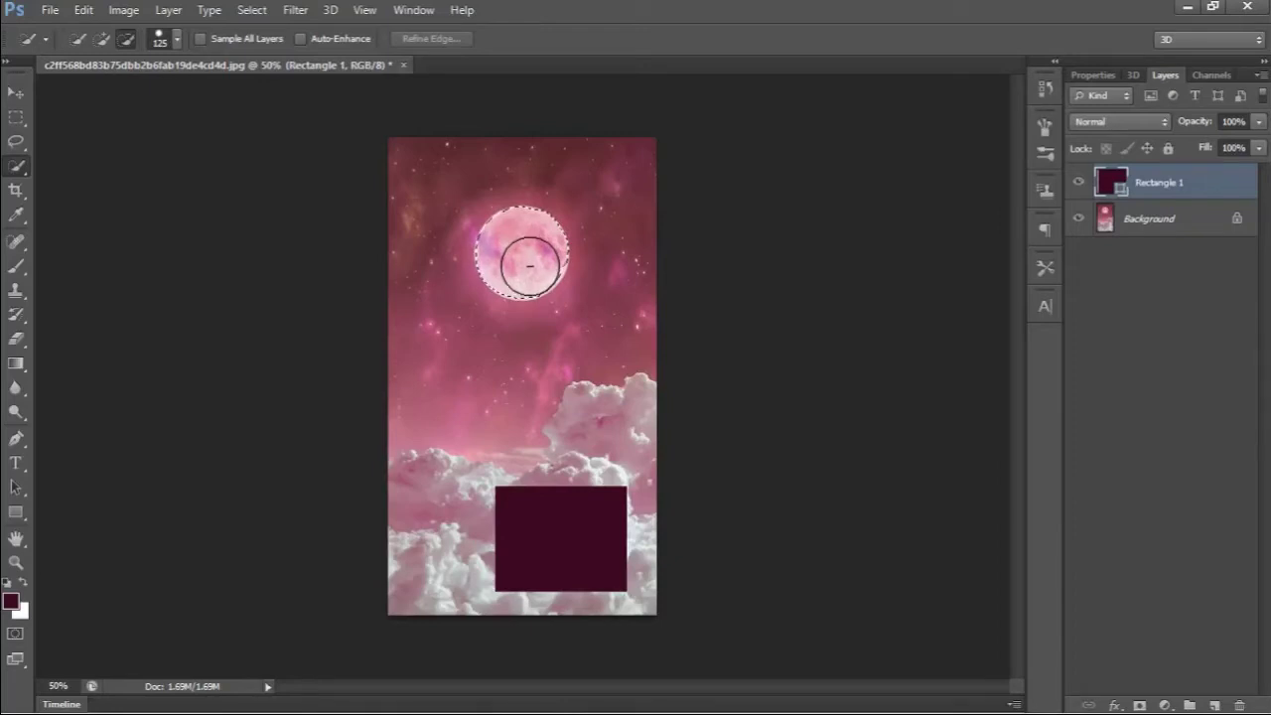
left_click(529, 263)
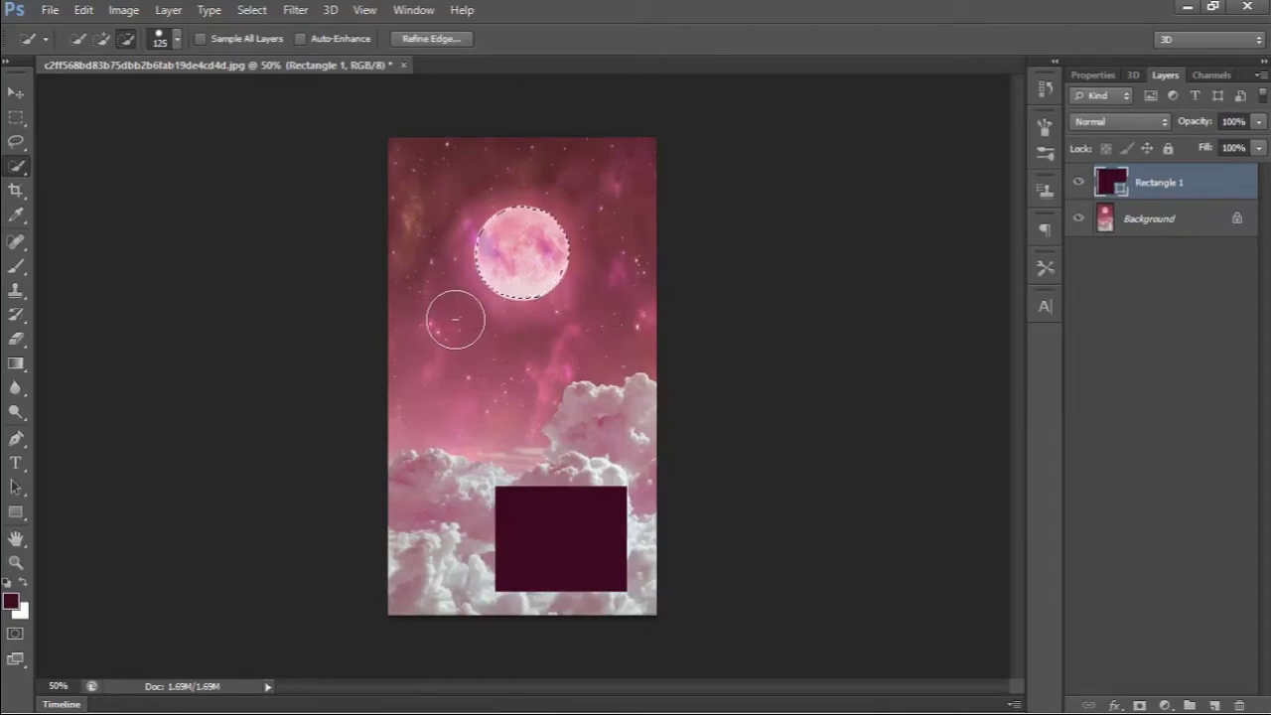
key("ctrl+d")
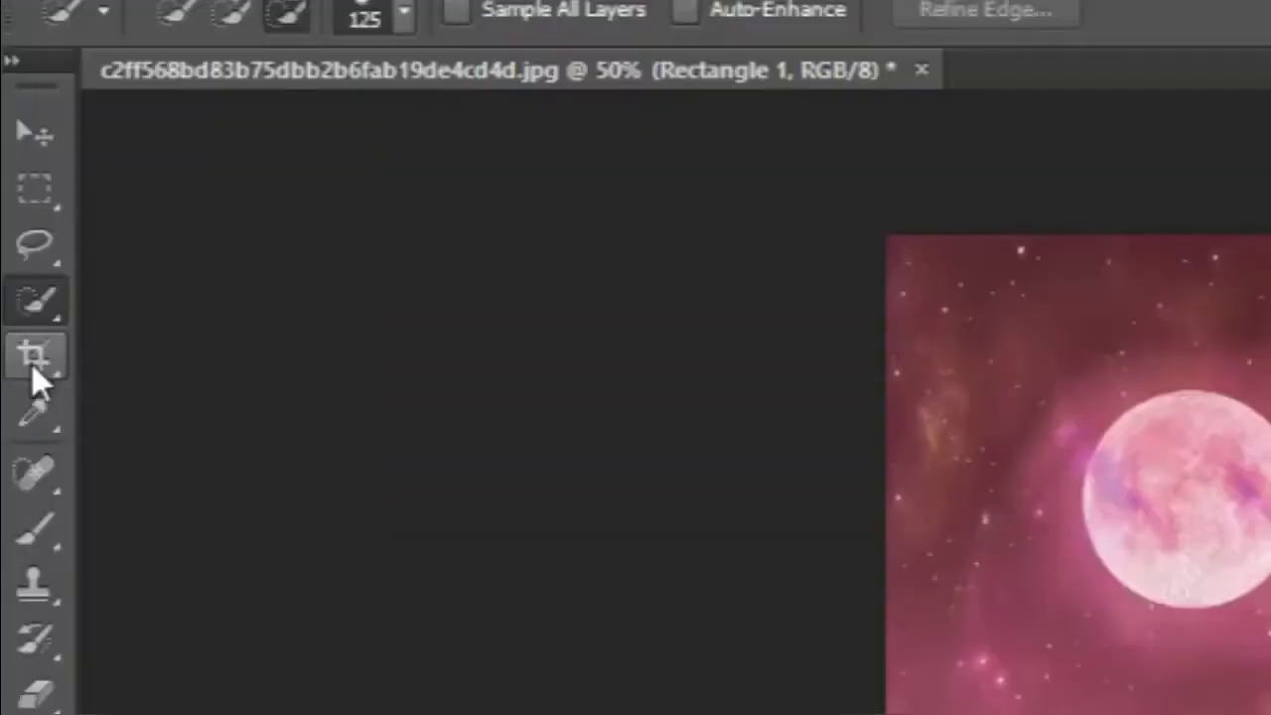
Step: Crop off the bottom of the picture so the cut runs through the maroon rectangle, and undo the crop
left_click(32, 364)
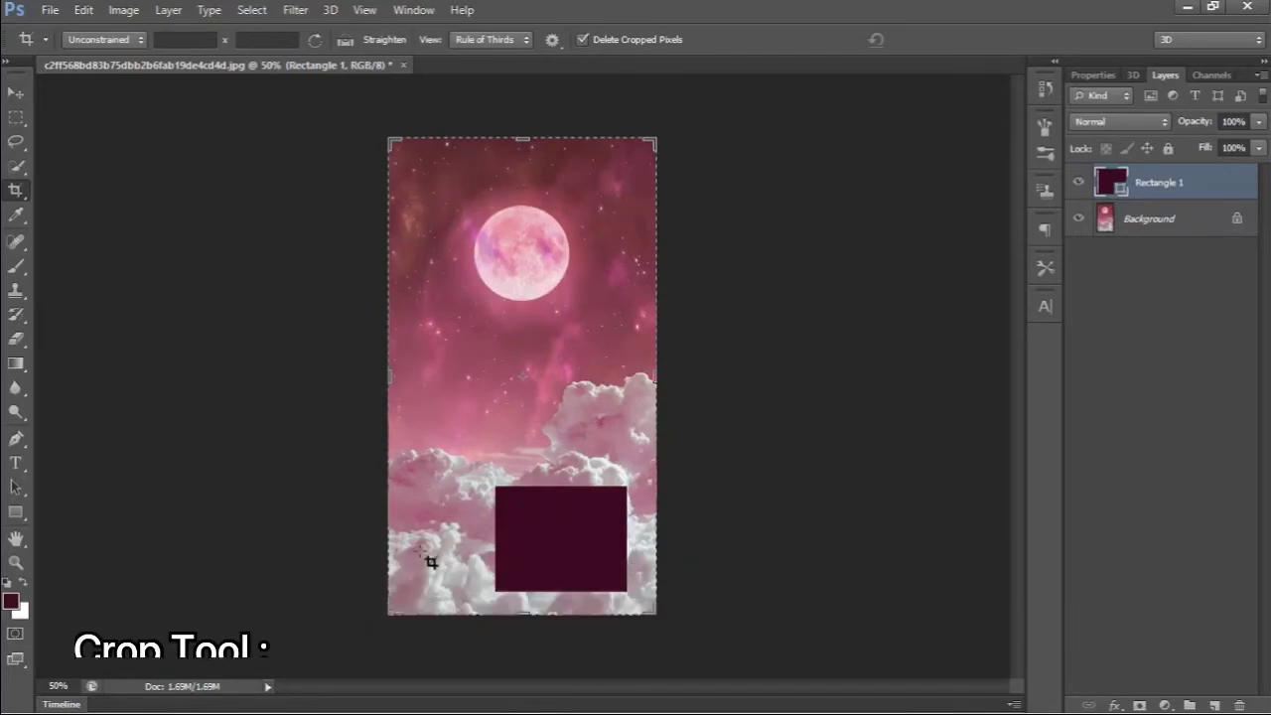
left_click(590, 376)
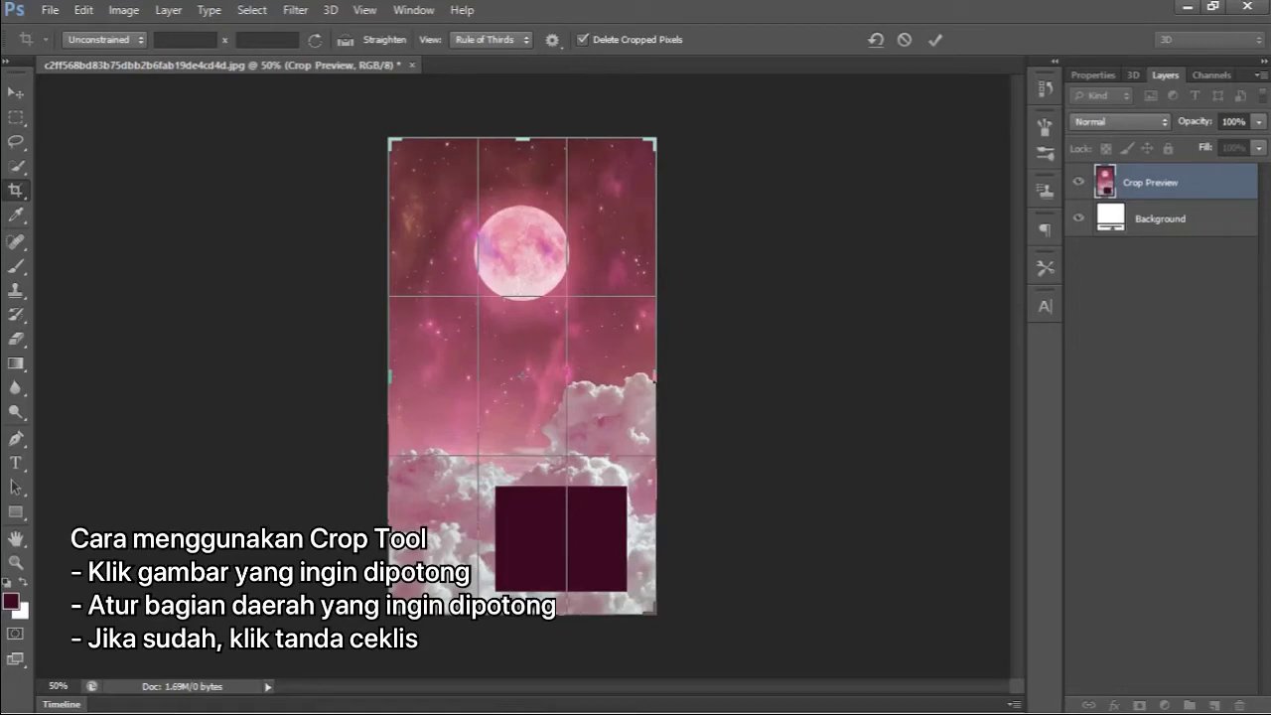
left_click_drag(523, 613, 524, 573)
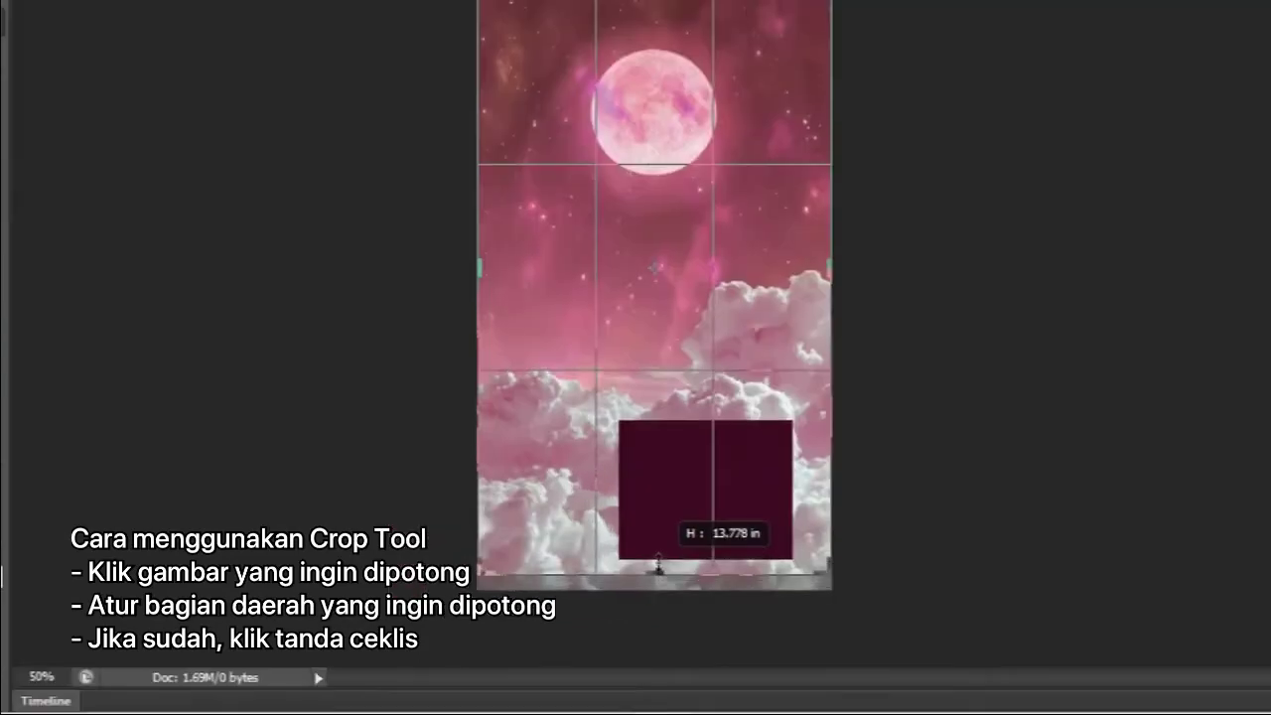
left_click_drag(658, 523, 656, 518)
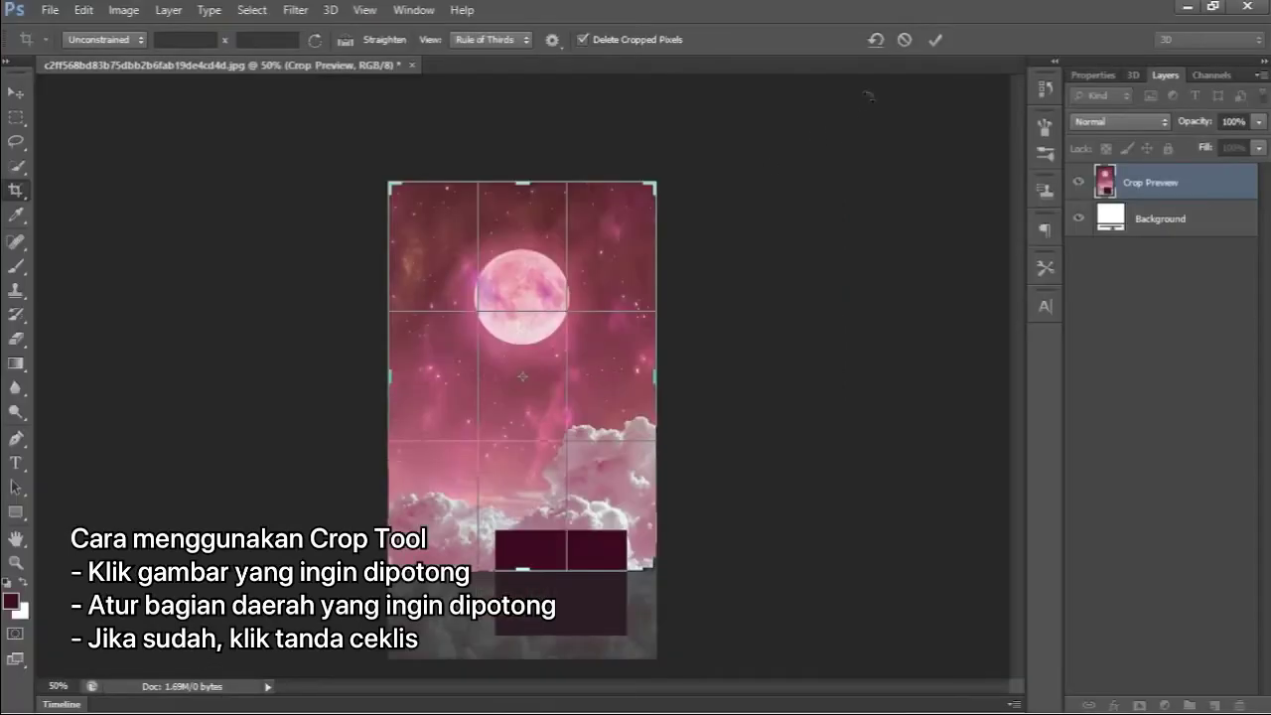
left_click(933, 45)
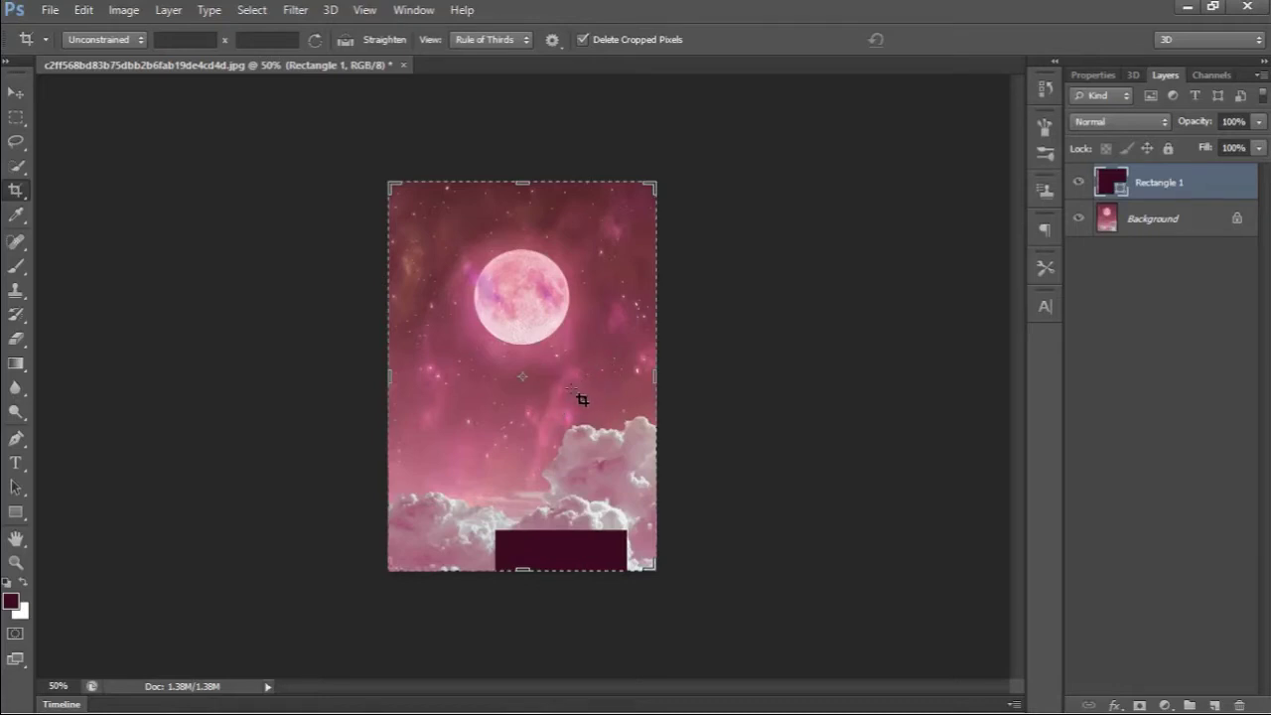
key("ctrl")
key("ctrl+z")
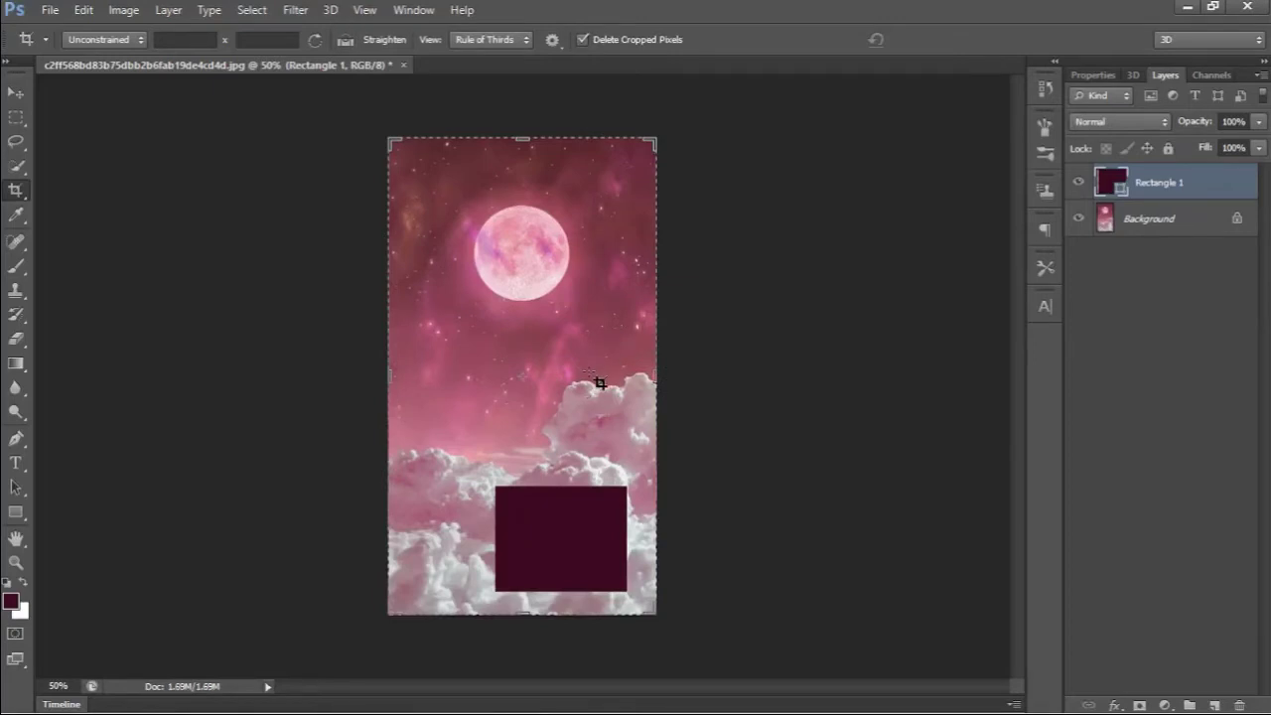
Step: Try the 1 x 1 (Square) and 4 x 5 (8 x 10) crop ratios on the picture and return the crop to Unconstrained
left_click(599, 383)
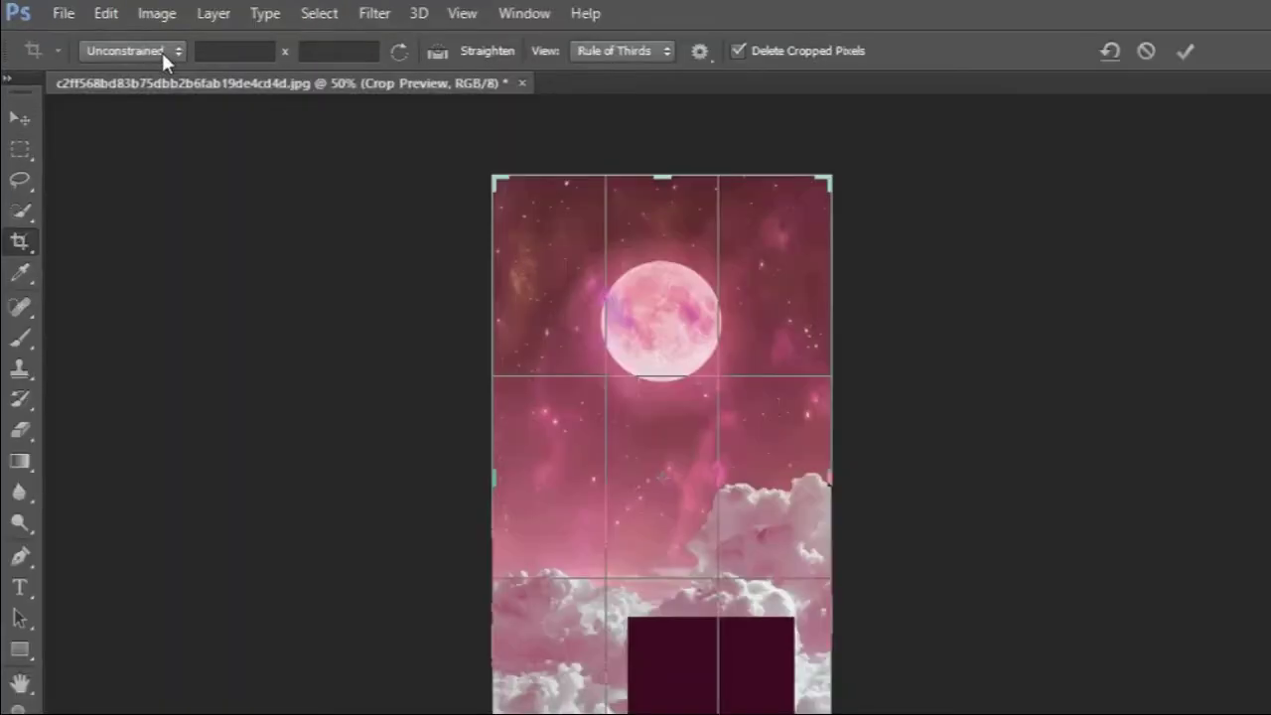
left_click(129, 44)
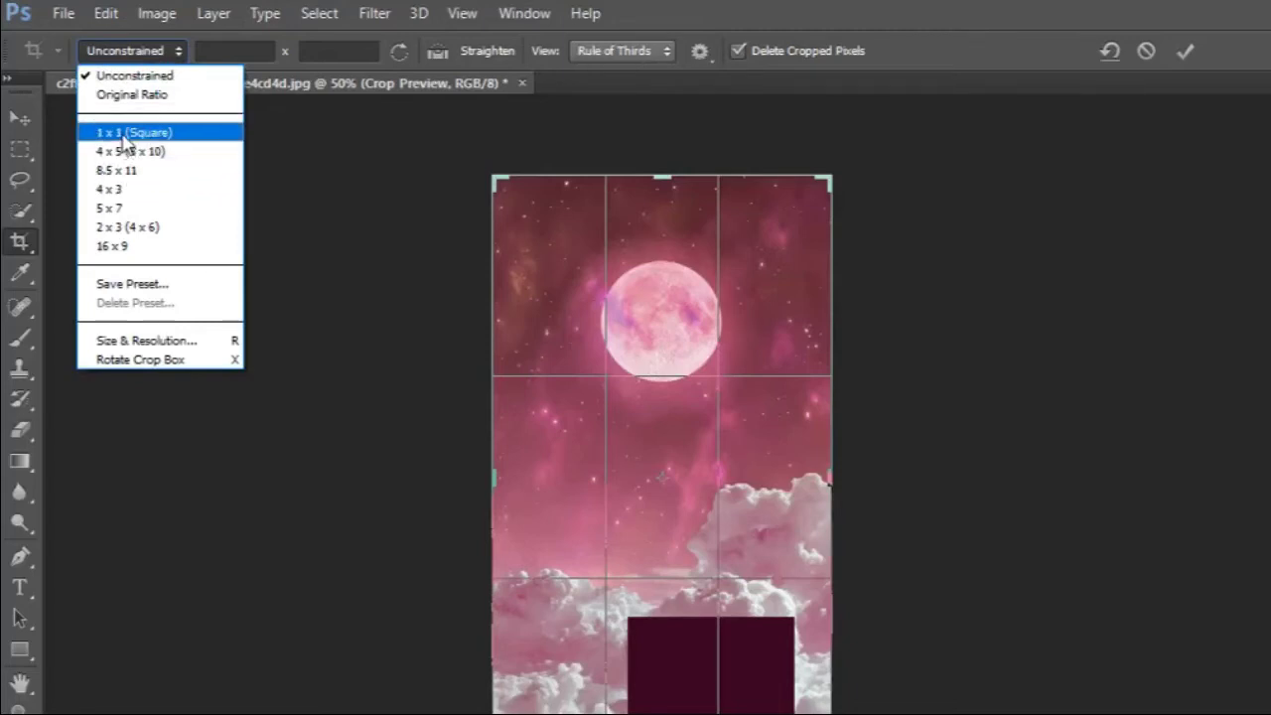
left_click(125, 136)
left_click(133, 48)
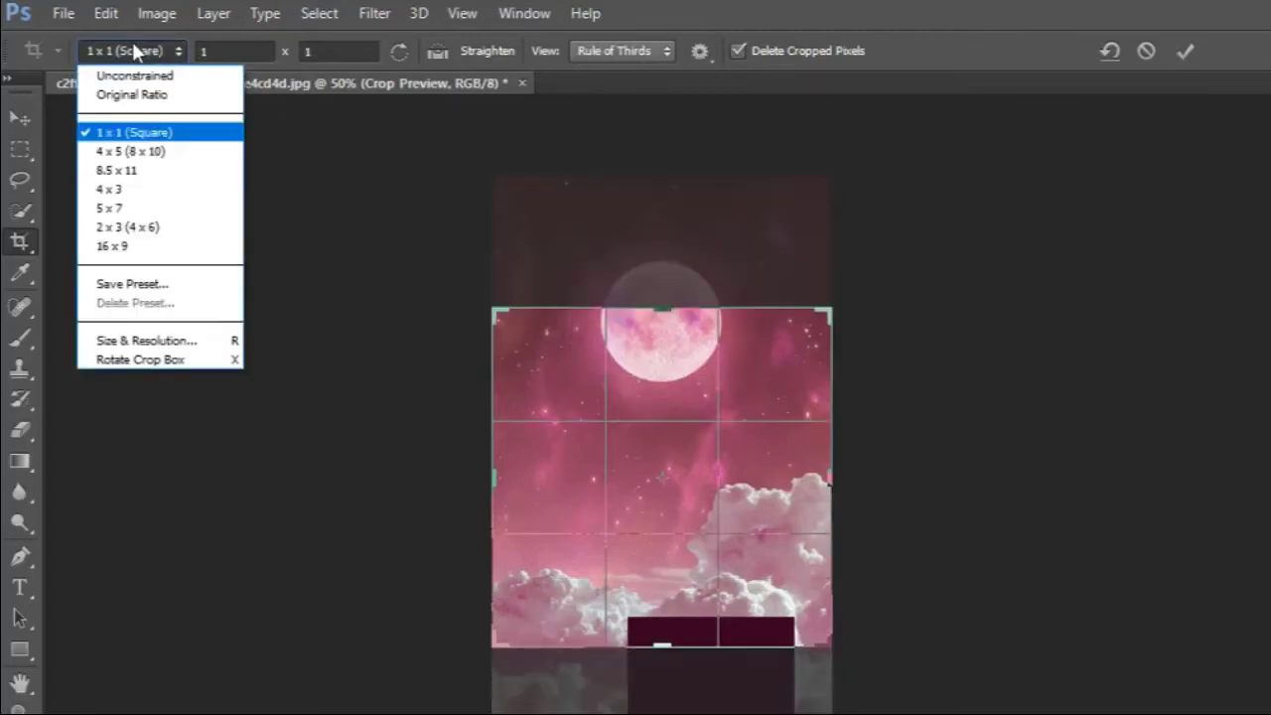
left_click(129, 150)
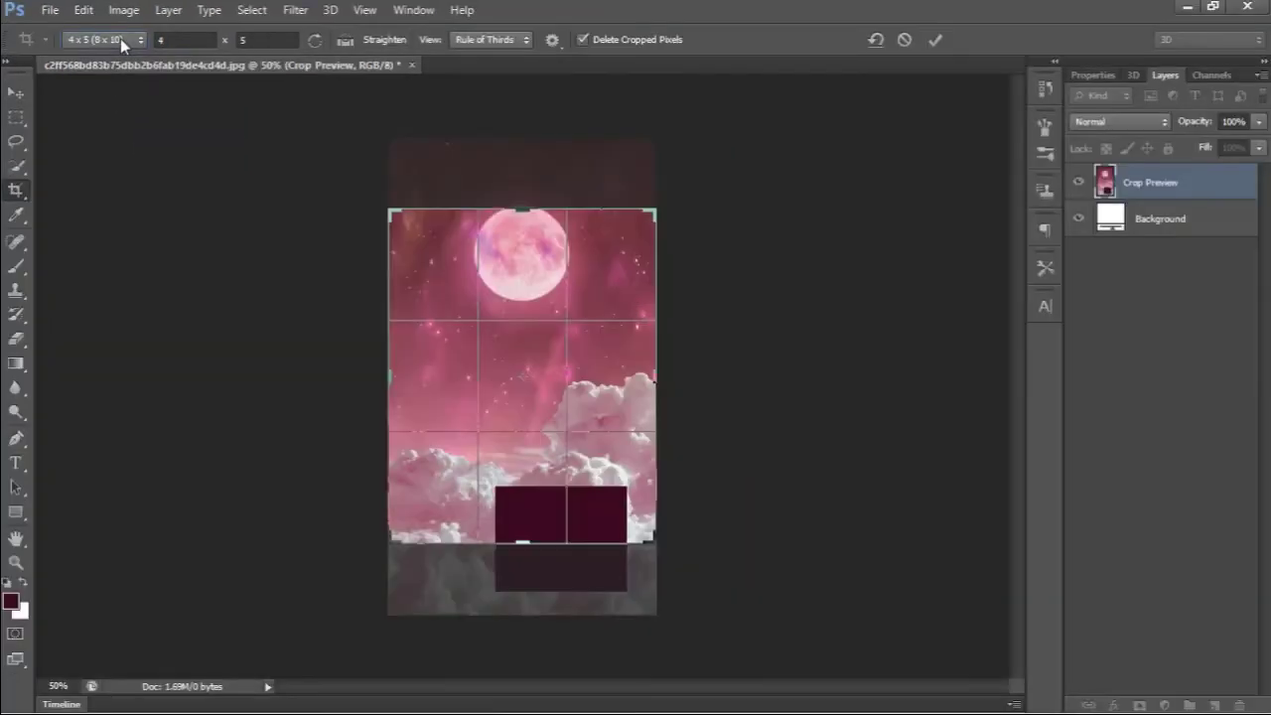
left_click(120, 38)
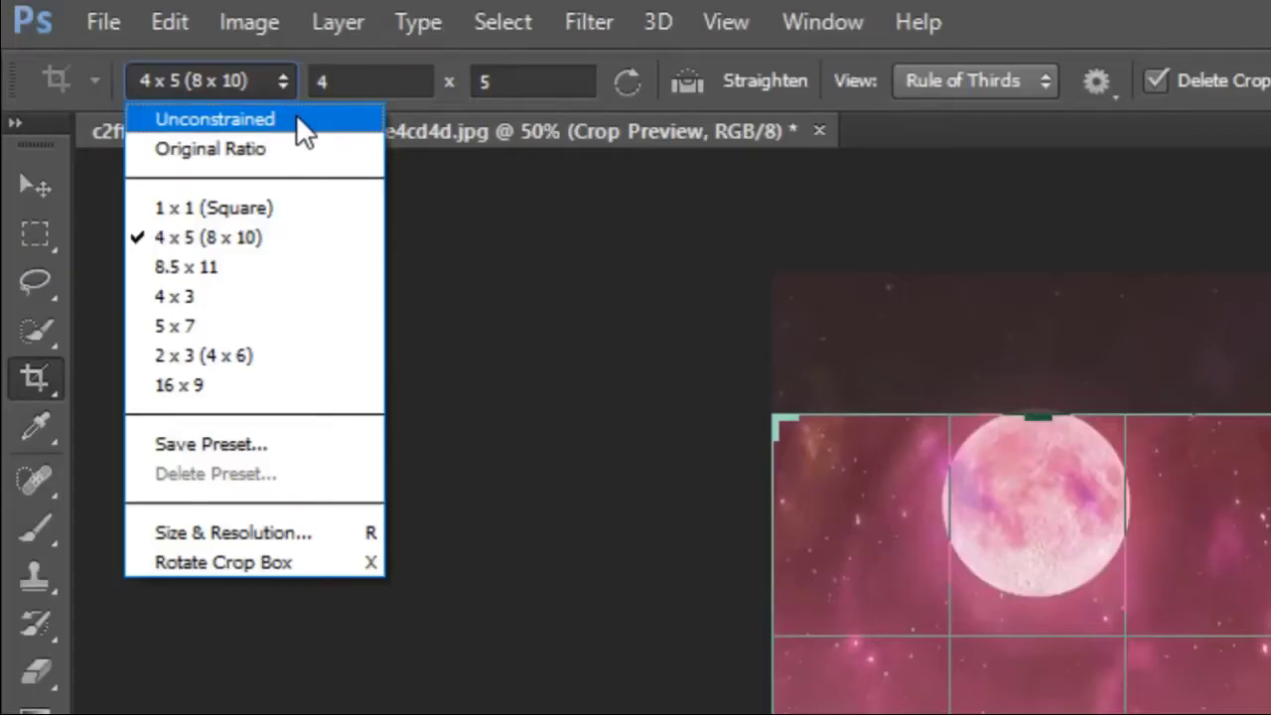
left_click(296, 119)
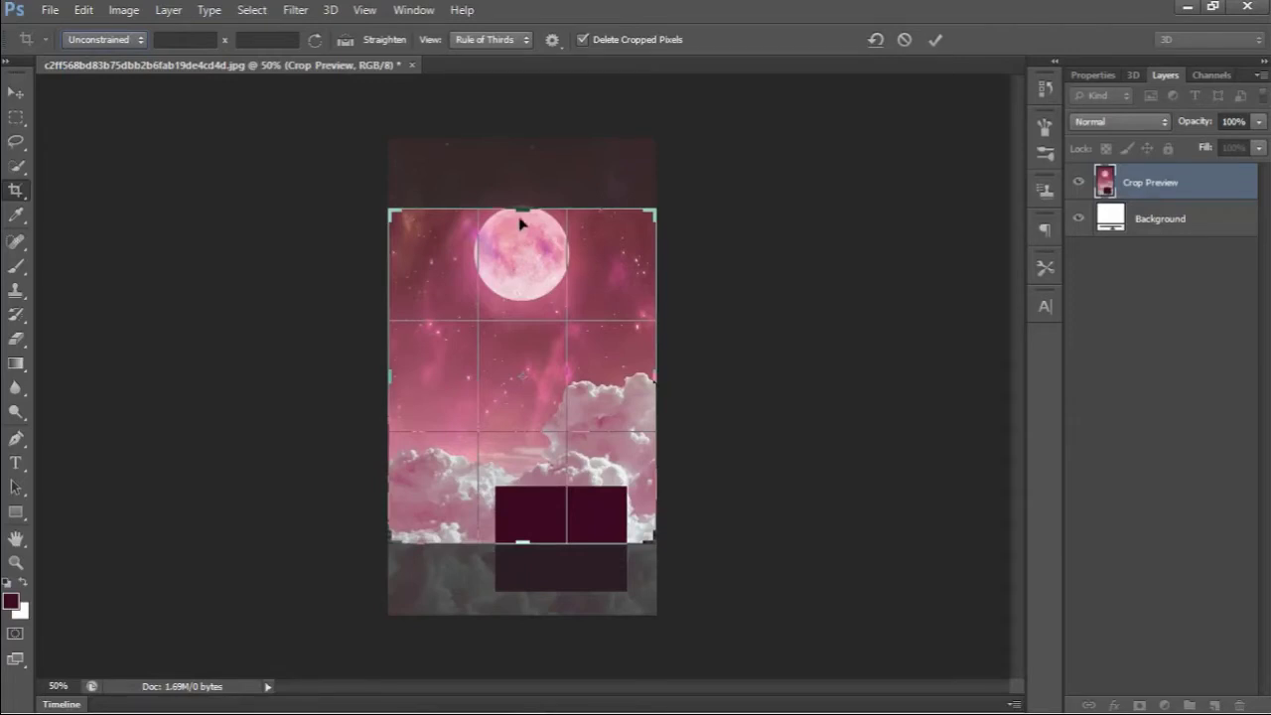
Step: Extend the crop area's top edge to the sky above the moon, apply the crop and undo it
left_click_drag(519, 211, 518, 176)
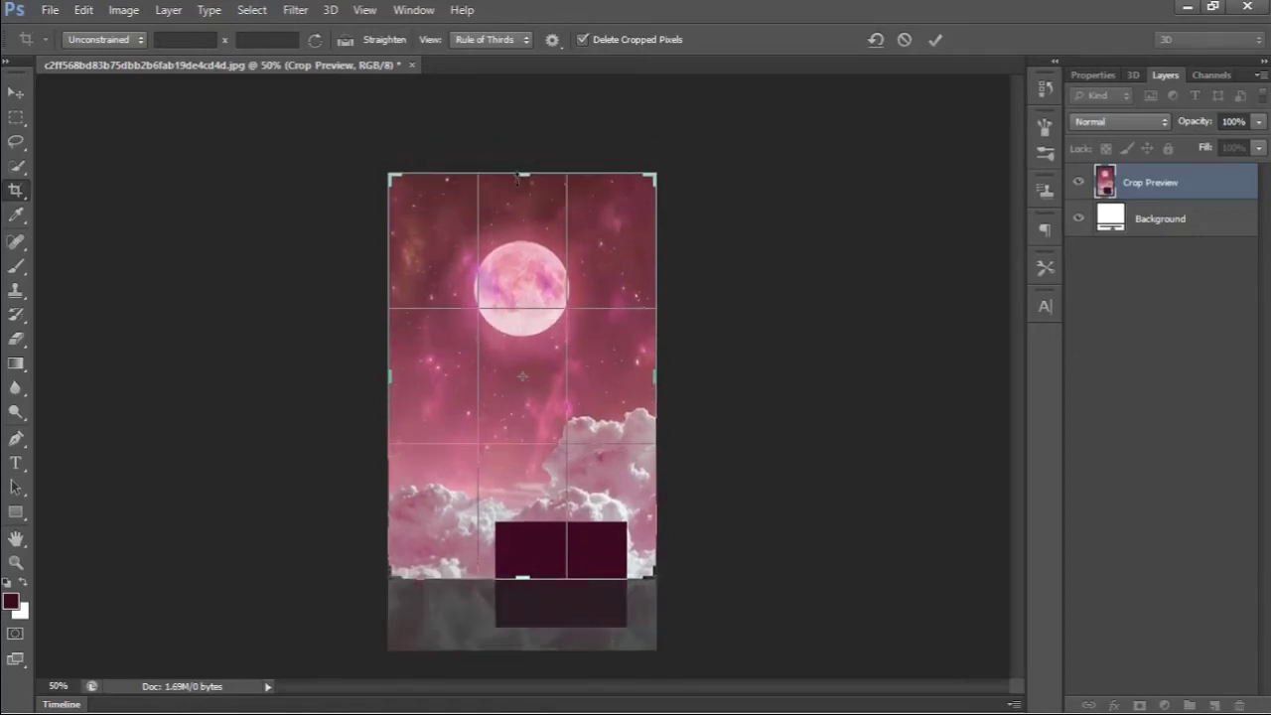
left_click(936, 40)
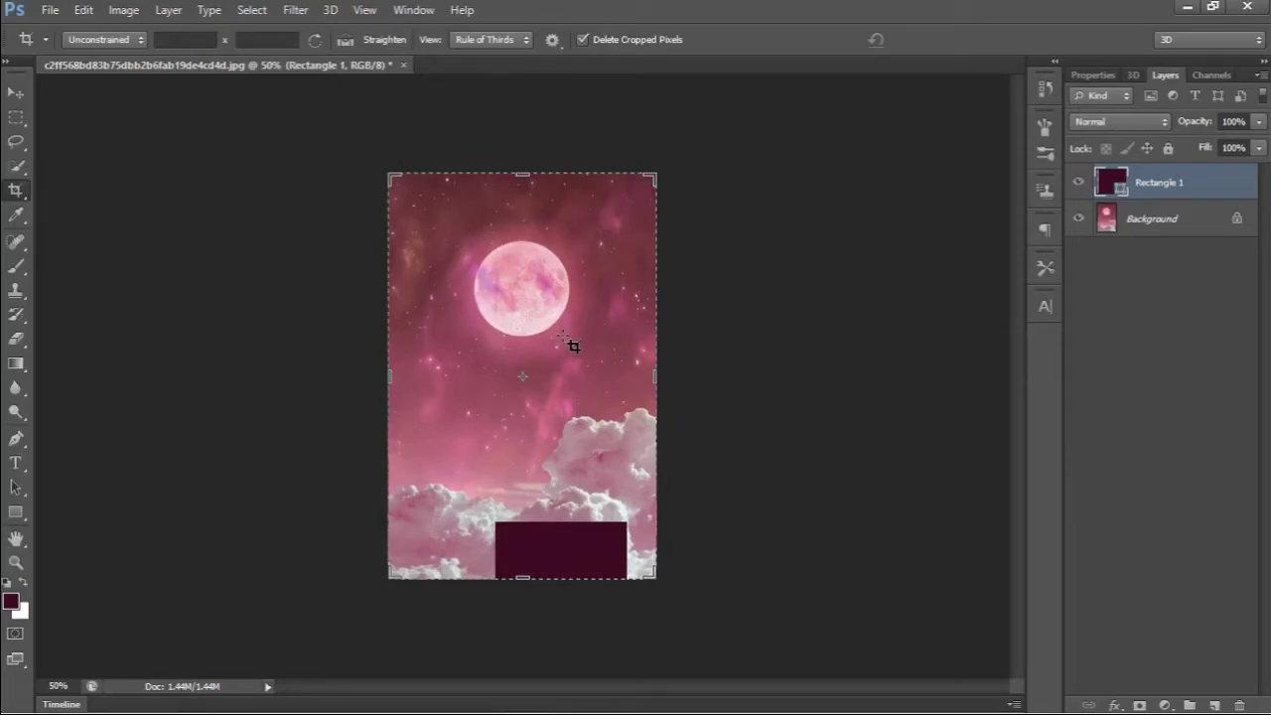
key("ctrl+z")
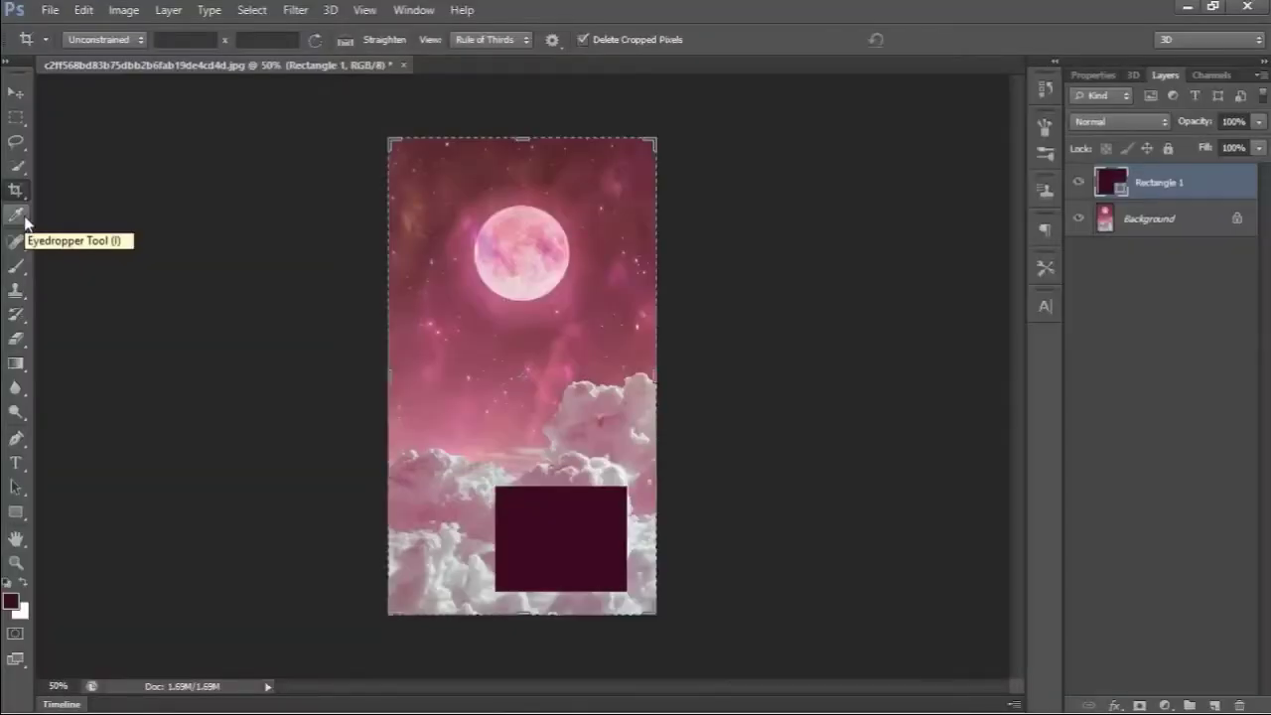
Step: Sample the dark sky colour beside the moon and the light grey of the clouds as foreground colour with the Eyedropper
left_click(25, 217)
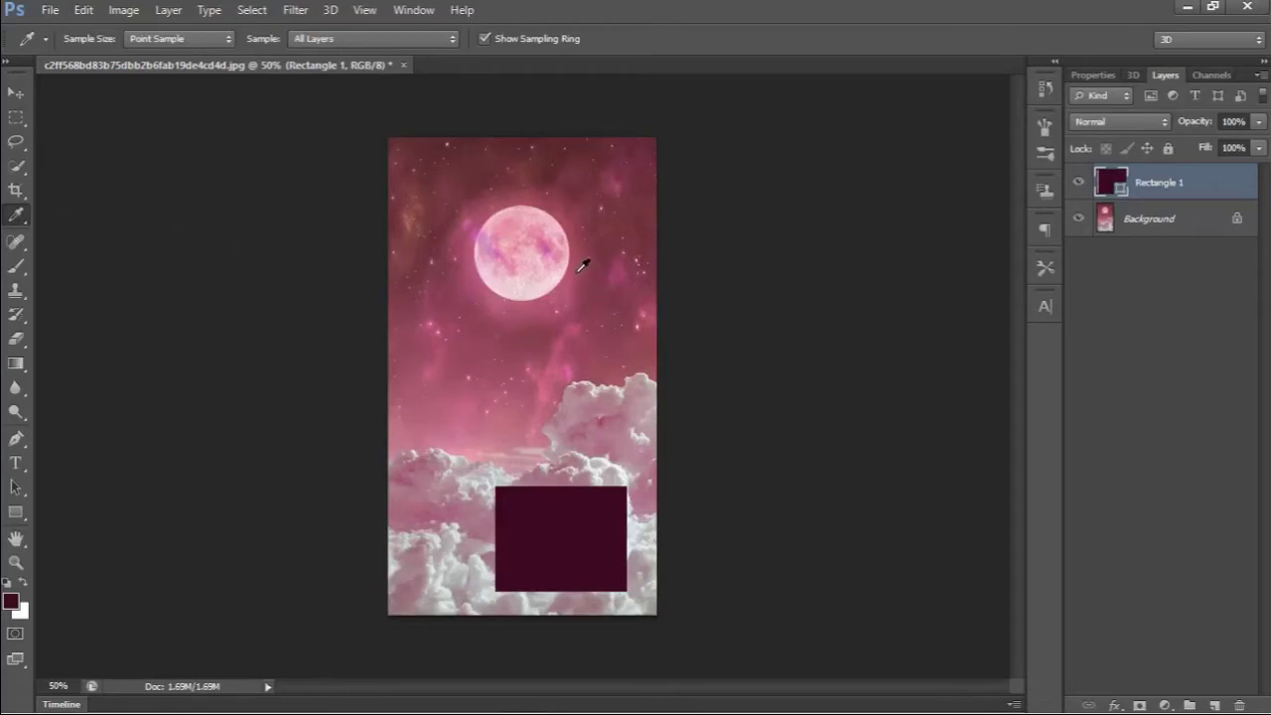
left_click(645, 197)
left_click(604, 457)
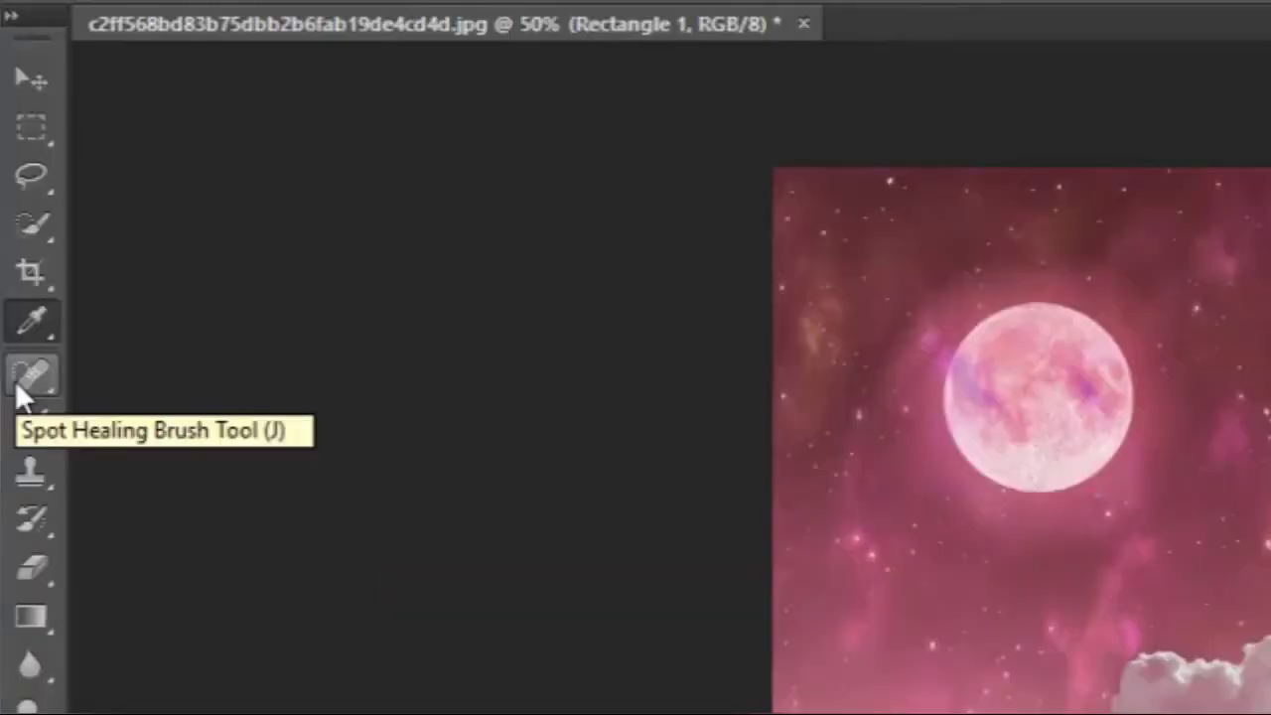
Step: Set up the Brush with a hard round tip at 100 px and rasterize the maroon rectangle's shape layer
left_click(17, 383)
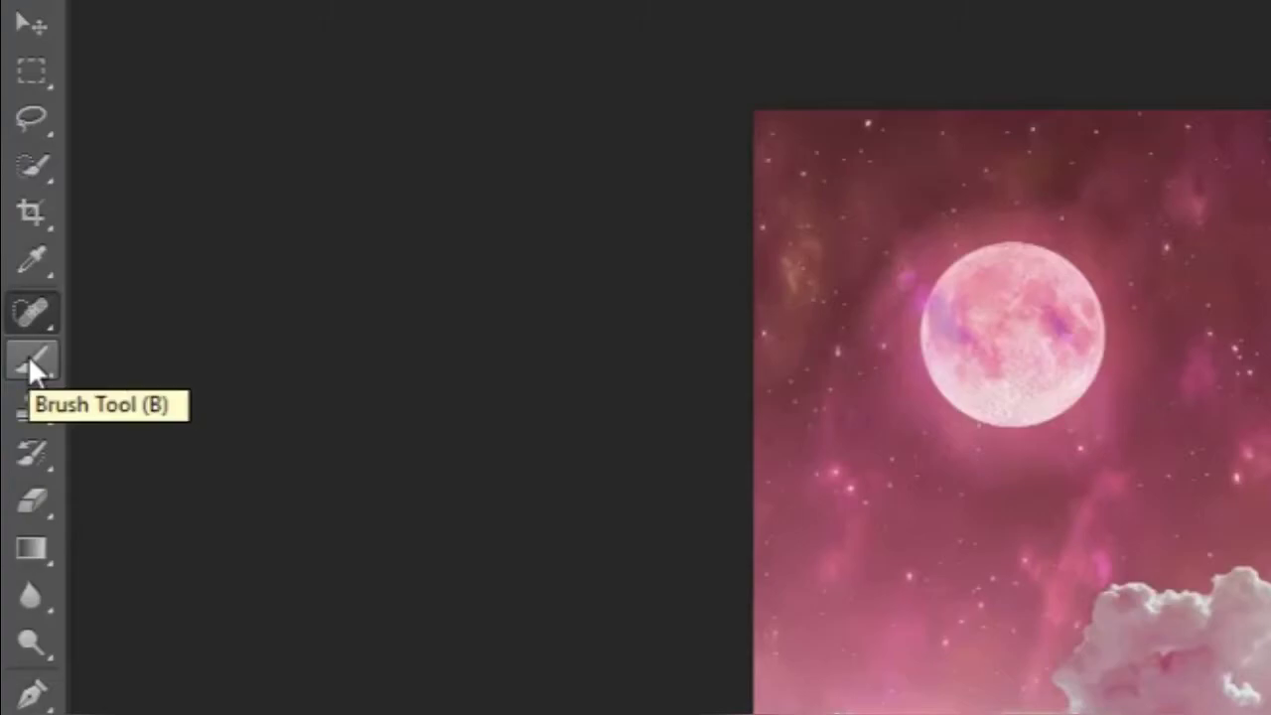
left_click(27, 355)
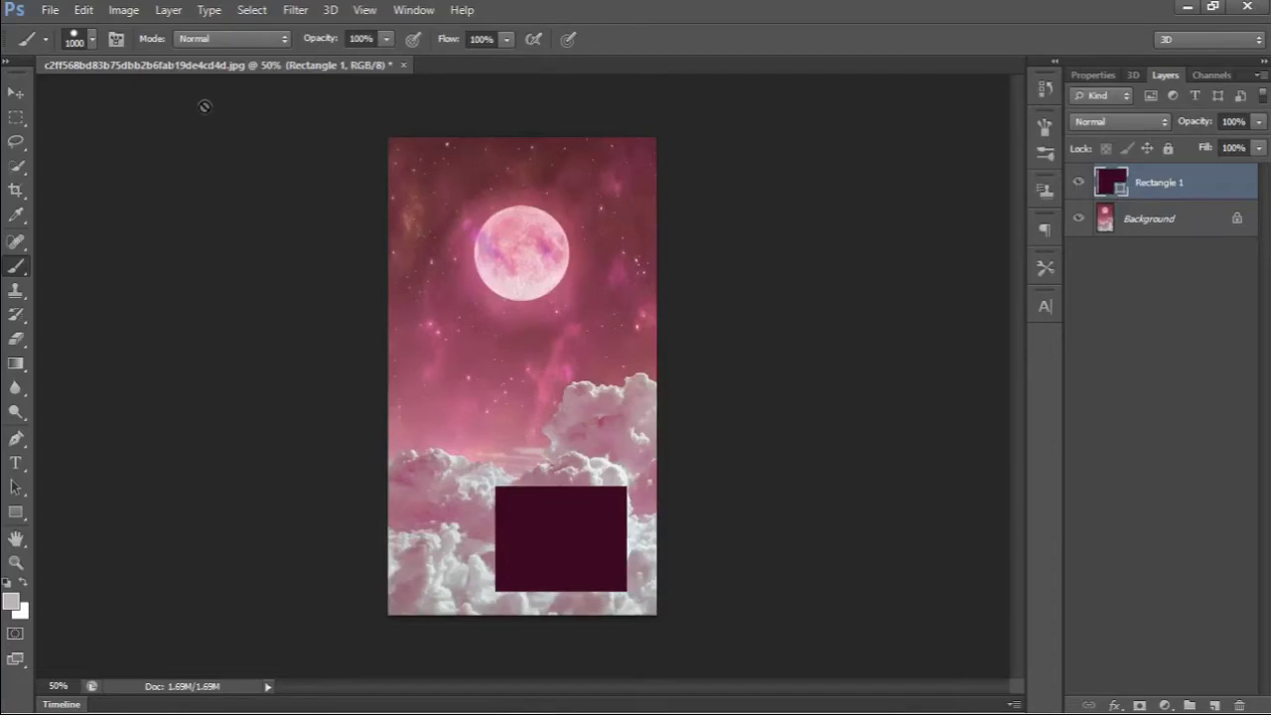
left_click(92, 42)
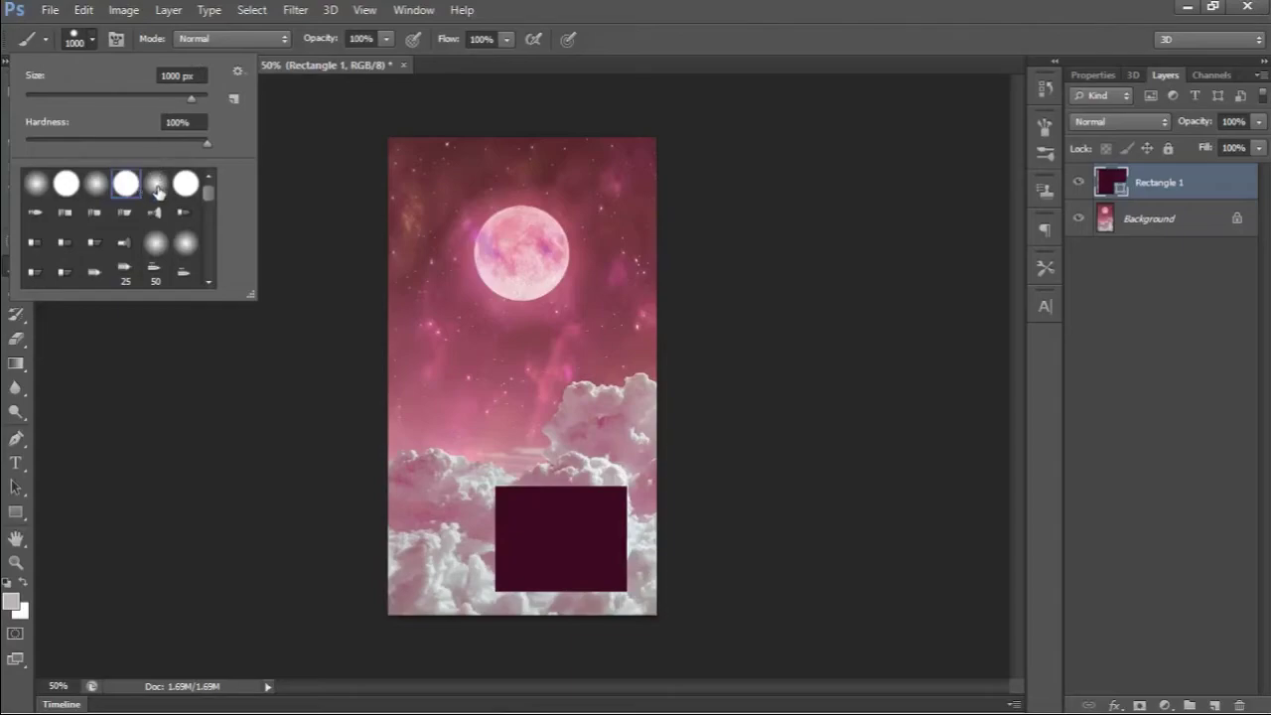
left_click(157, 191)
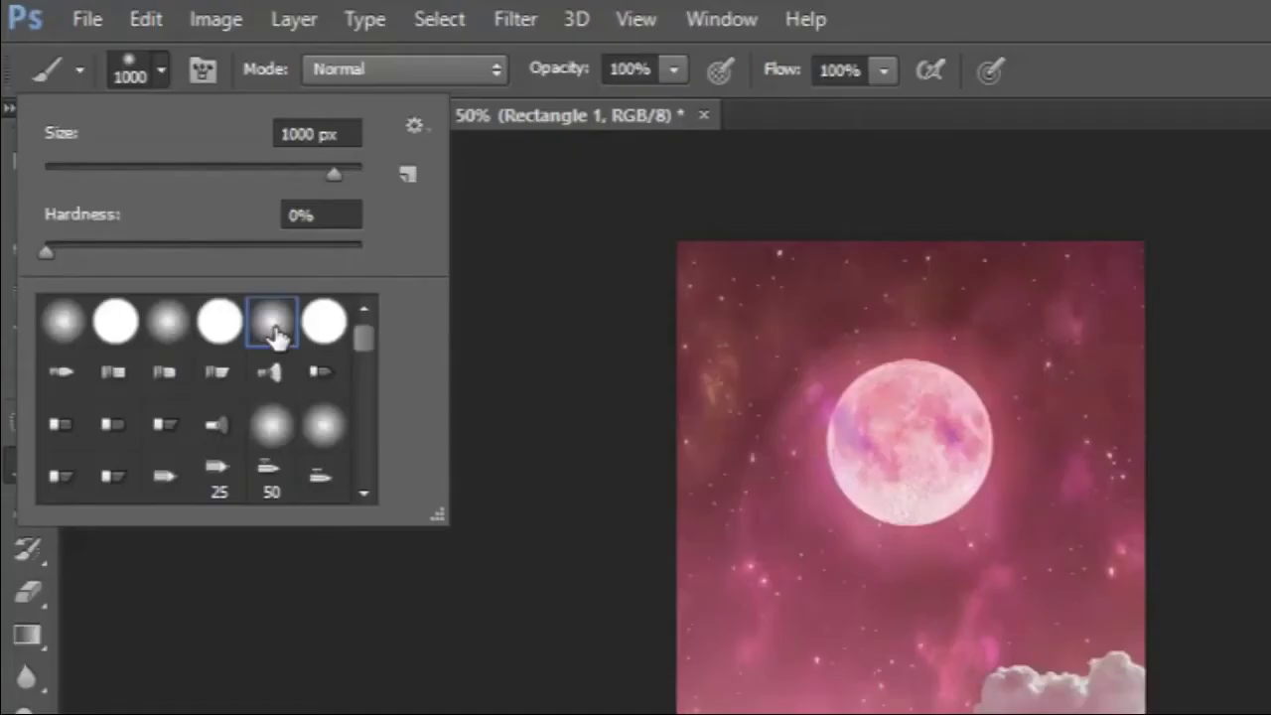
left_click(220, 328)
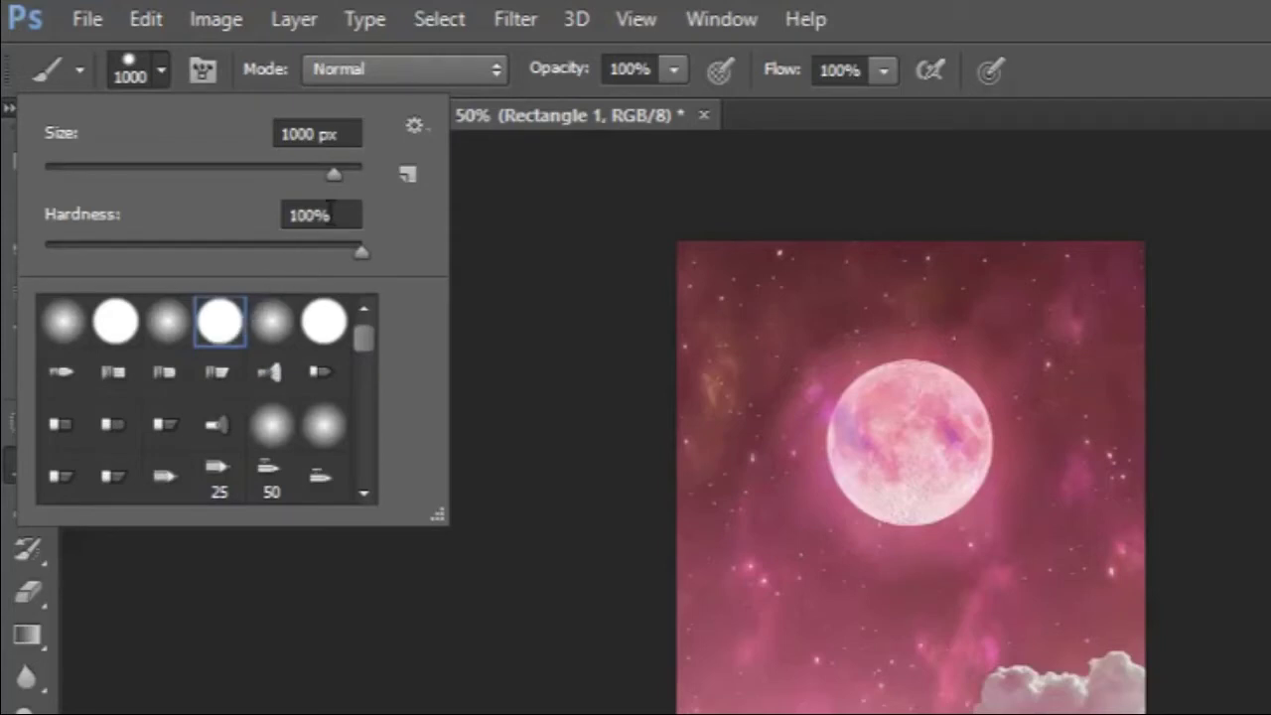
mouse_move(335, 168)
left_mouse_down()
mouse_move(211, 171)
mouse_move(332, 179)
mouse_move(201, 191)
left_mouse_up()
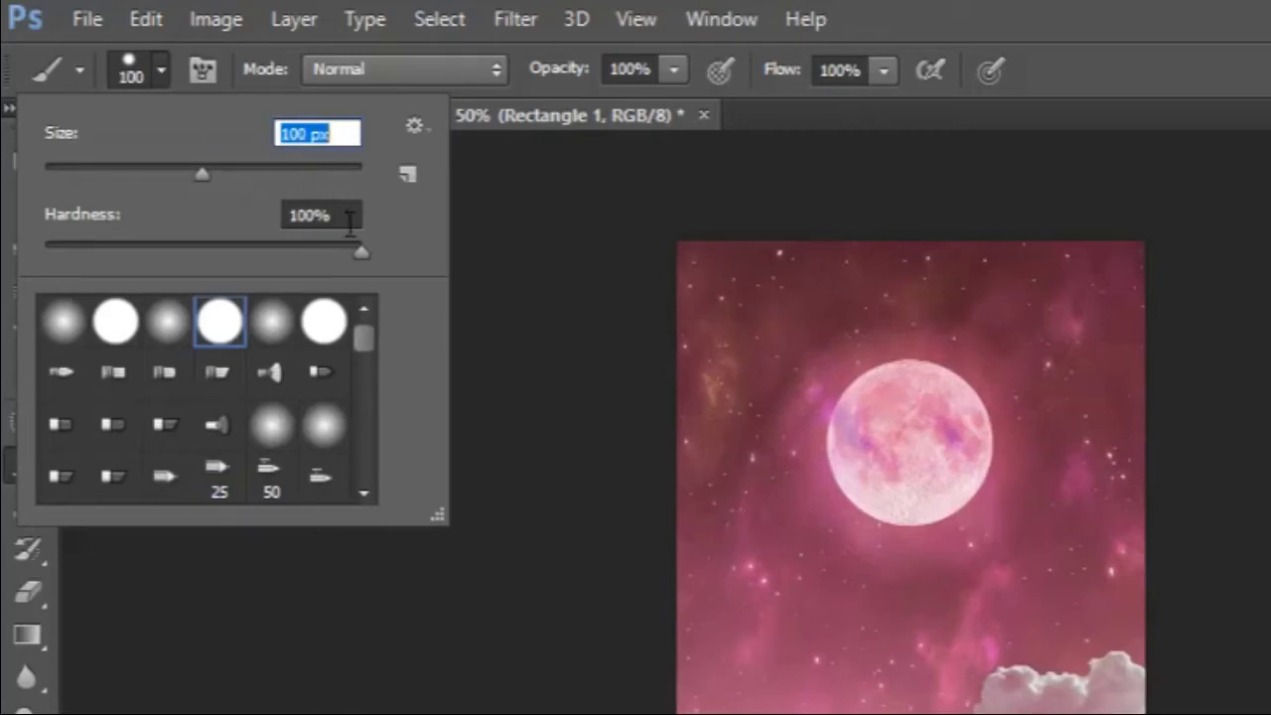
left_click_drag(362, 254, 288, 255)
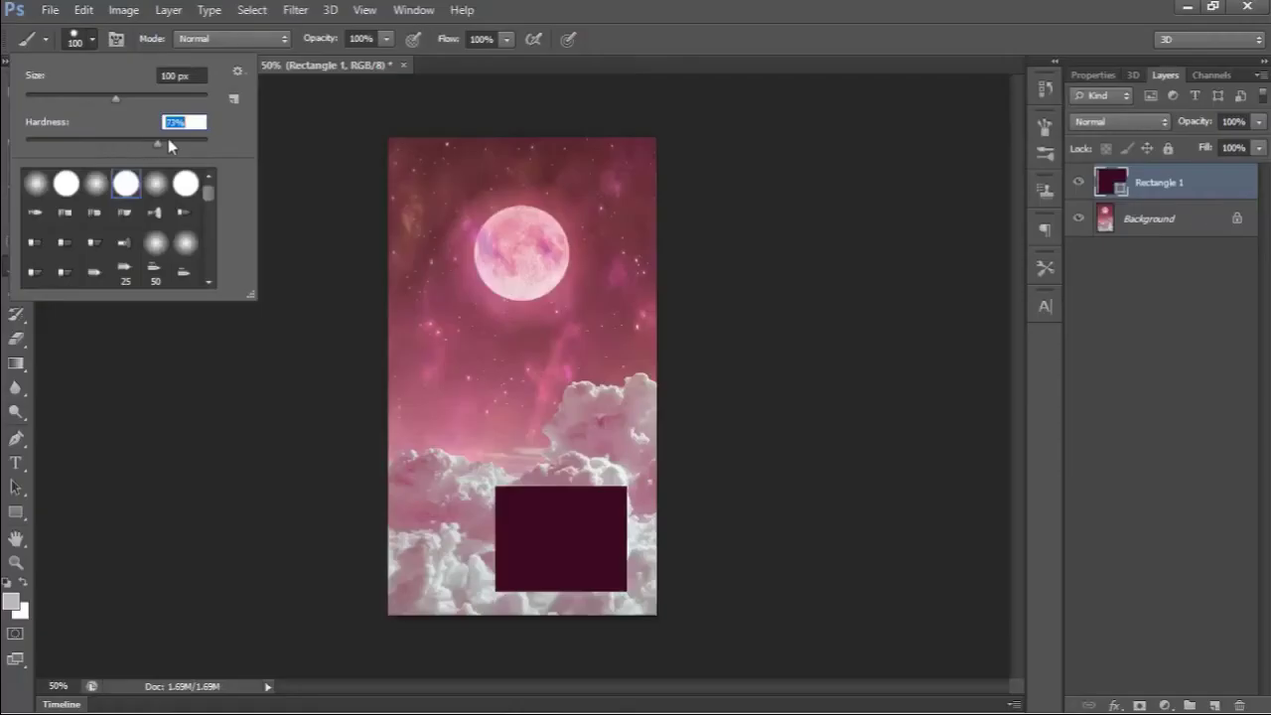
key("Return")
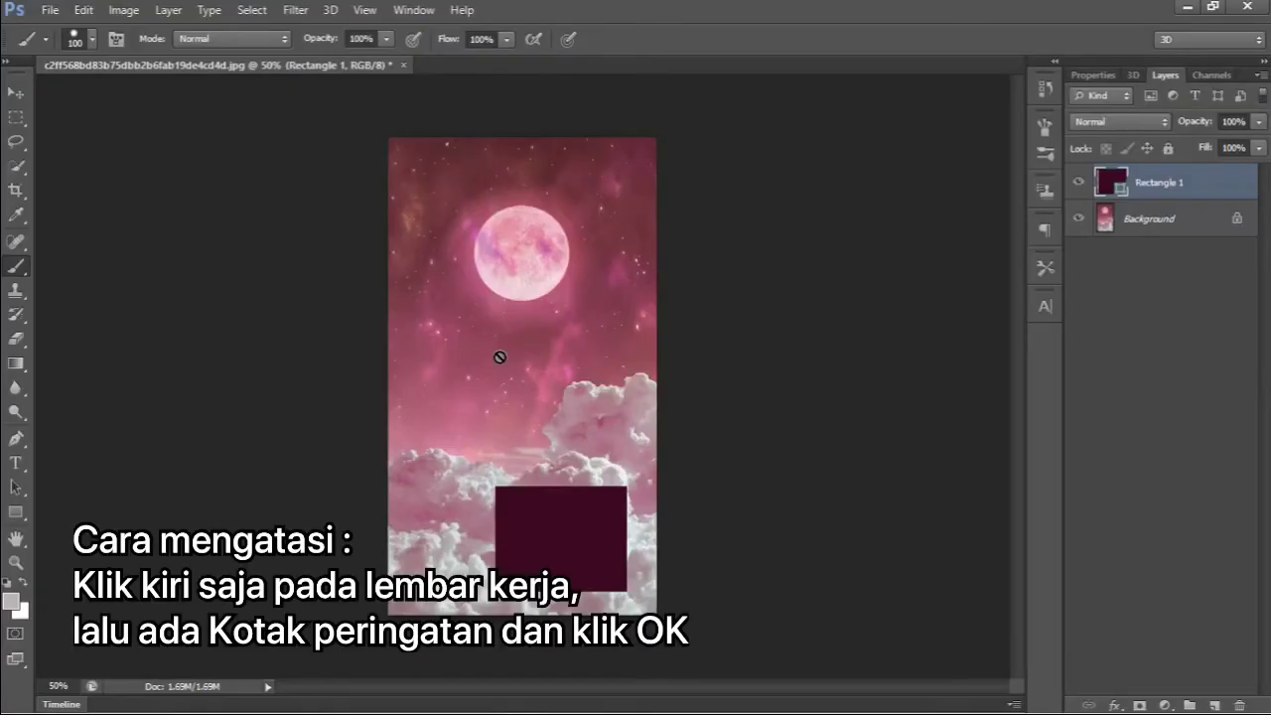
left_click(499, 357)
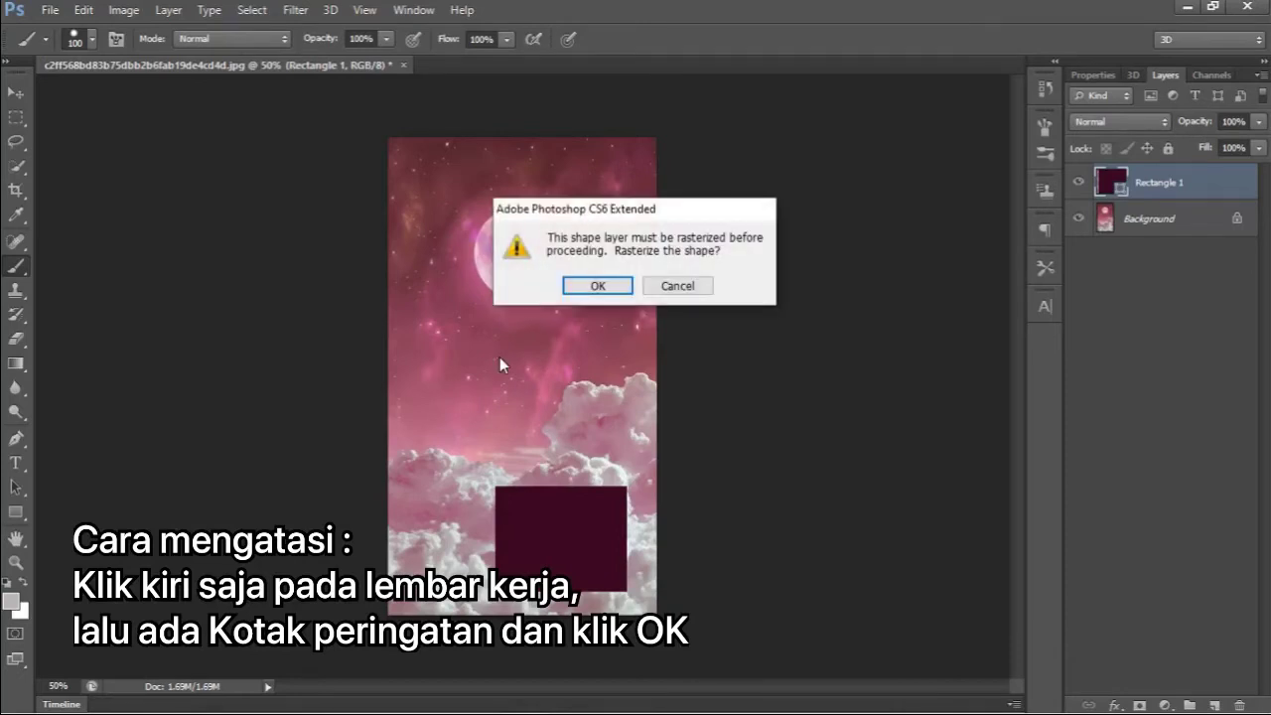
left_click(588, 291)
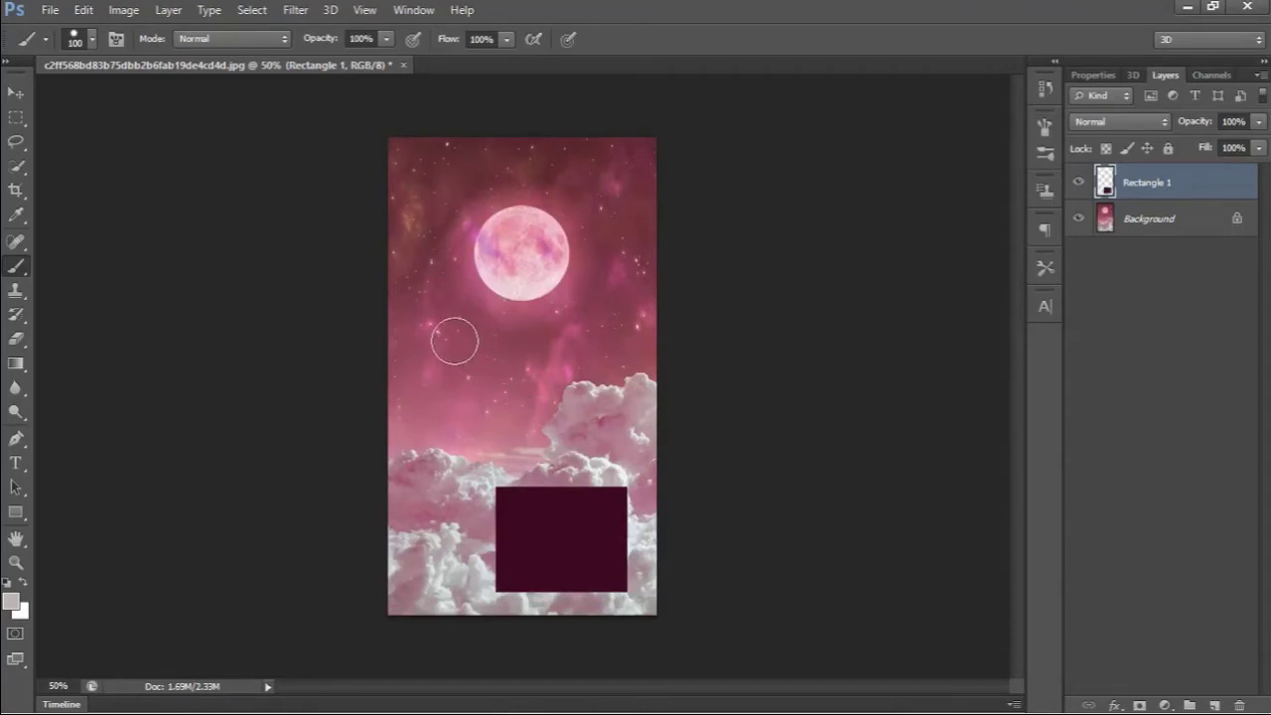
Step: Paint five separate light grey dots below the moon and a large, open curved stroke around the moon and dots
left_click(454, 340)
left_click(537, 339)
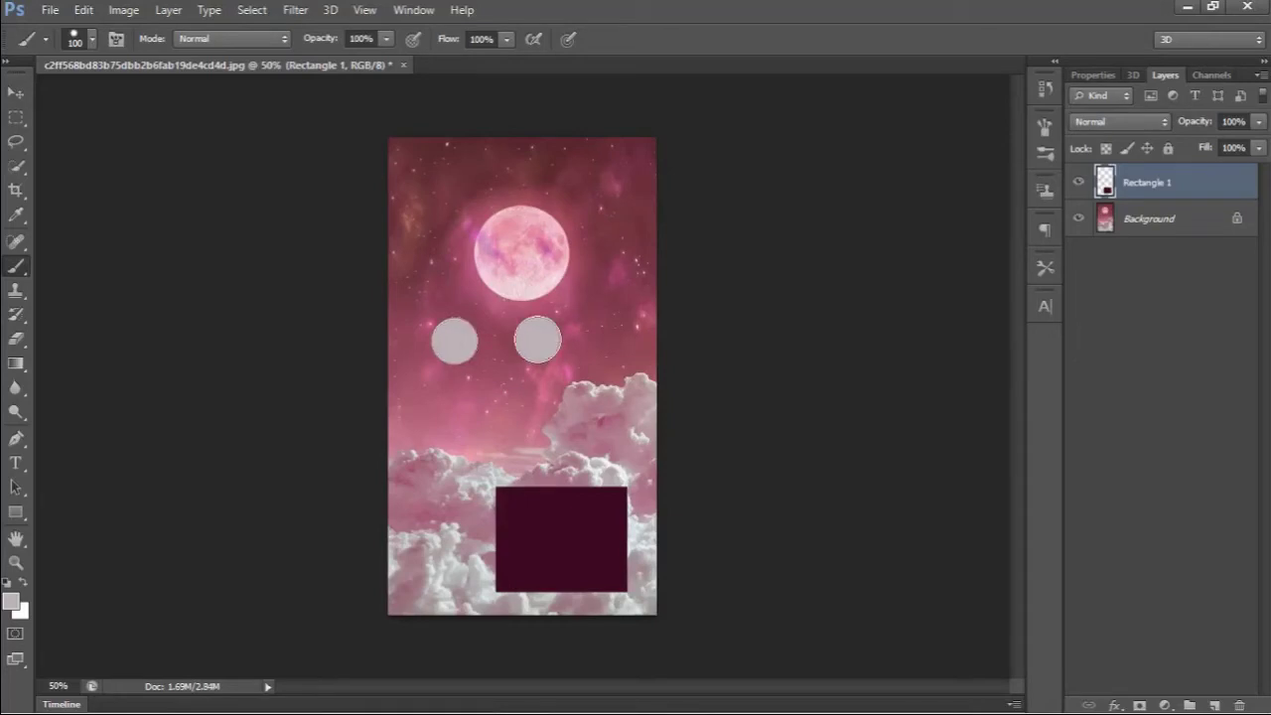
left_click(482, 403)
left_click(586, 409)
left_click(592, 292)
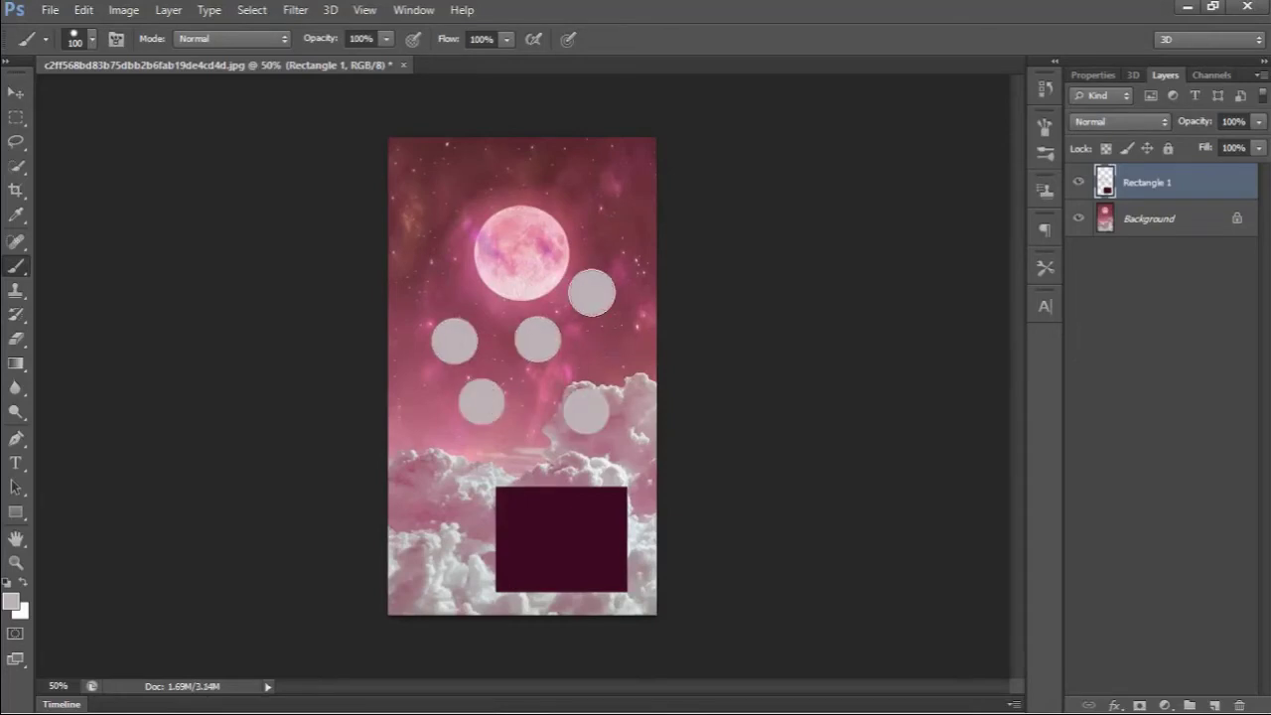
mouse_move(598, 179)
left_mouse_down()
mouse_move(535, 185)
mouse_move(465, 221)
mouse_move(425, 328)
left_mouse_up()
mouse_move(423, 384)
left_mouse_down()
mouse_move(441, 435)
mouse_move(495, 464)
mouse_move(540, 459)
mouse_move(586, 412)
mouse_move(606, 327)
left_mouse_up()
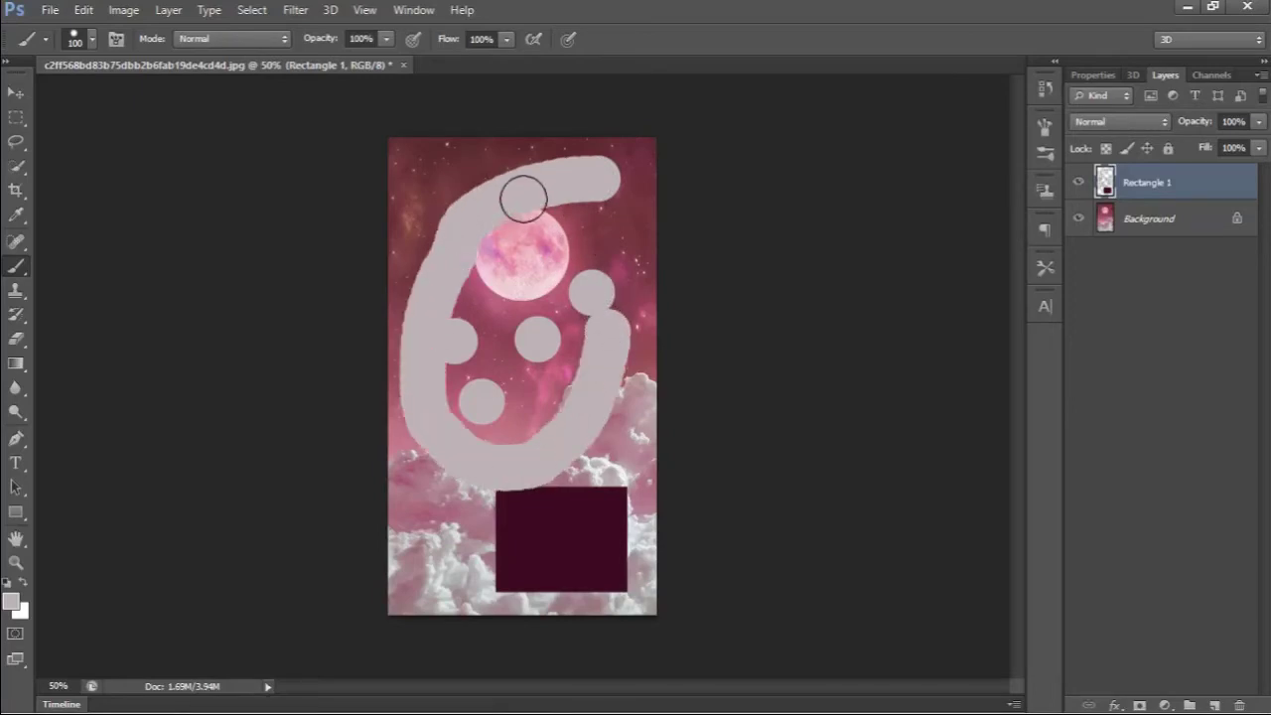
Step: Reduce the brush size to 54 px and paint a thinner grey arc from the moon's lower edge to the picture's right edge
left_click(88, 41)
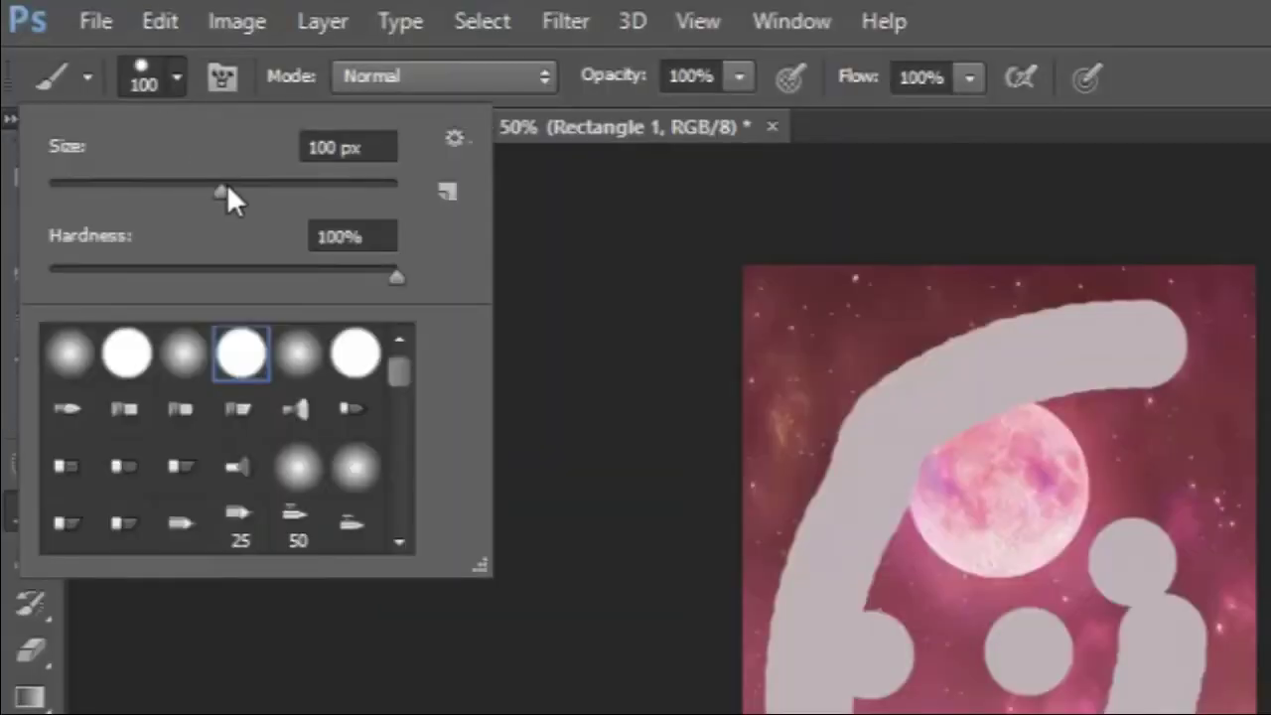
left_click_drag(227, 188, 140, 189)
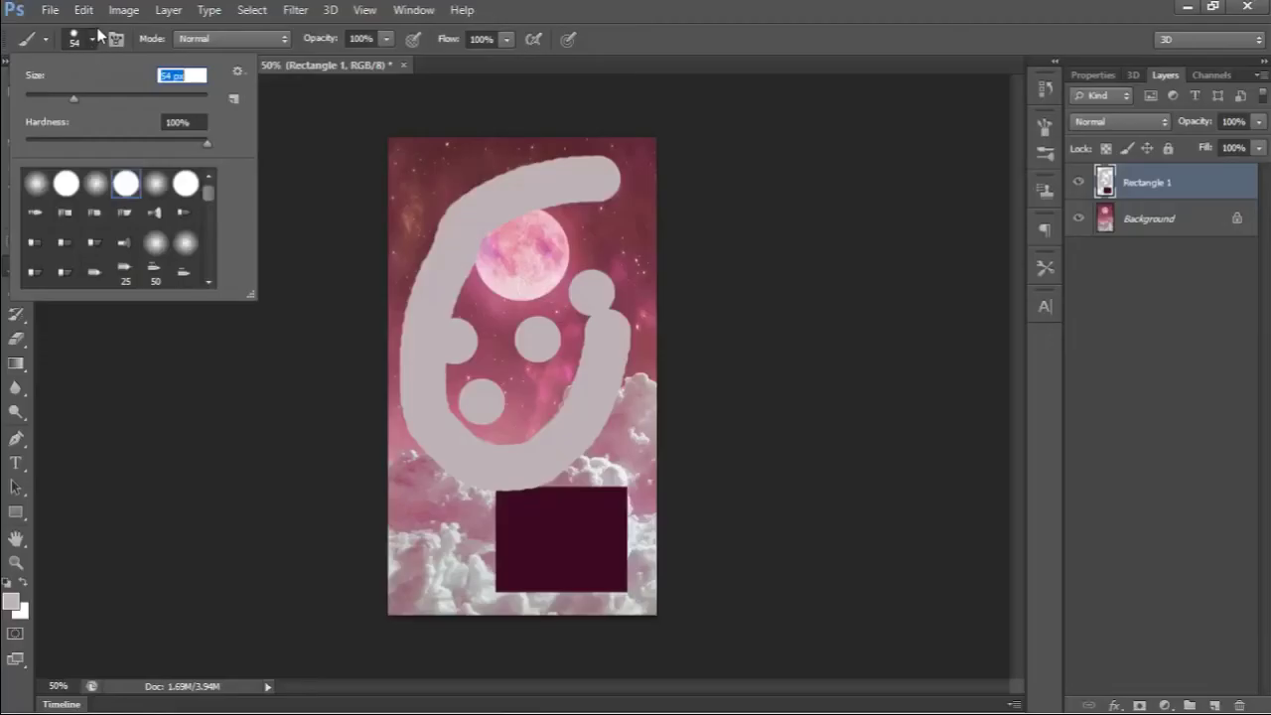
left_click(793, 479)
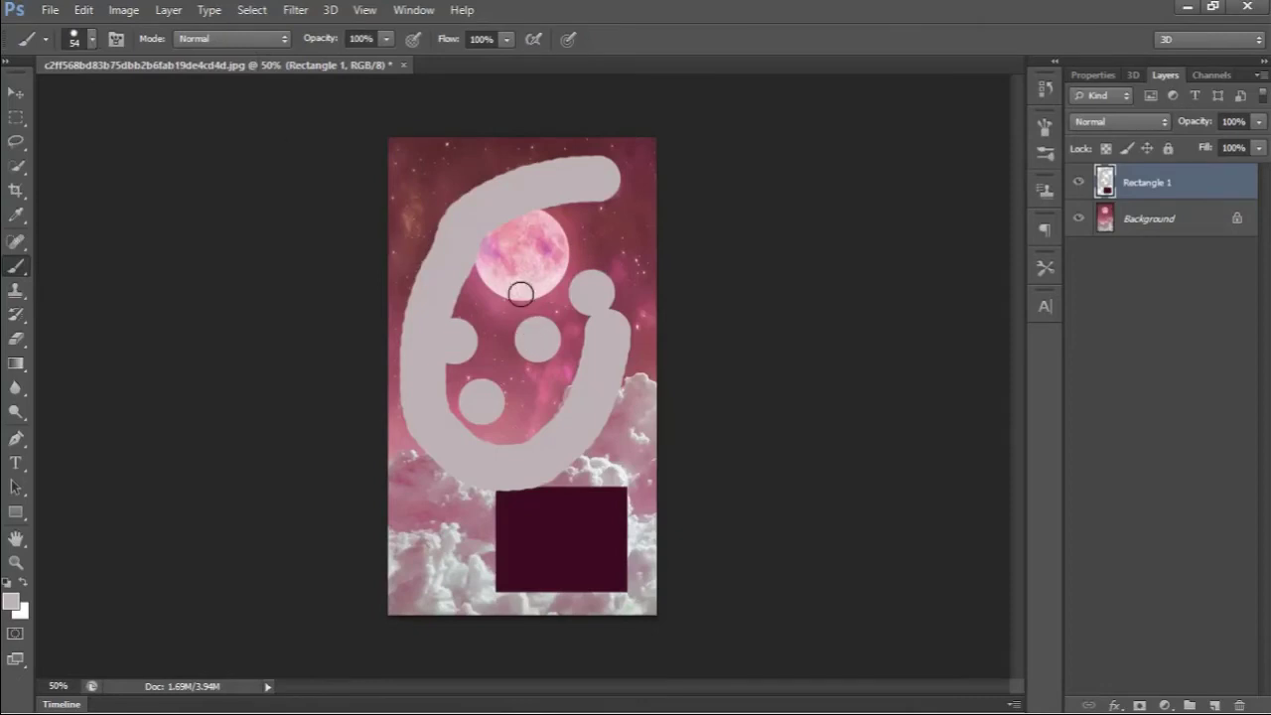
mouse_move(519, 290)
left_mouse_down()
mouse_move(603, 235)
mouse_move(643, 260)
left_mouse_up()
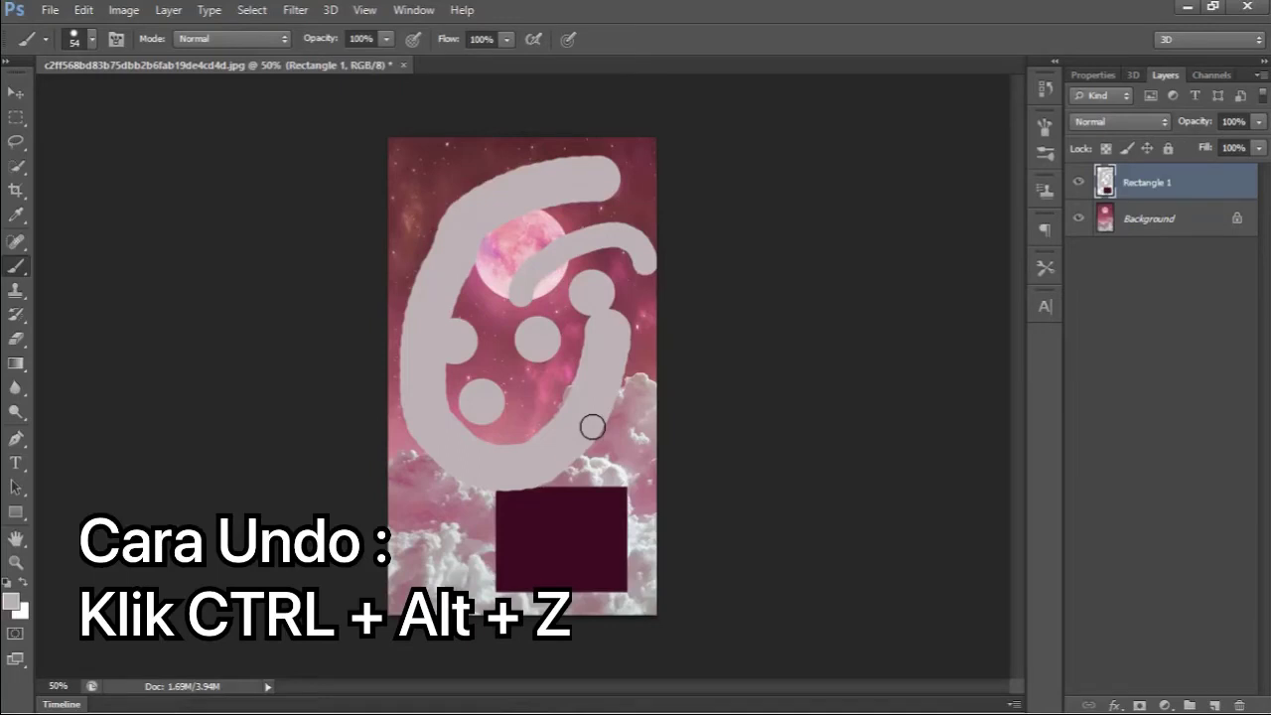
Step: Undo all the grey brush strokes and dots painted on the rectangle's layer
key("ctrl+alt+z")
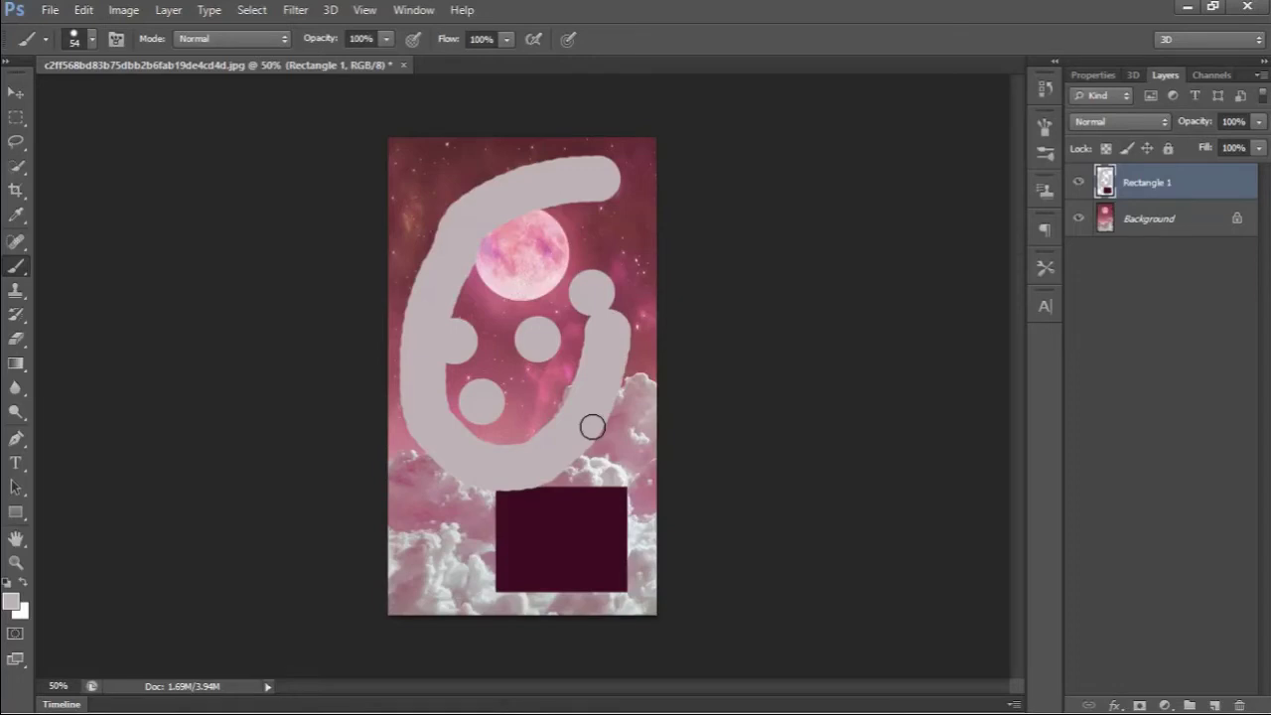
key("ctrl+alt+z")
key("ctrl+alt+z")
key("ctrl+alt+z")
key("ctrl+alt+z")
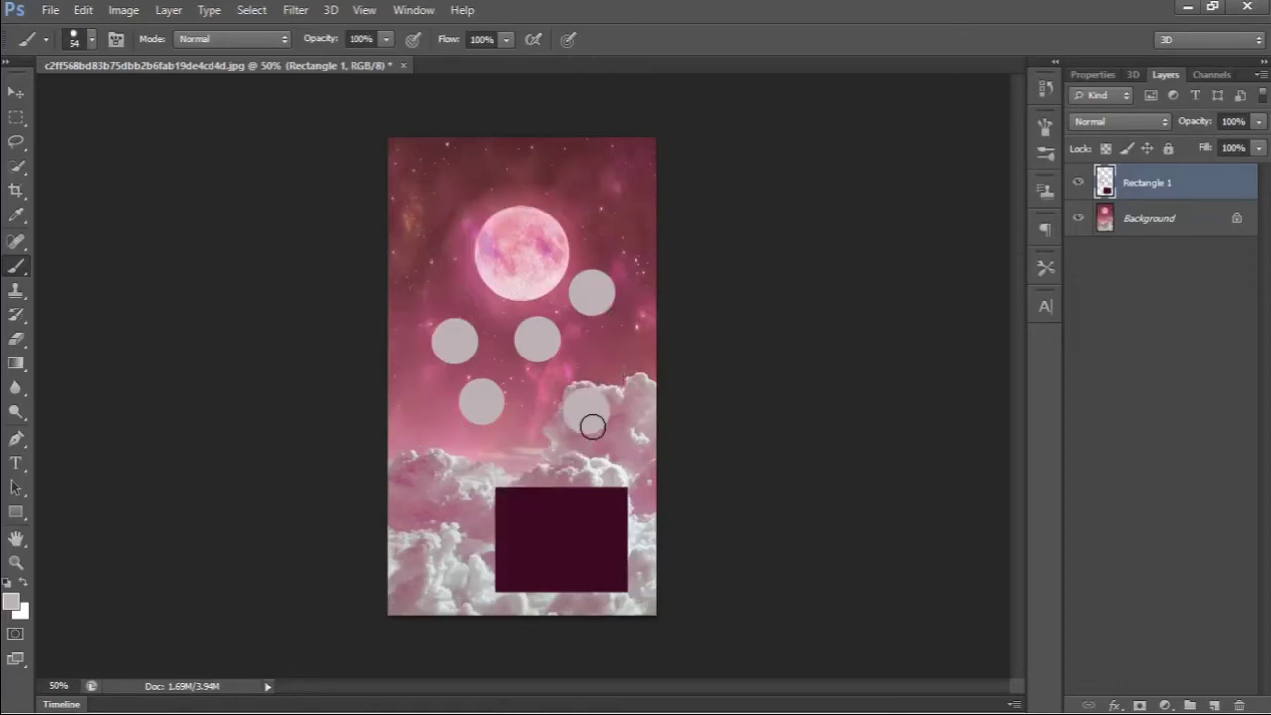
key("ctrl+alt+z")
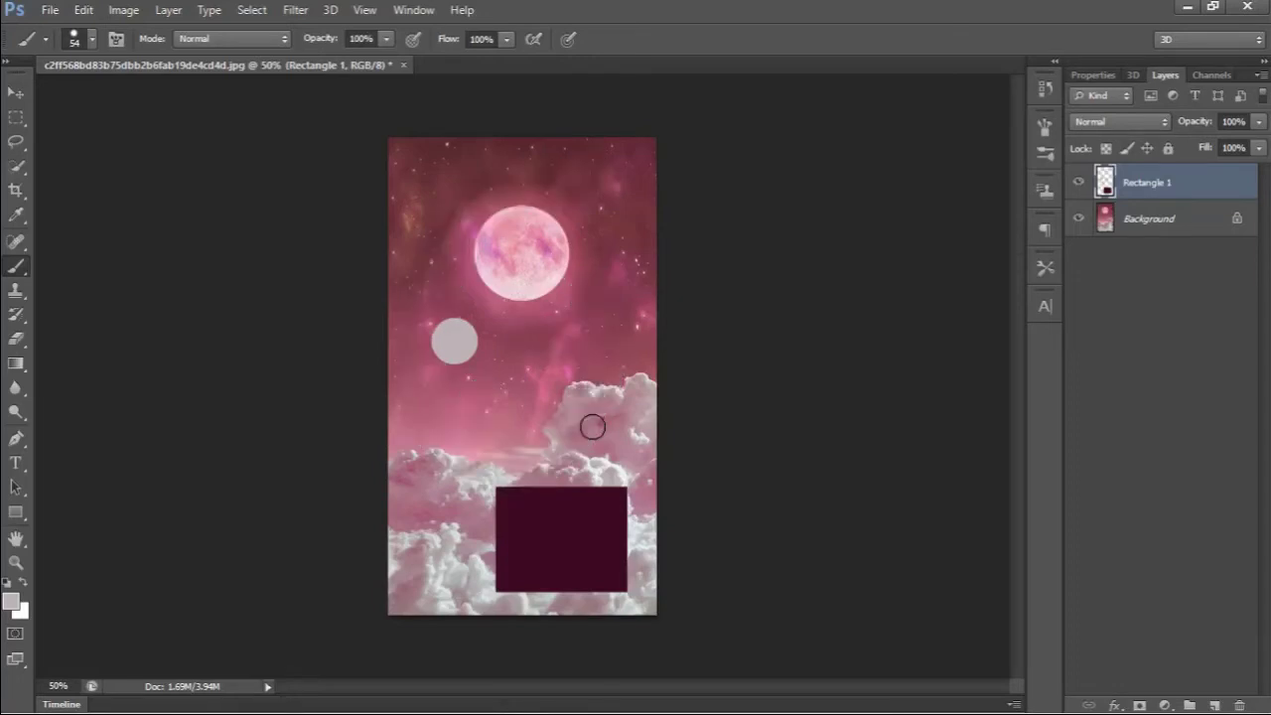
key("ctrl+alt+z")
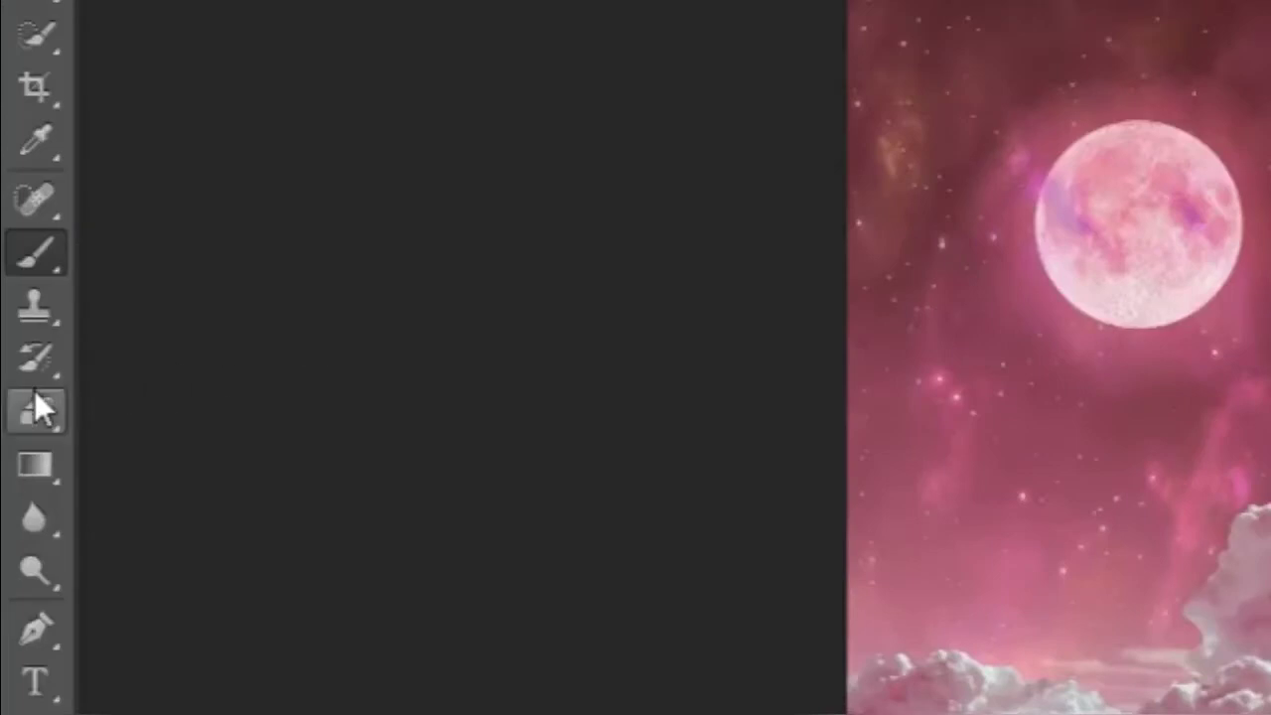
Step: Set the Eraser to a hard round tip at 68 px and erase the whole maroon rectangle
left_click(15, 338)
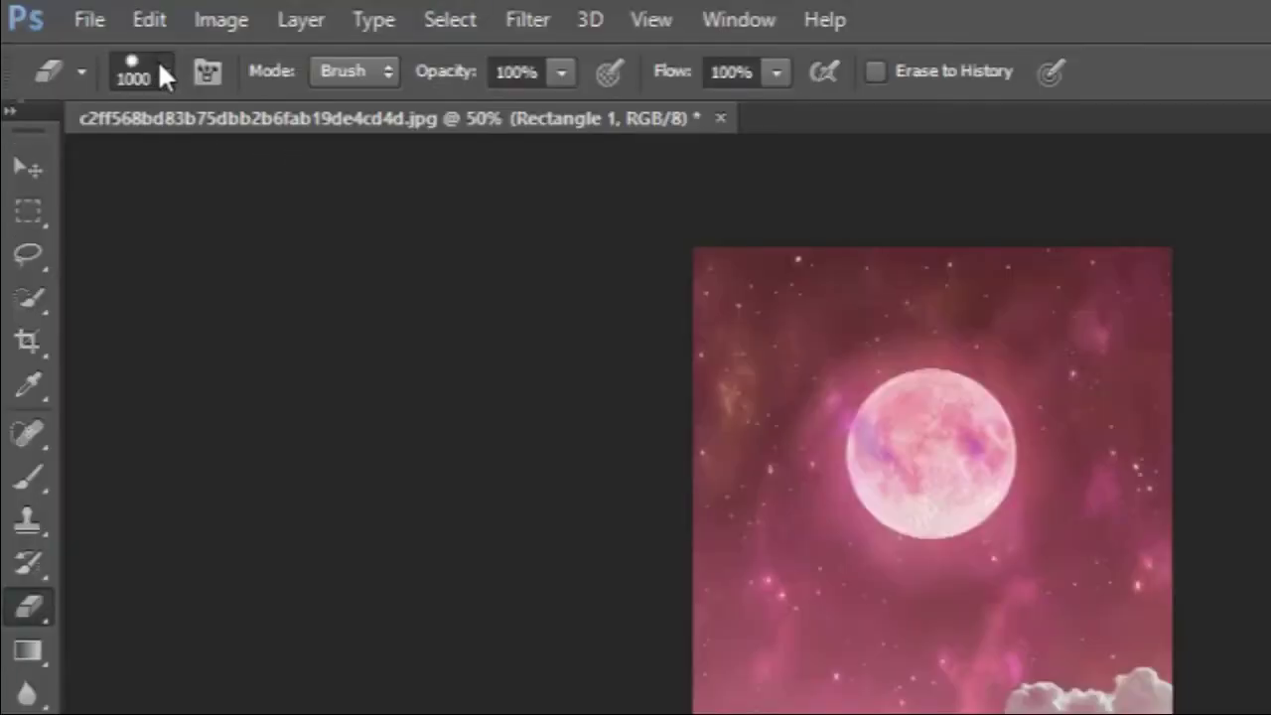
left_click(90, 39)
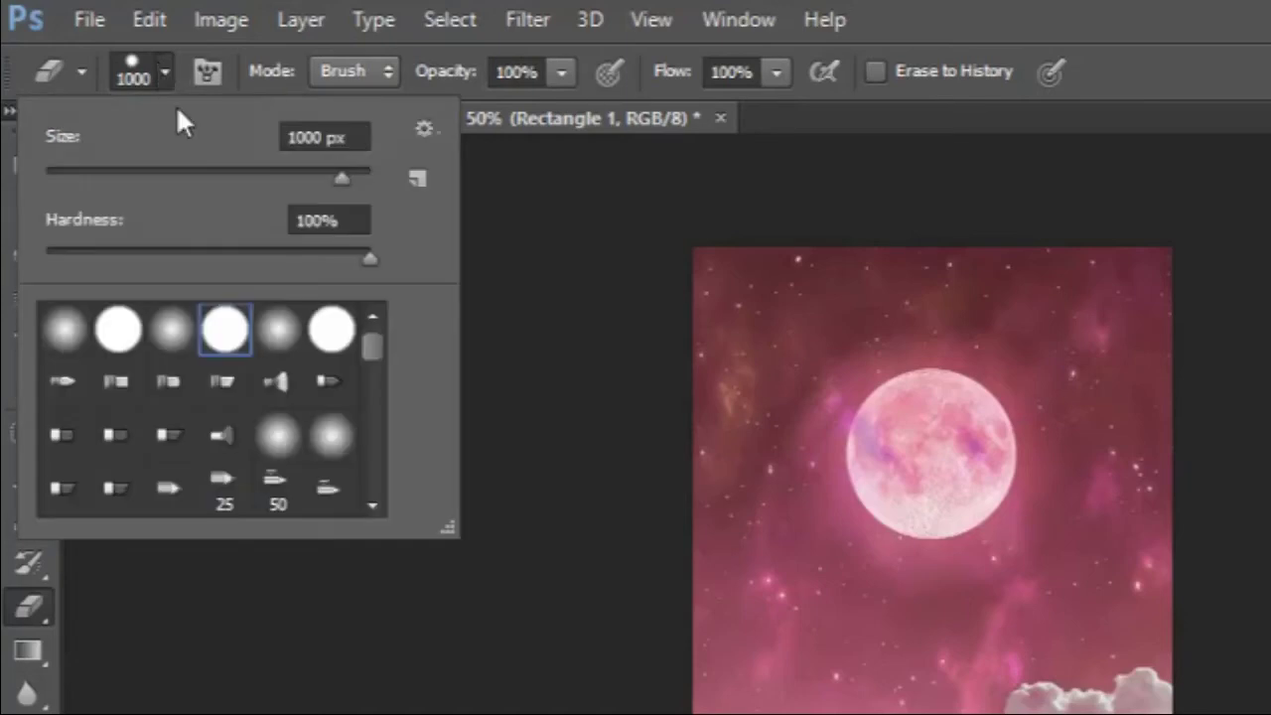
left_click_drag(337, 177, 157, 186)
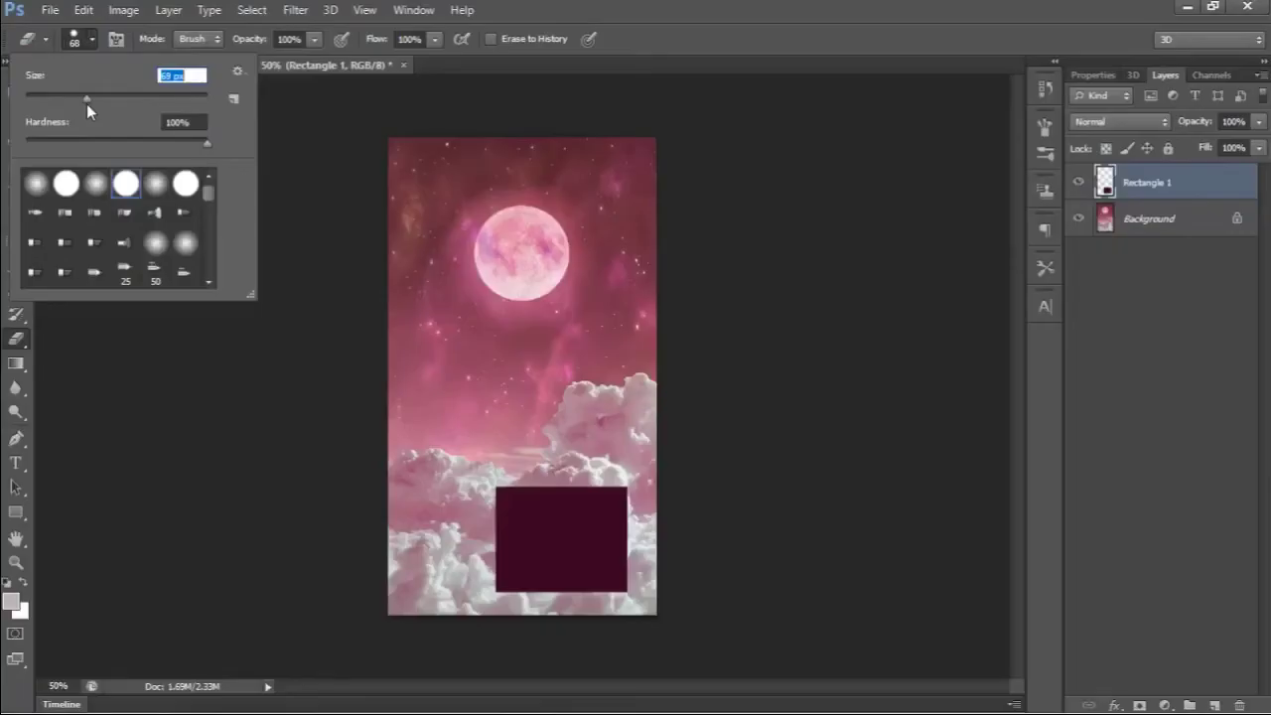
left_click(131, 189)
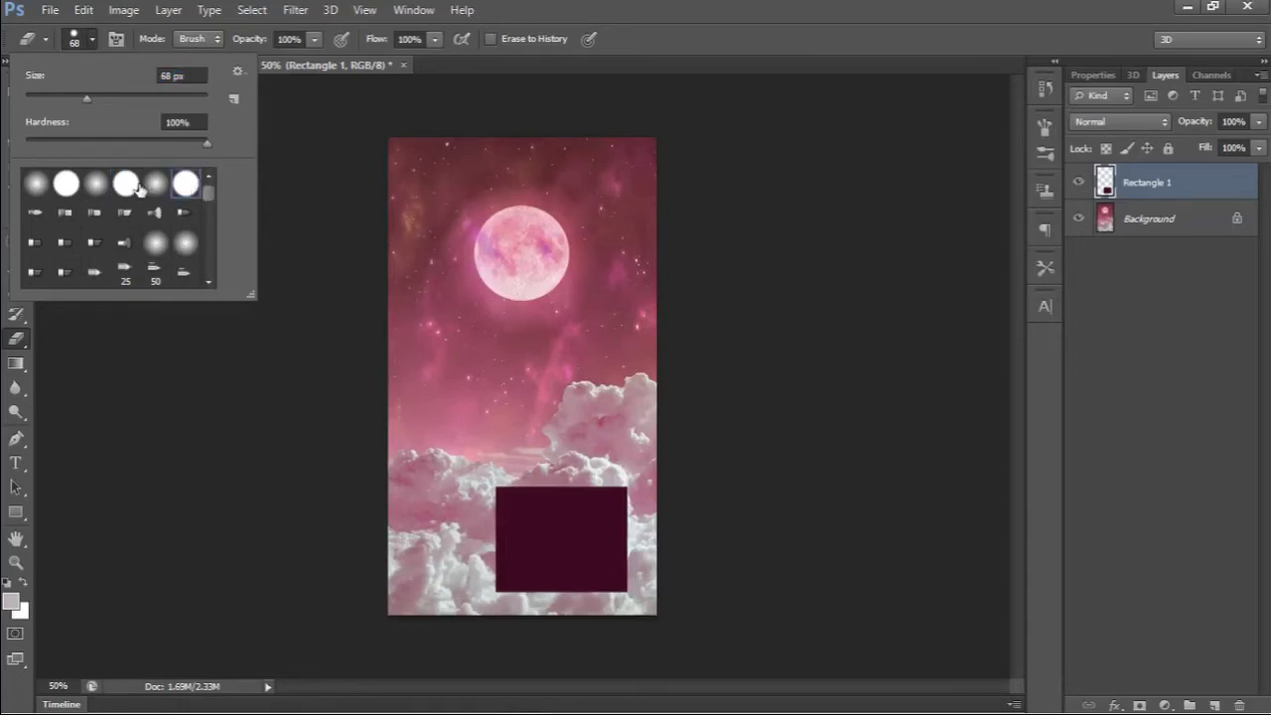
left_click(63, 187)
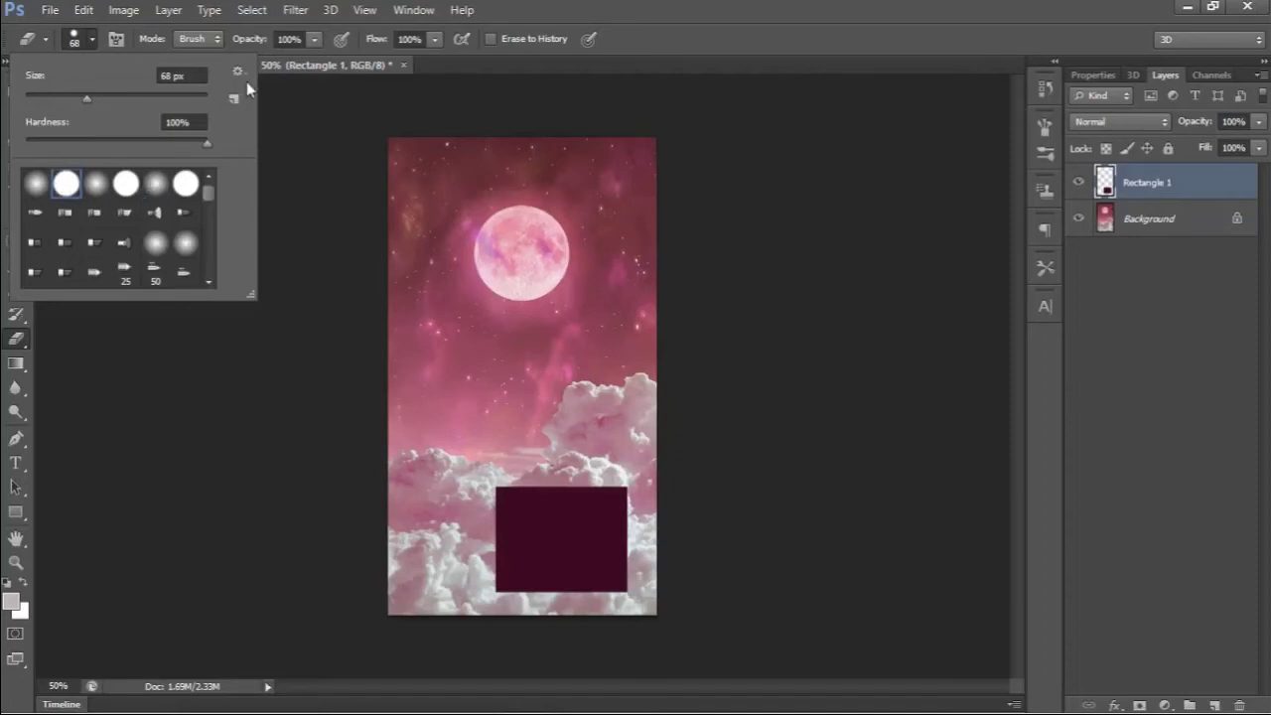
left_click(568, 6)
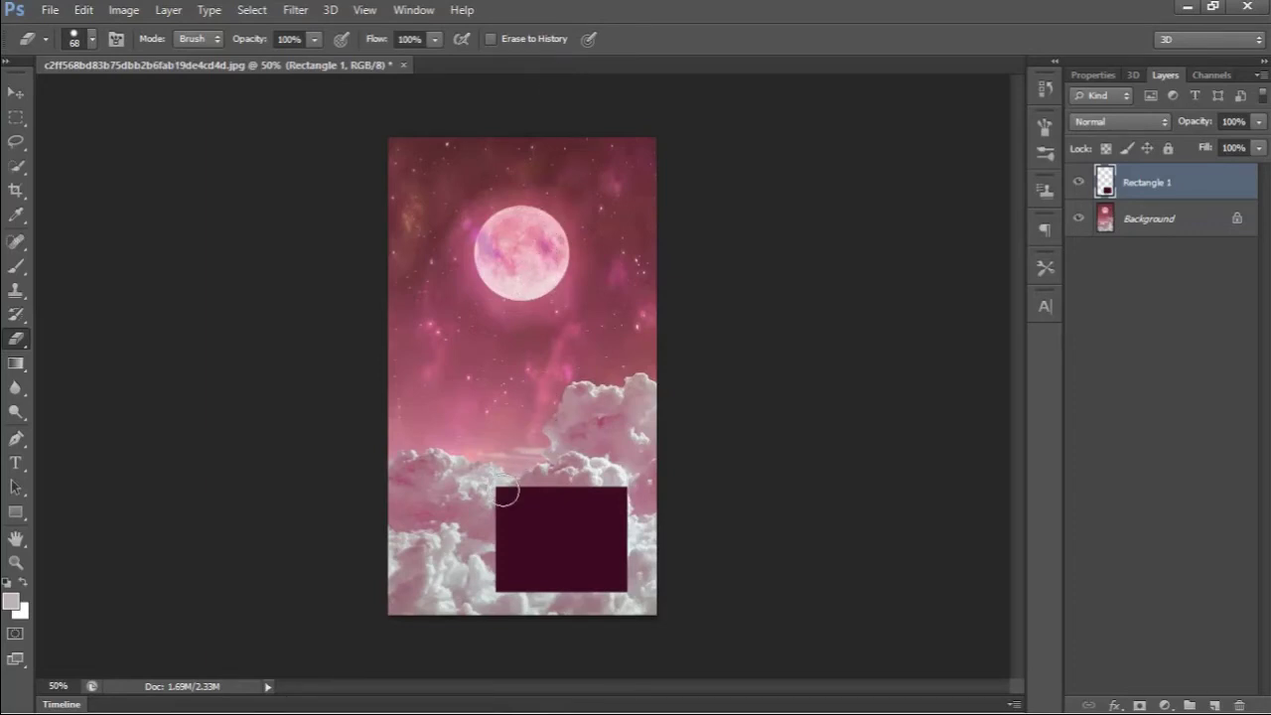
mouse_move(504, 494)
left_mouse_down()
mouse_move(503, 567)
mouse_move(566, 584)
mouse_move(607, 569)
mouse_move(623, 496)
mouse_move(541, 490)
mouse_move(499, 529)
mouse_move(536, 567)
mouse_move(536, 516)
mouse_move(552, 505)
mouse_move(537, 511)
mouse_move(650, 483)
mouse_move(573, 557)
mouse_move(608, 576)
left_mouse_up()
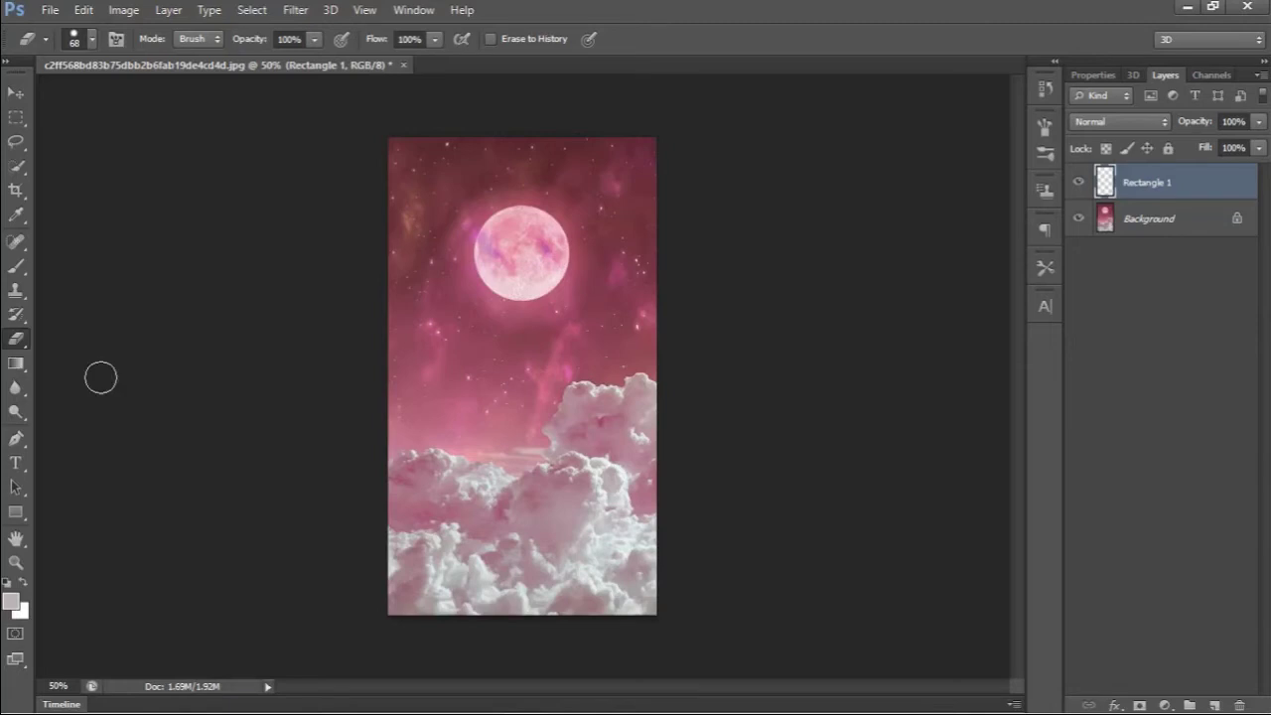
Step: Apply a horizontal light-grey-to-transparent gradient to the layer, fading from the middle of the picture past its right edge
left_click(22, 367)
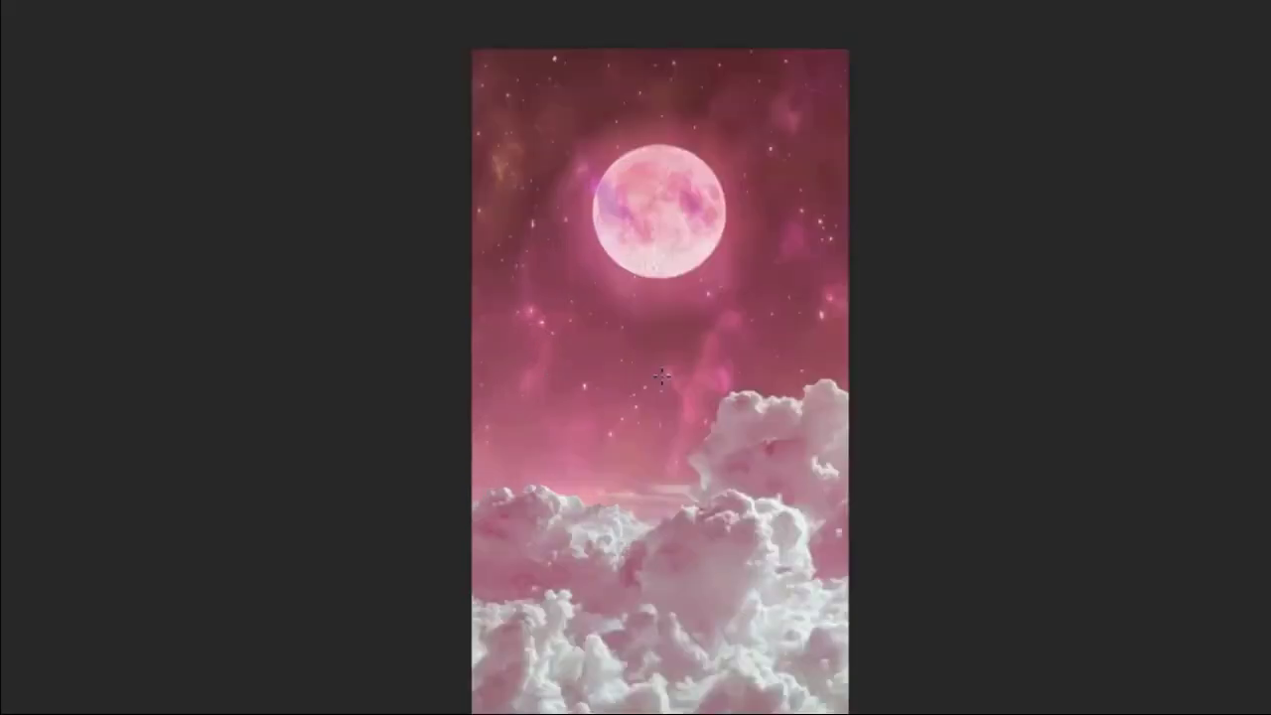
left_click_drag(774, 387, 1194, 418)
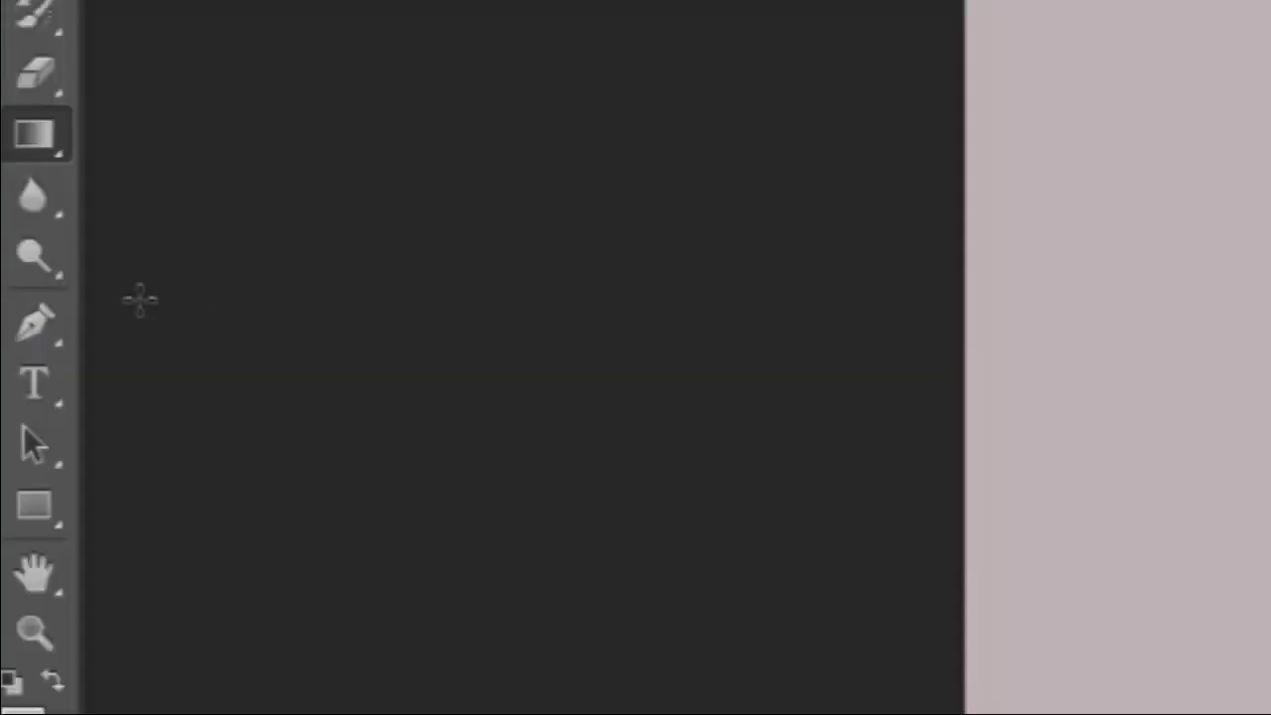
Step: Draw a closed four-sided maroon shape, about 318 by 172 px, near the picture's middle with the Pen tool in Shape mode
left_click(36, 338)
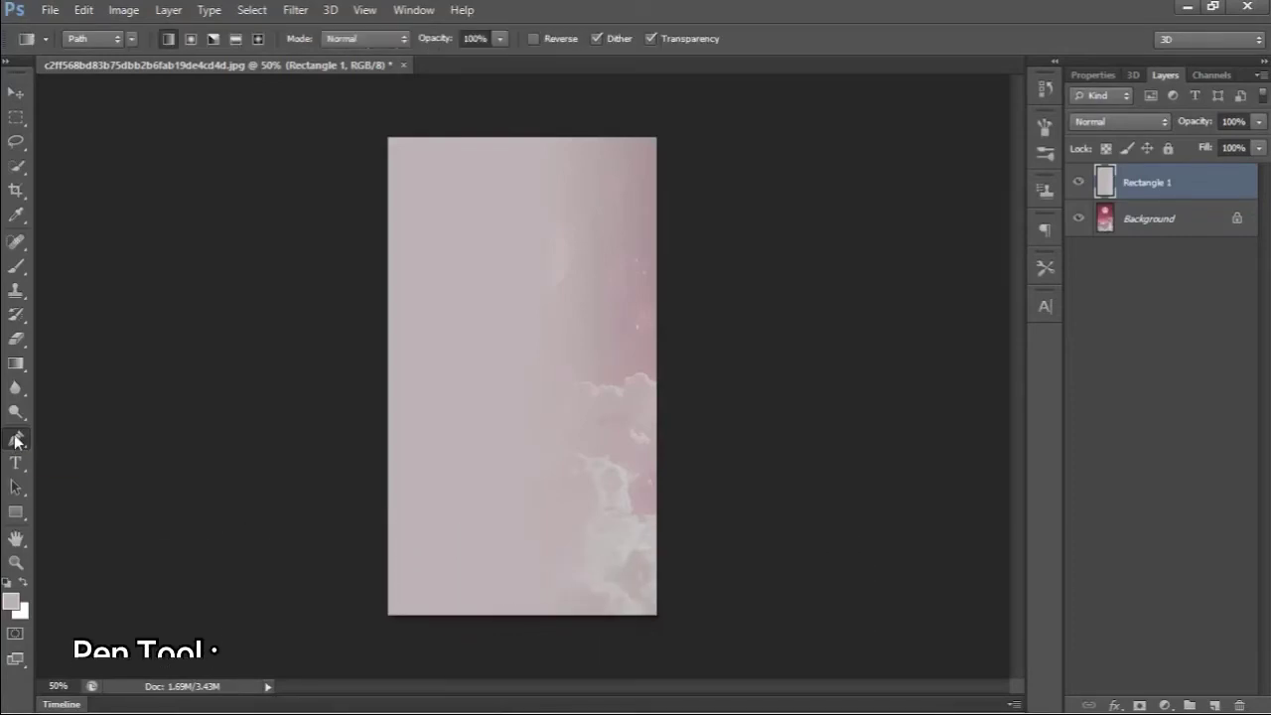
left_click(17, 440)
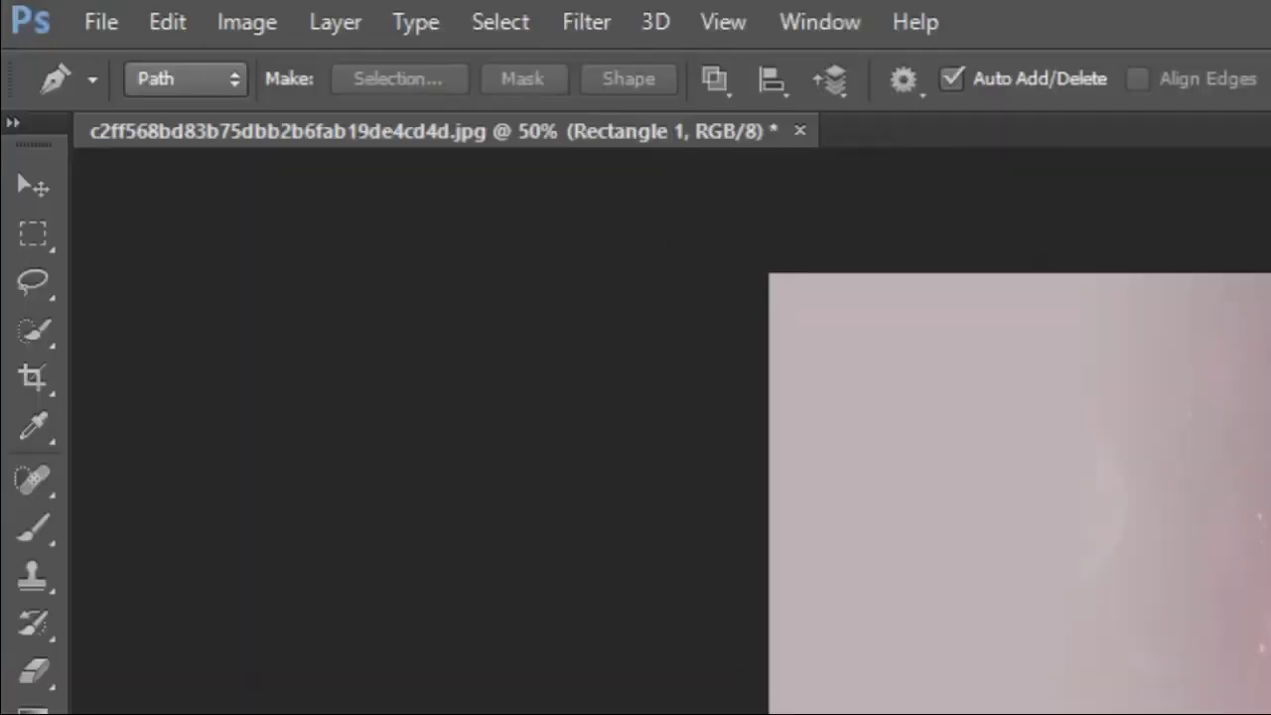
left_click(197, 78)
left_click(204, 119)
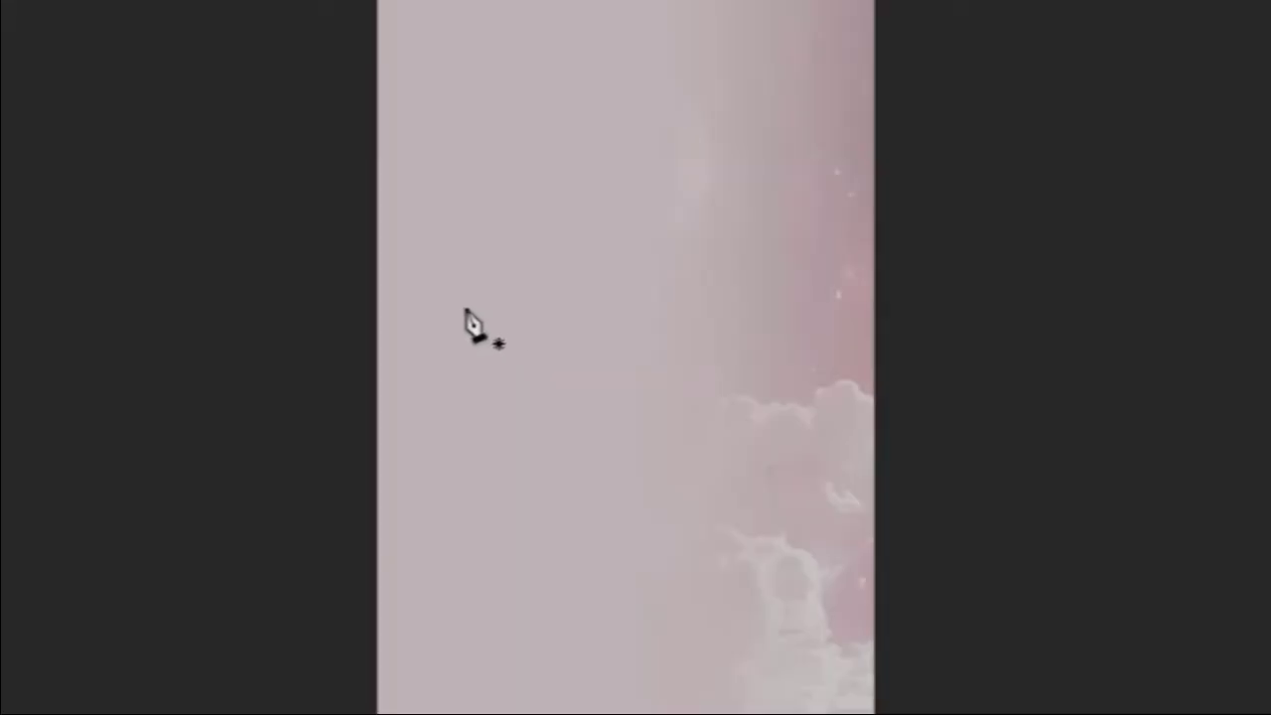
left_click(456, 298)
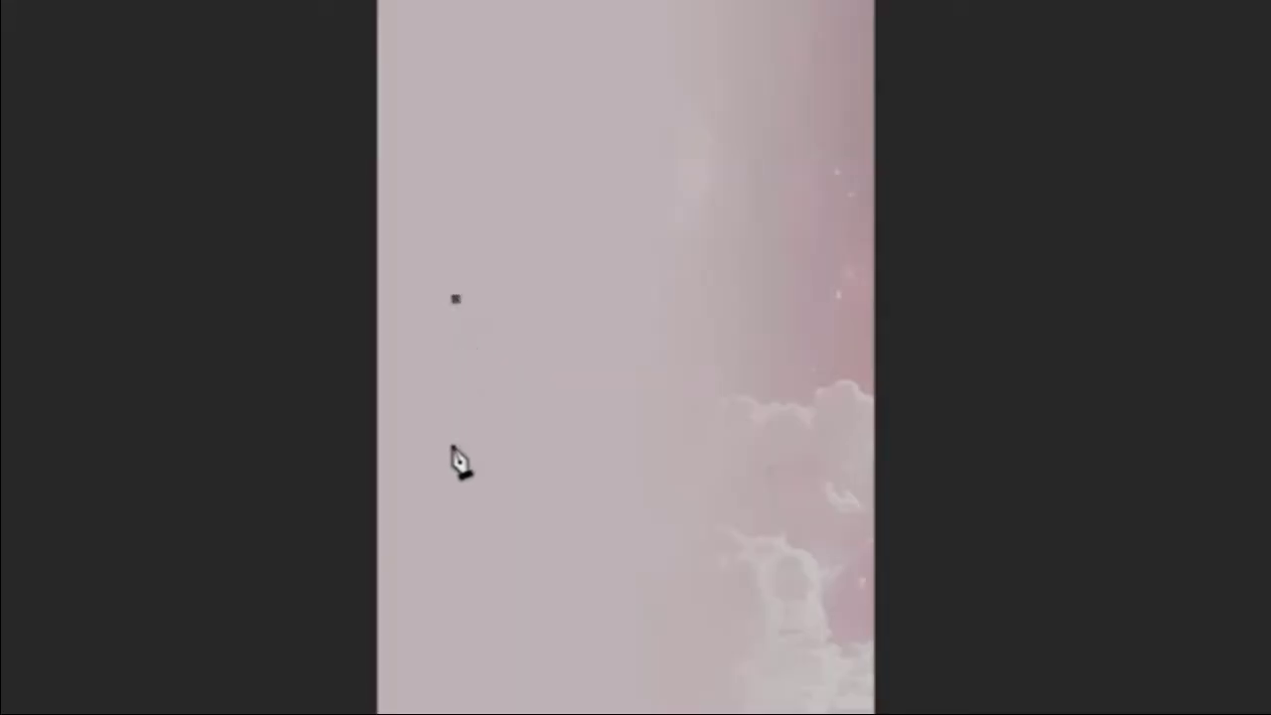
left_click(452, 446)
left_click(727, 447)
left_click(718, 298)
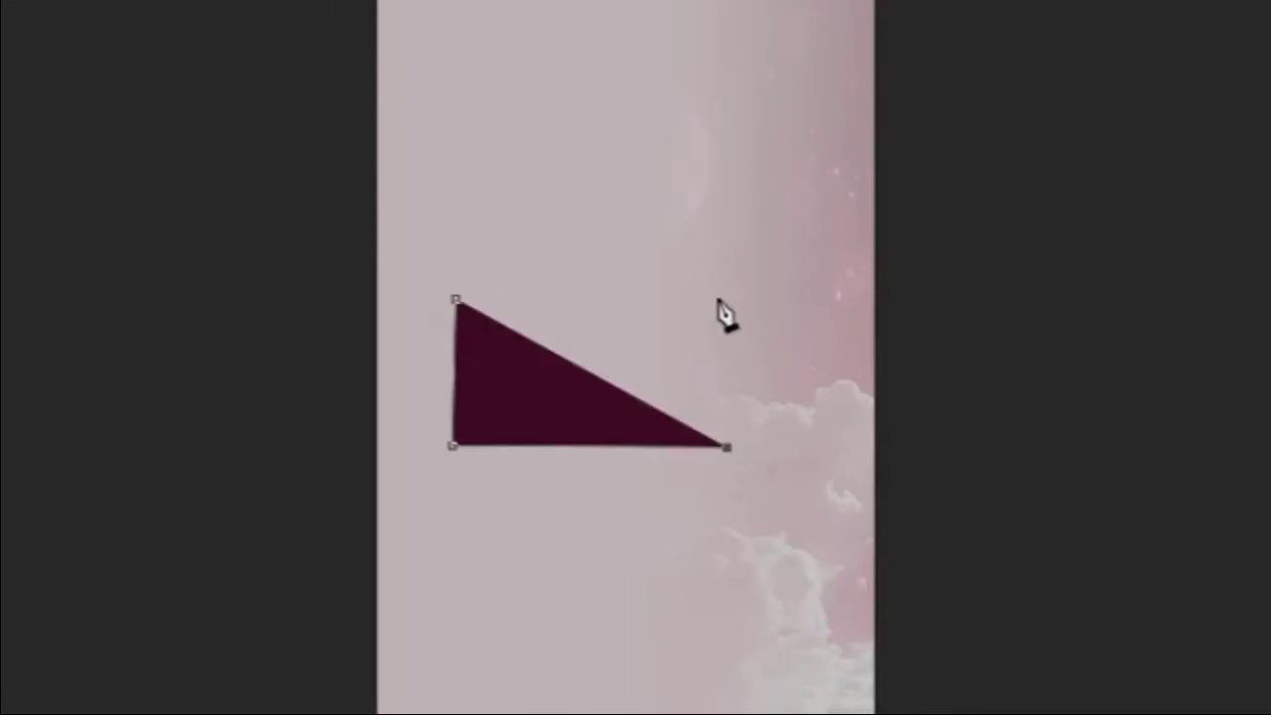
left_click(454, 300)
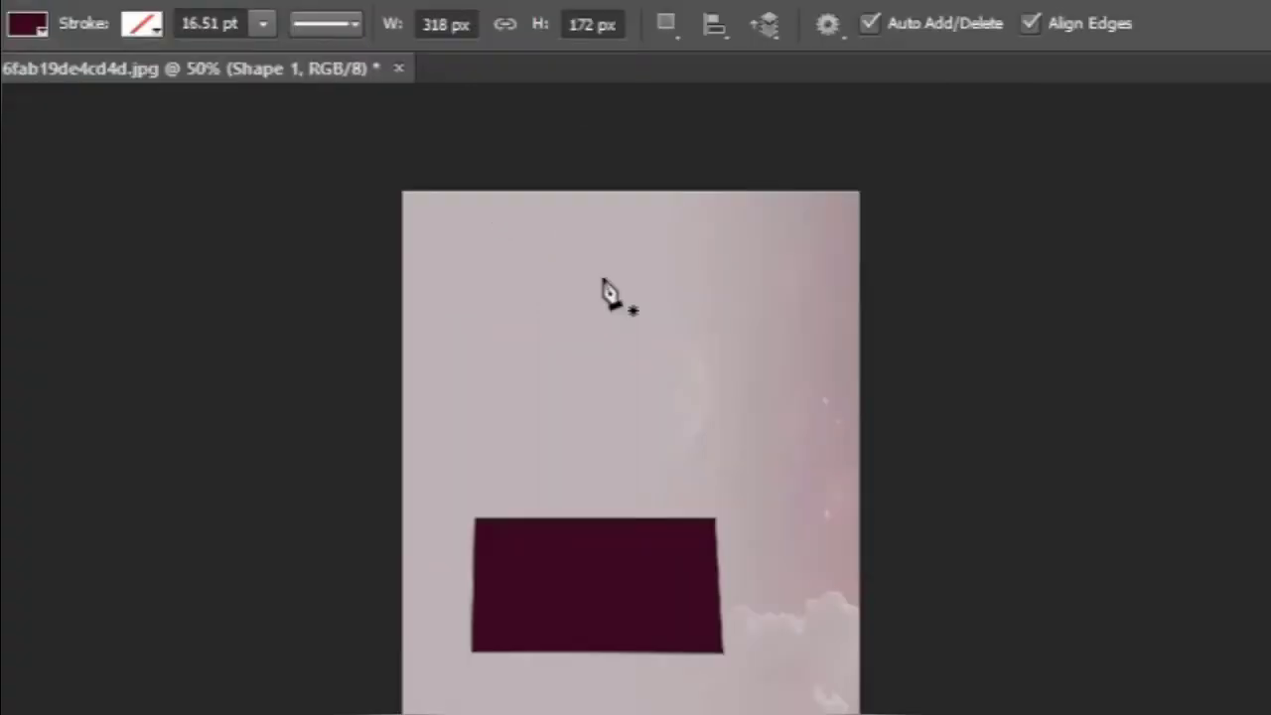
Step: Draw a closed maroon triangle about 146 px tall above the four-sided shape with the Pen tool
left_click(602, 279)
left_click(528, 394)
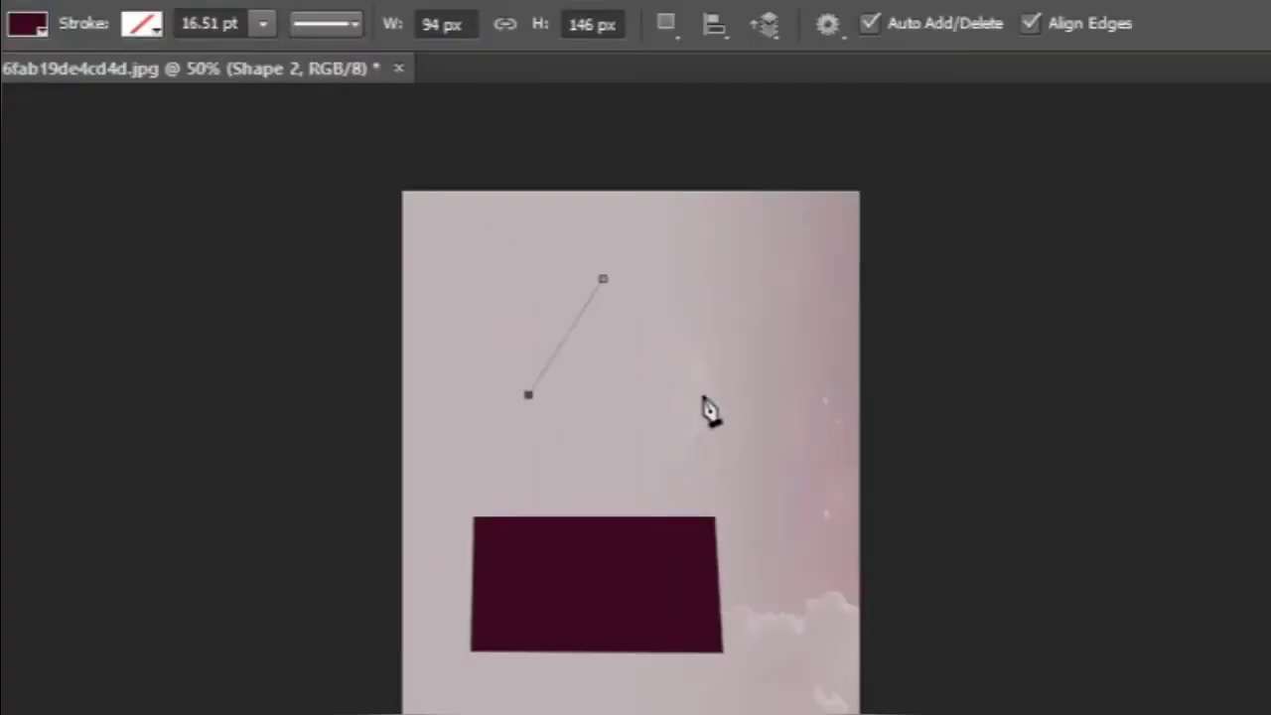
left_click(709, 391)
left_click(603, 279)
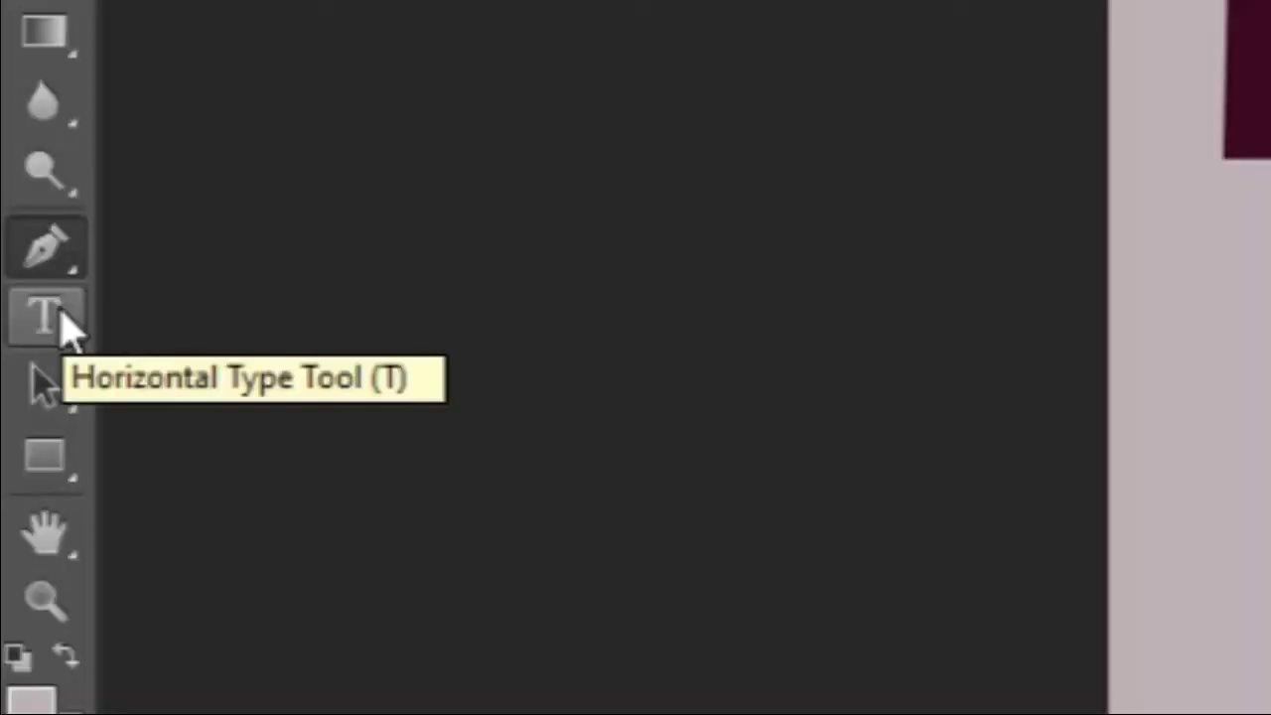
Step: Create a horizontal text box spanning the picture's full width below the four-sided shape
left_click(64, 322)
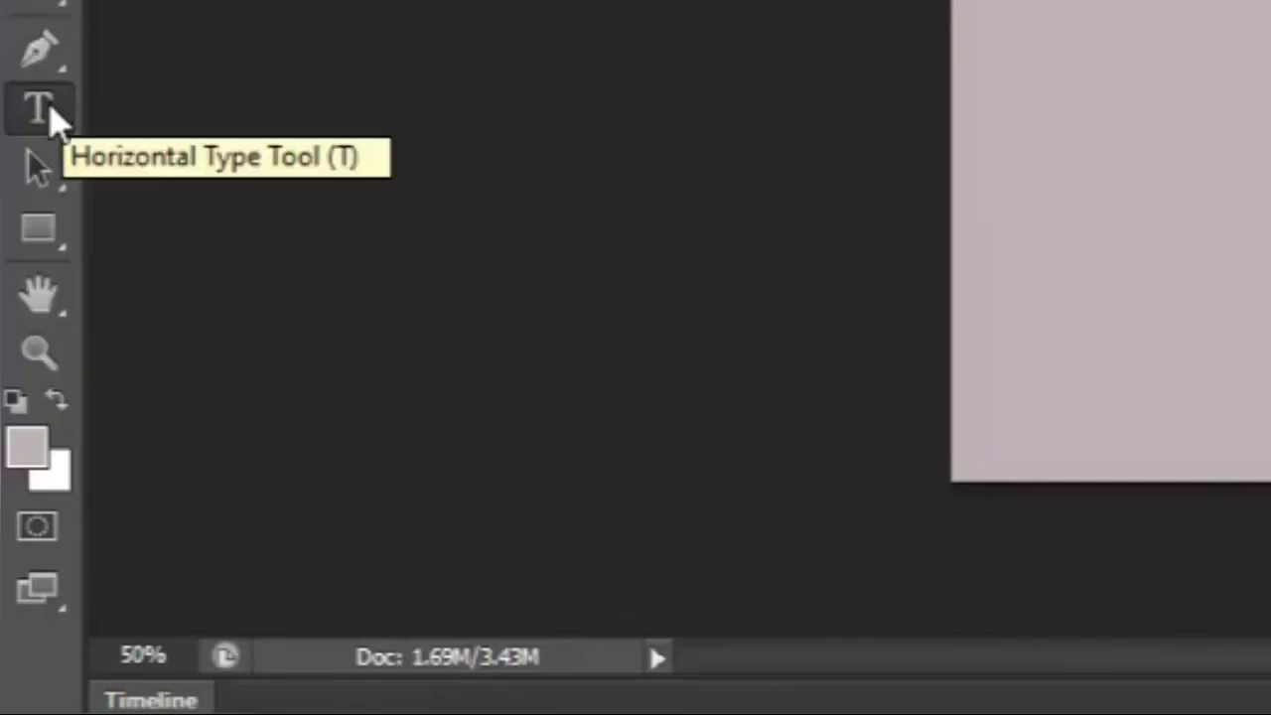
right_click(52, 113)
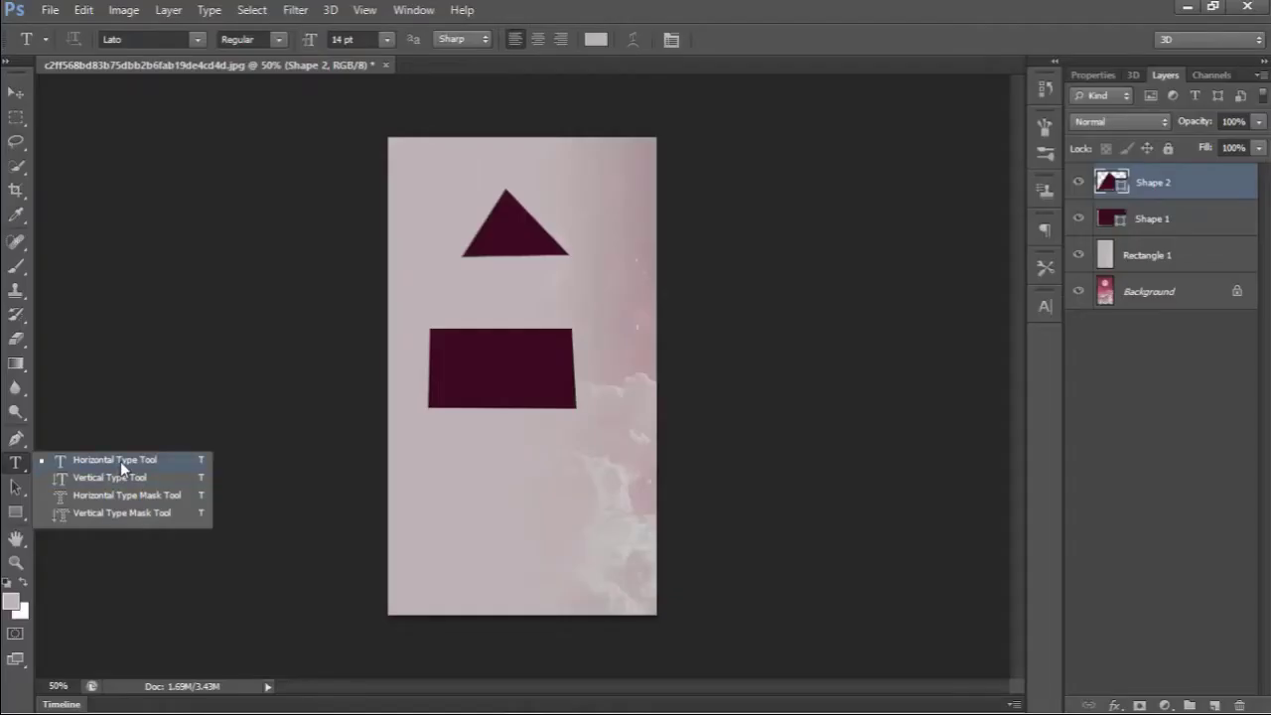
left_click(120, 461)
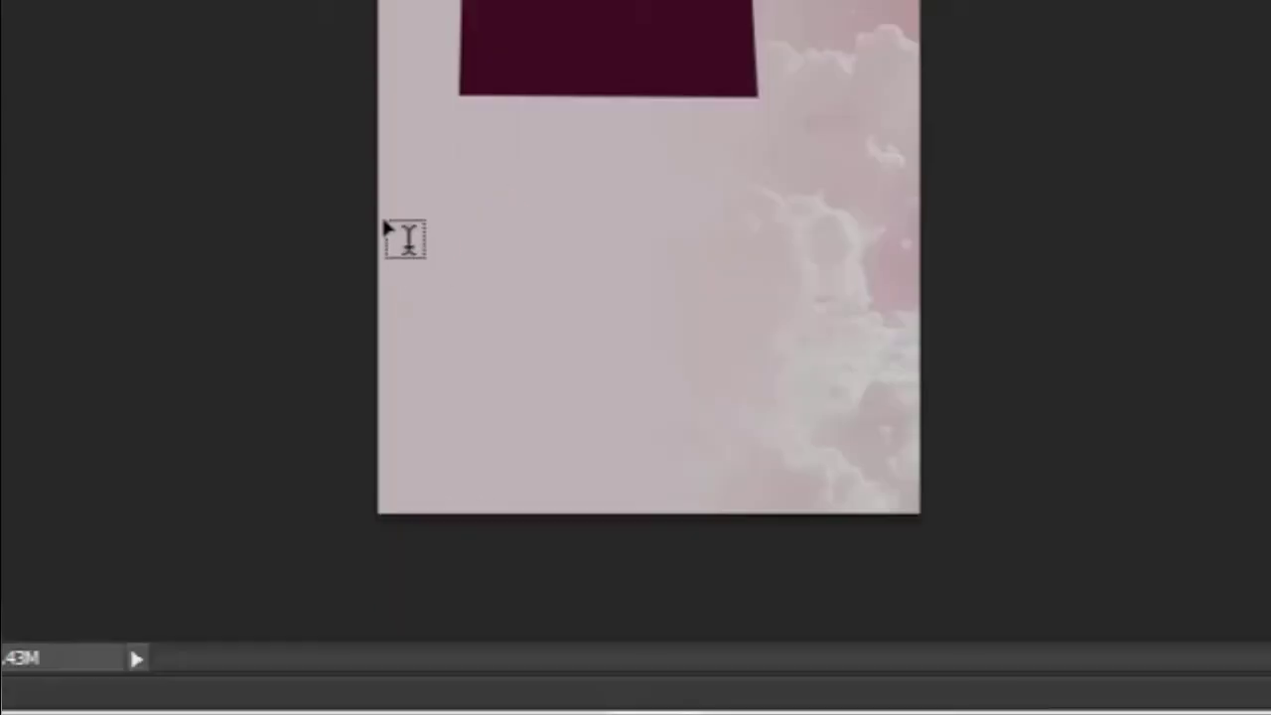
left_click_drag(389, 217, 923, 411)
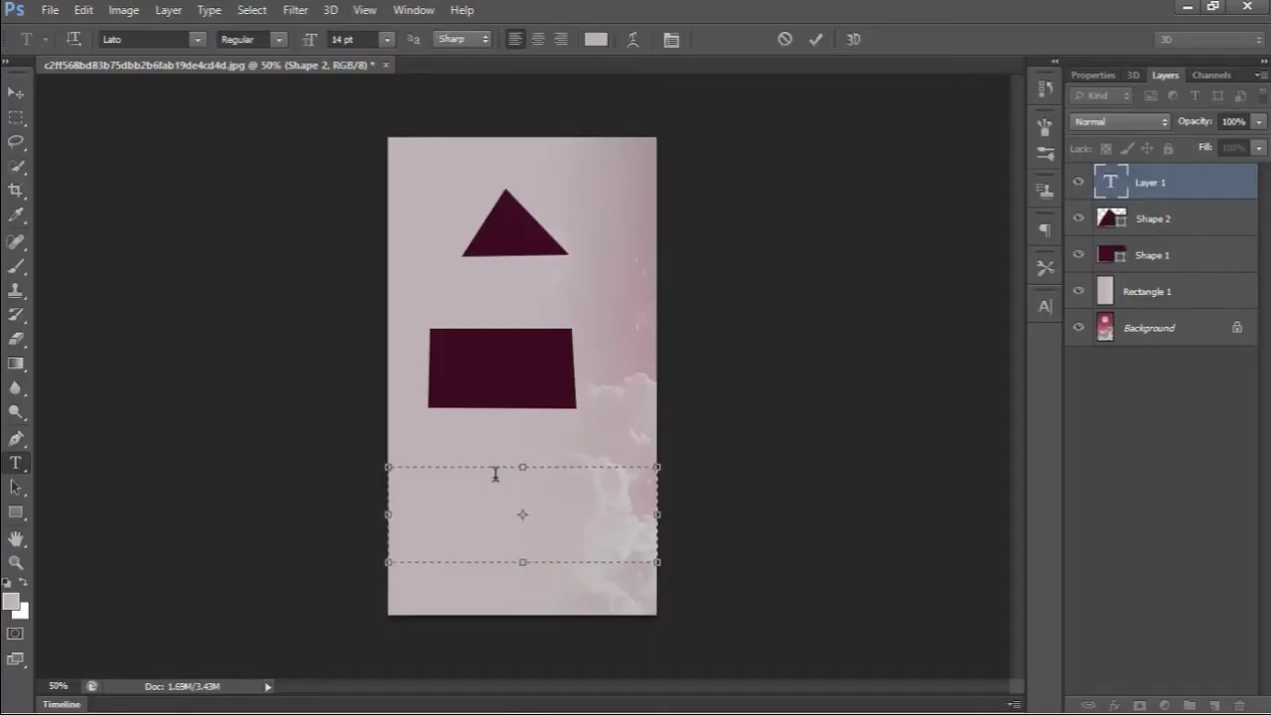
Step: Set the text size to 60 pt and try centre and right alignment for the empty text box
left_click(198, 39)
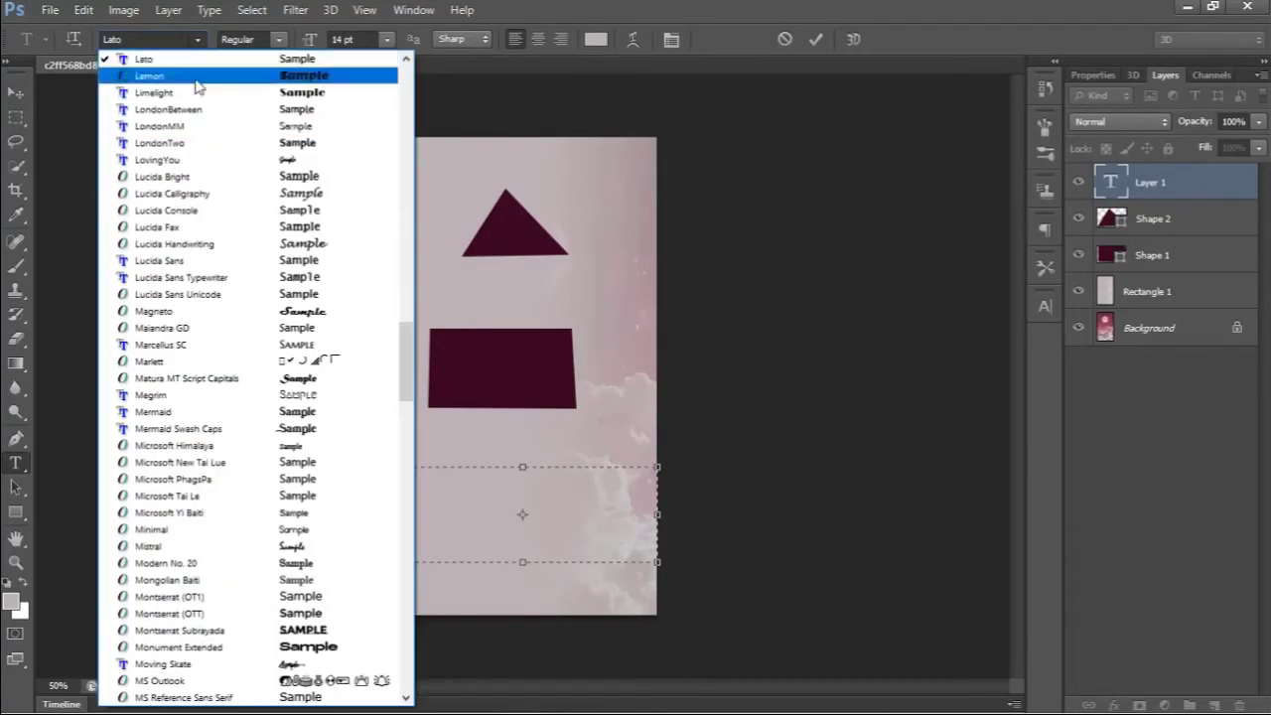
left_click(300, 38)
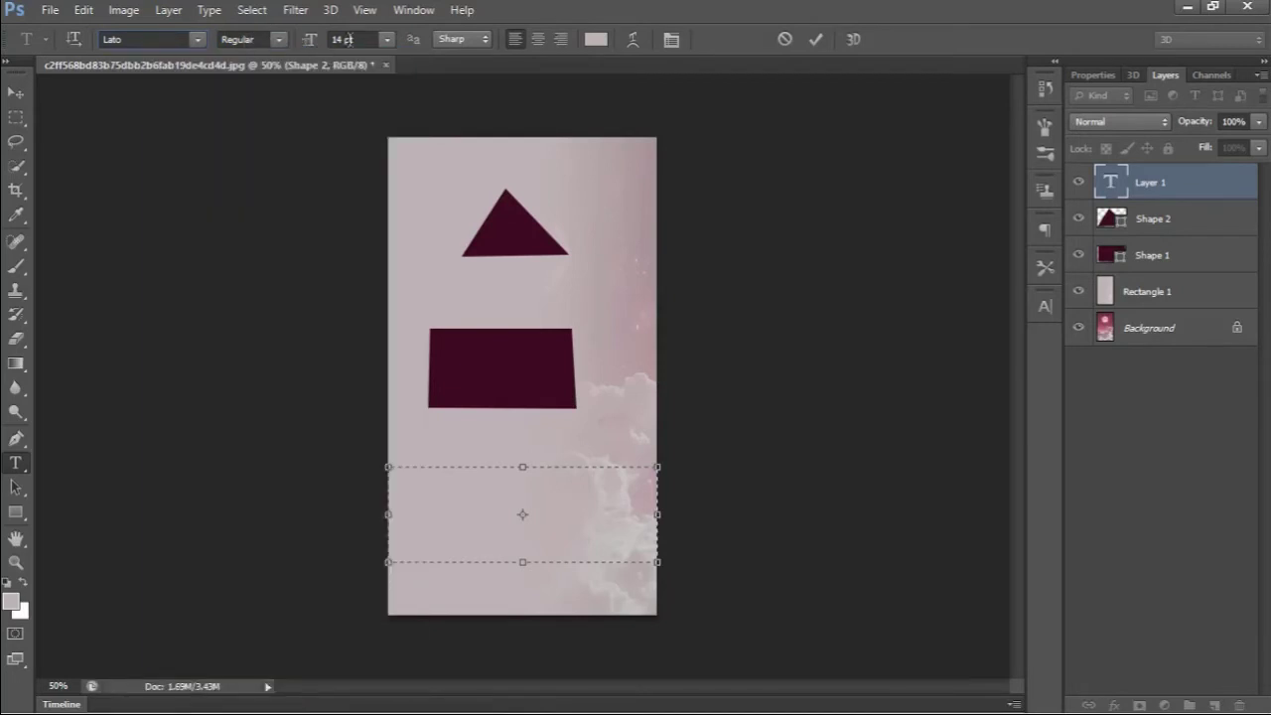
left_click(386, 41)
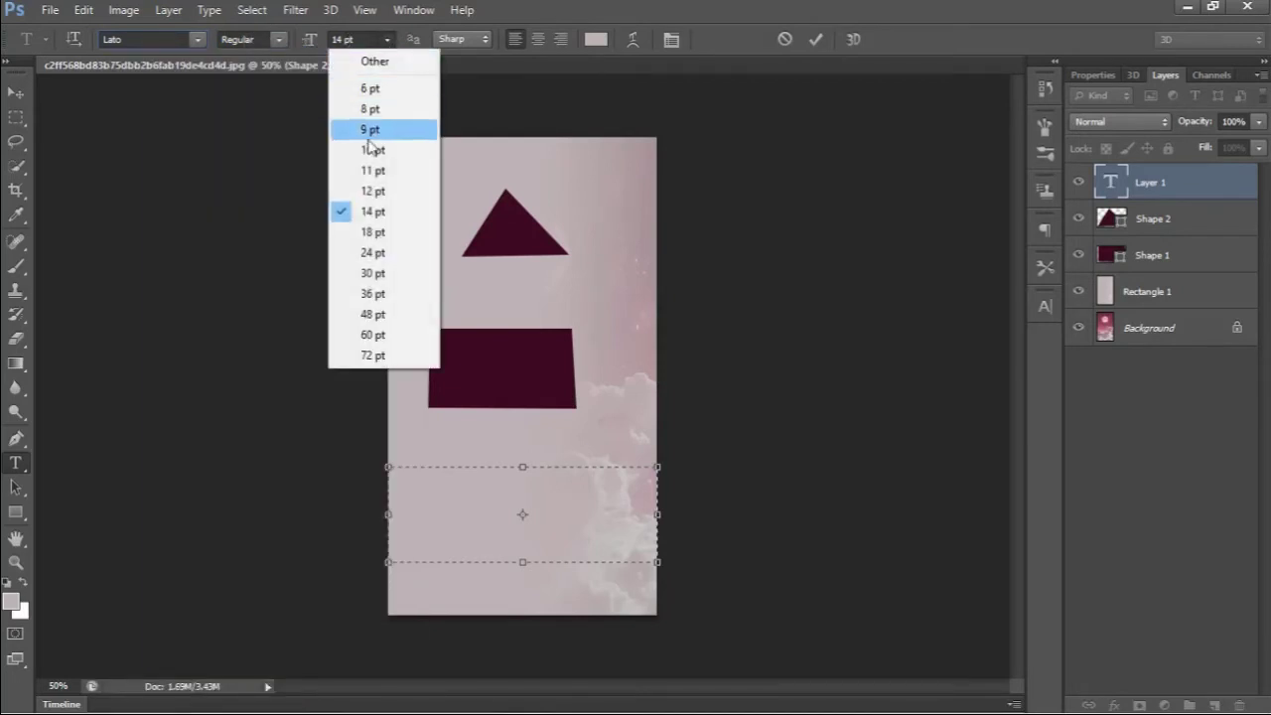
left_click(373, 336)
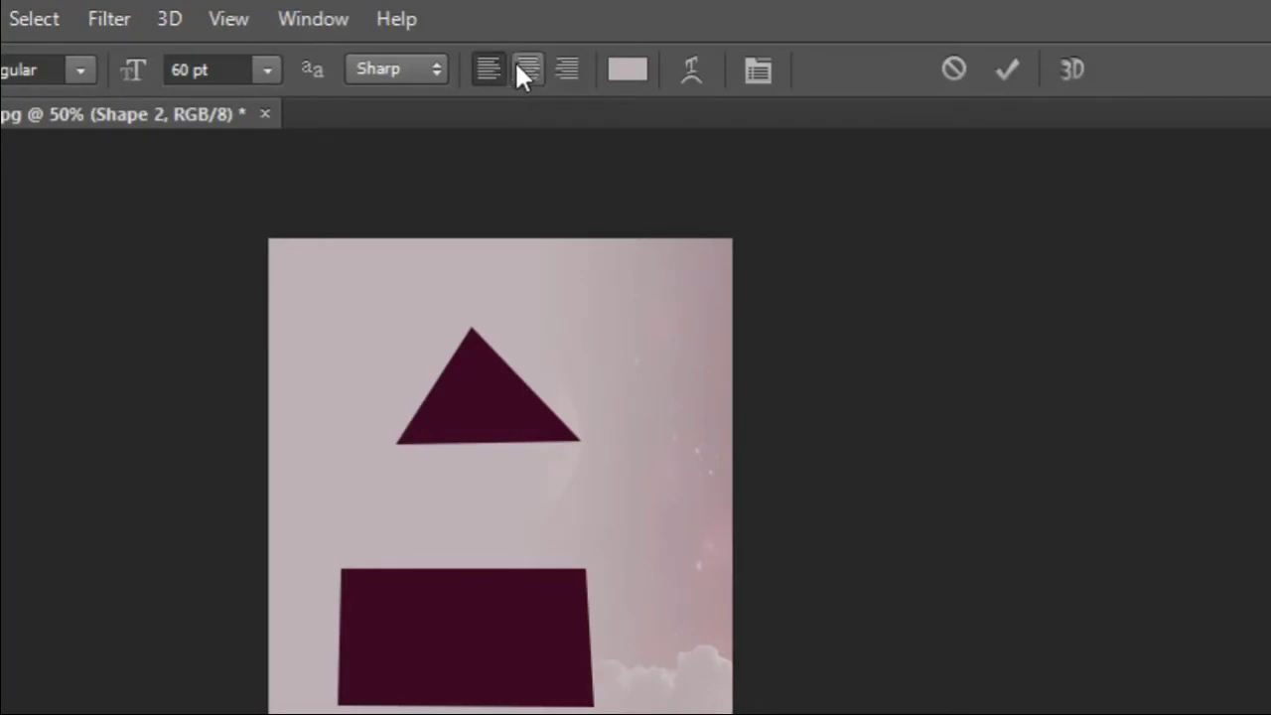
left_click(524, 72)
left_click(569, 67)
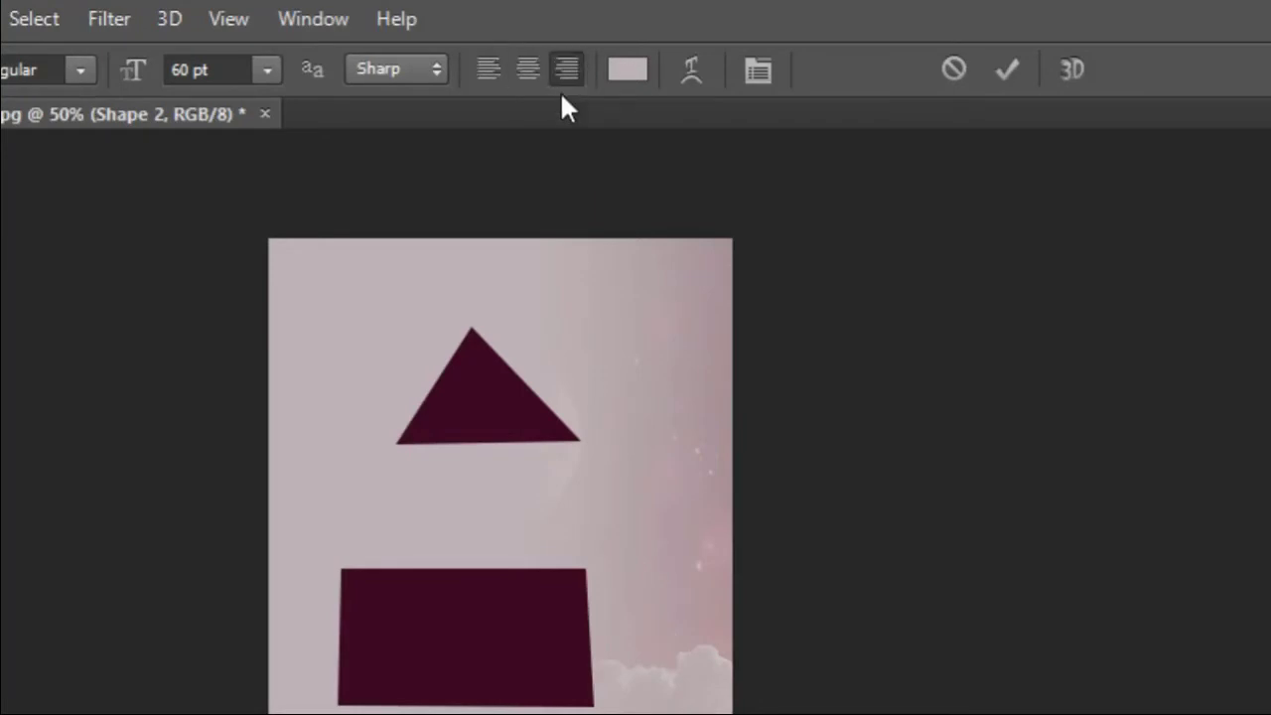
Step: Set the text colour to pure blue (0000ff) and the text alignment to centre
left_click(632, 80)
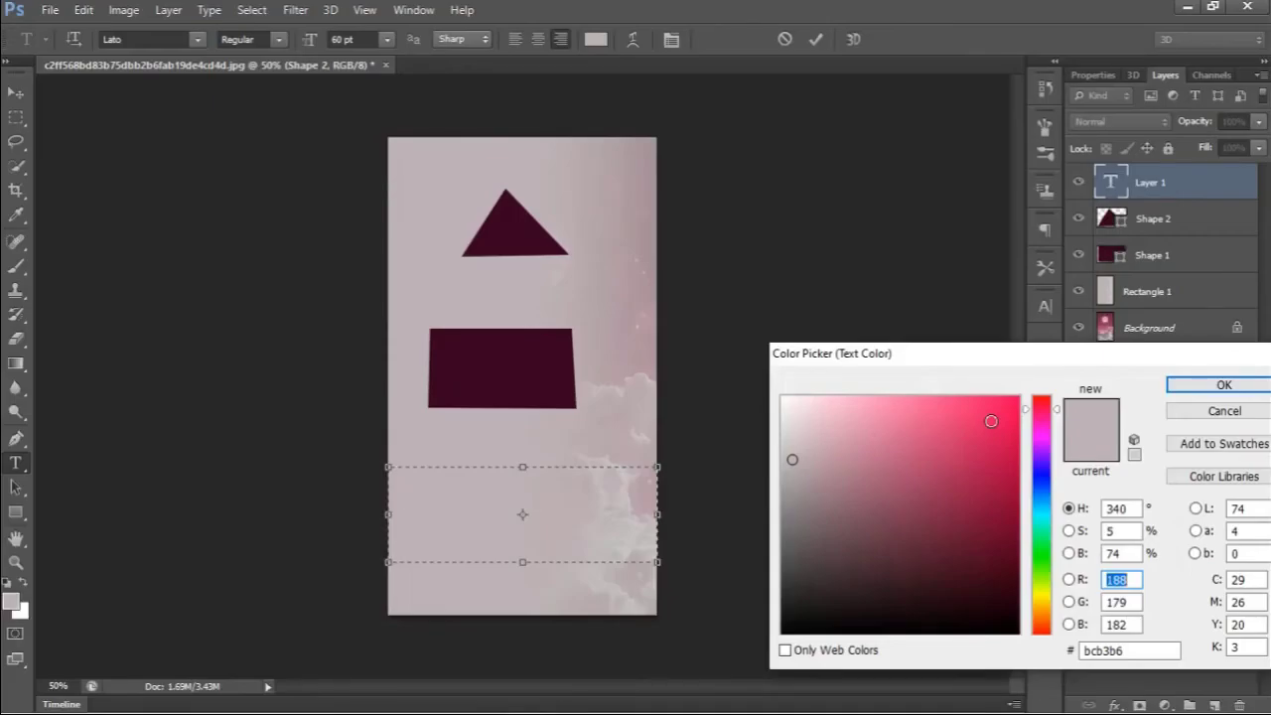
mouse_move(1003, 426)
left_mouse_down()
mouse_move(1022, 411)
mouse_move(1027, 375)
mouse_move(1041, 411)
mouse_move(1048, 596)
mouse_move(1054, 476)
left_mouse_up()
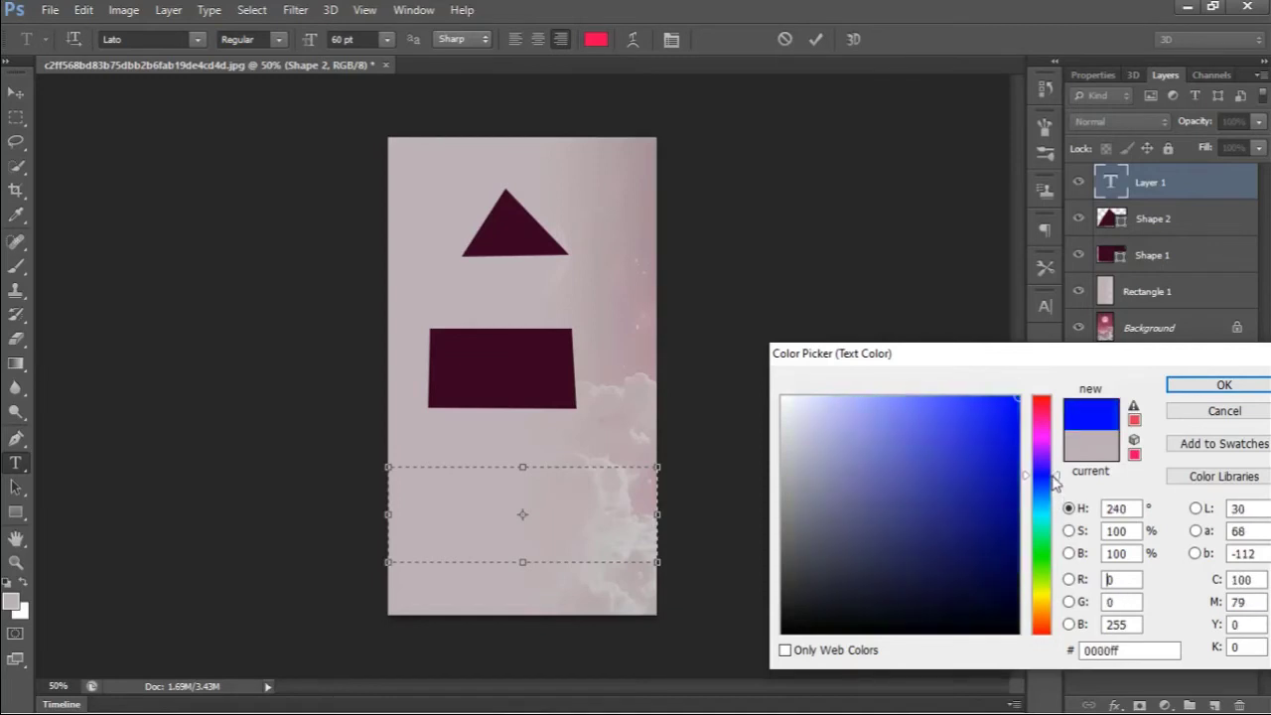
mouse_move(1004, 407)
left_mouse_down()
mouse_move(850, 385)
mouse_move(1021, 557)
mouse_move(968, 489)
mouse_move(887, 446)
mouse_move(871, 397)
left_mouse_up()
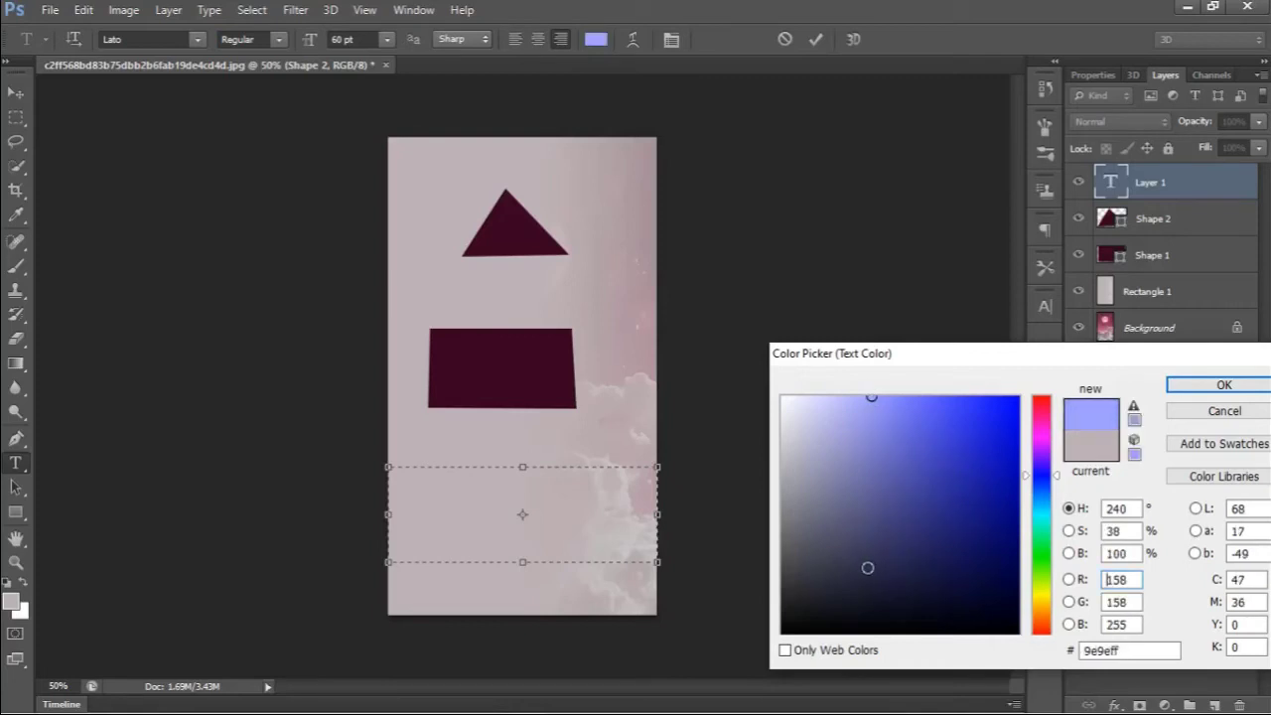
mouse_move(868, 568)
left_mouse_down()
mouse_move(950, 487)
mouse_move(1033, 364)
left_mouse_up()
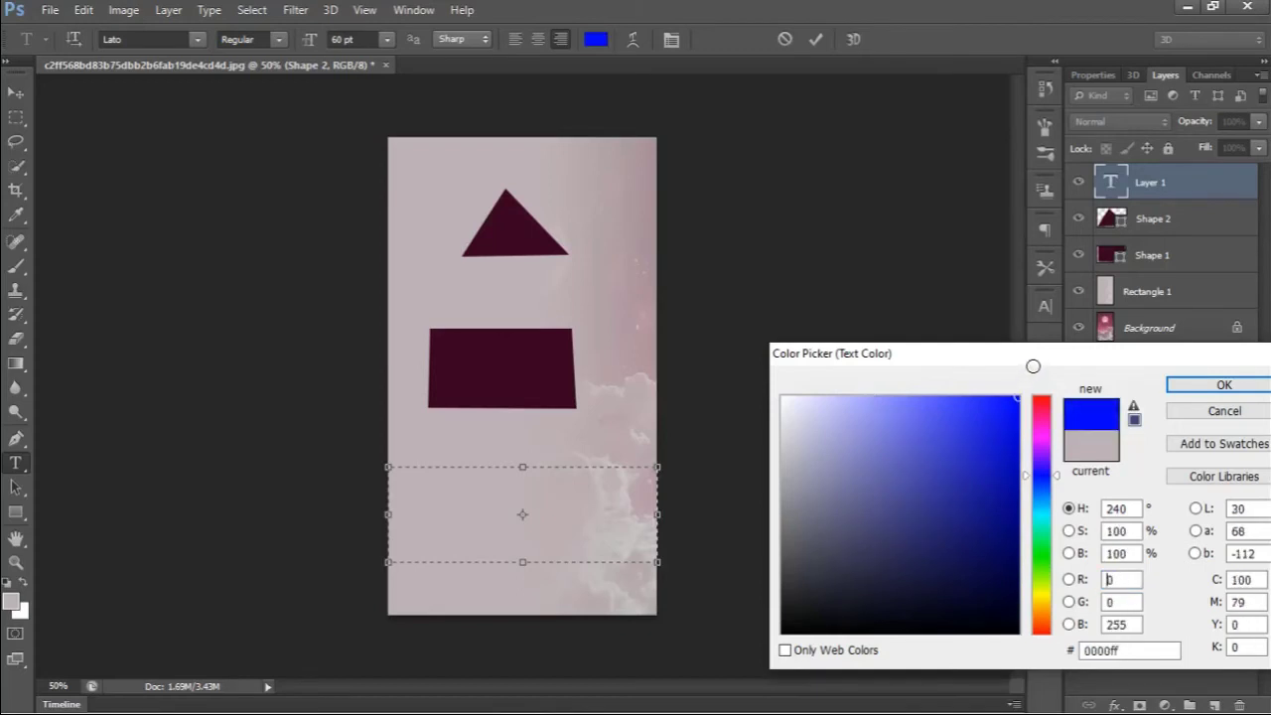
left_click(1179, 391)
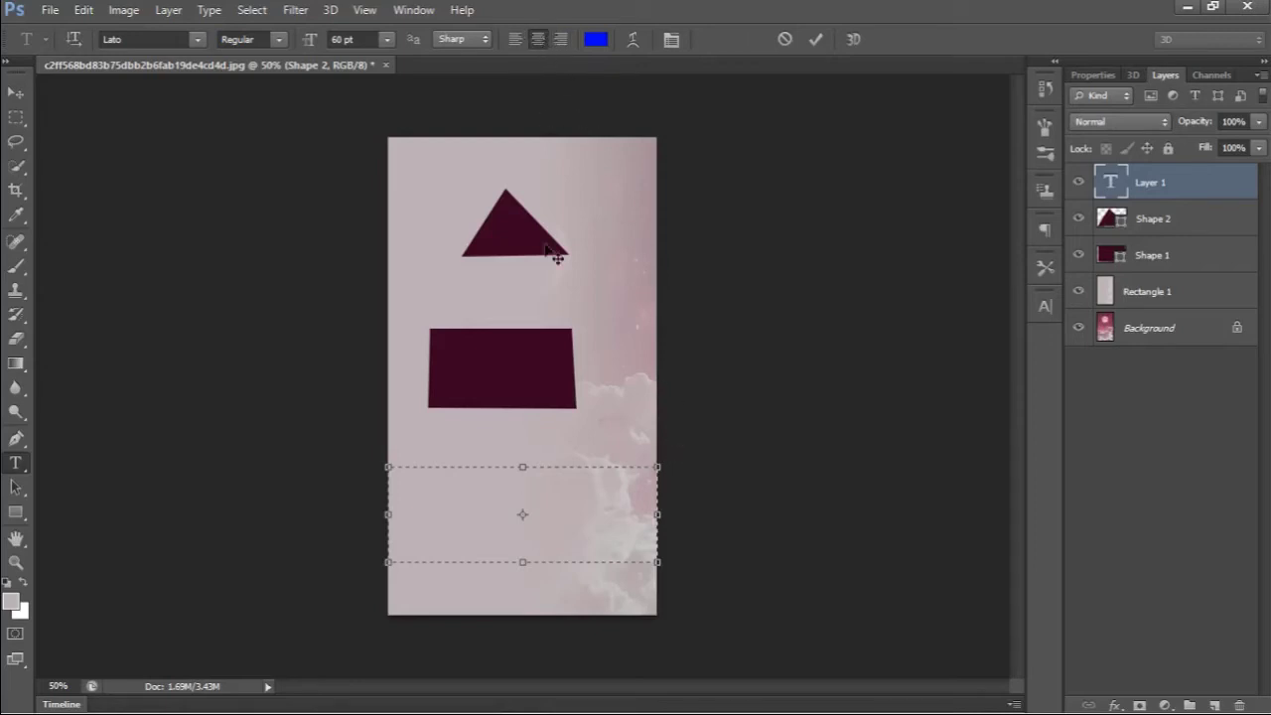
Step: Enter "multimedia" in the text box and change its font to Arial
type("multimedia")
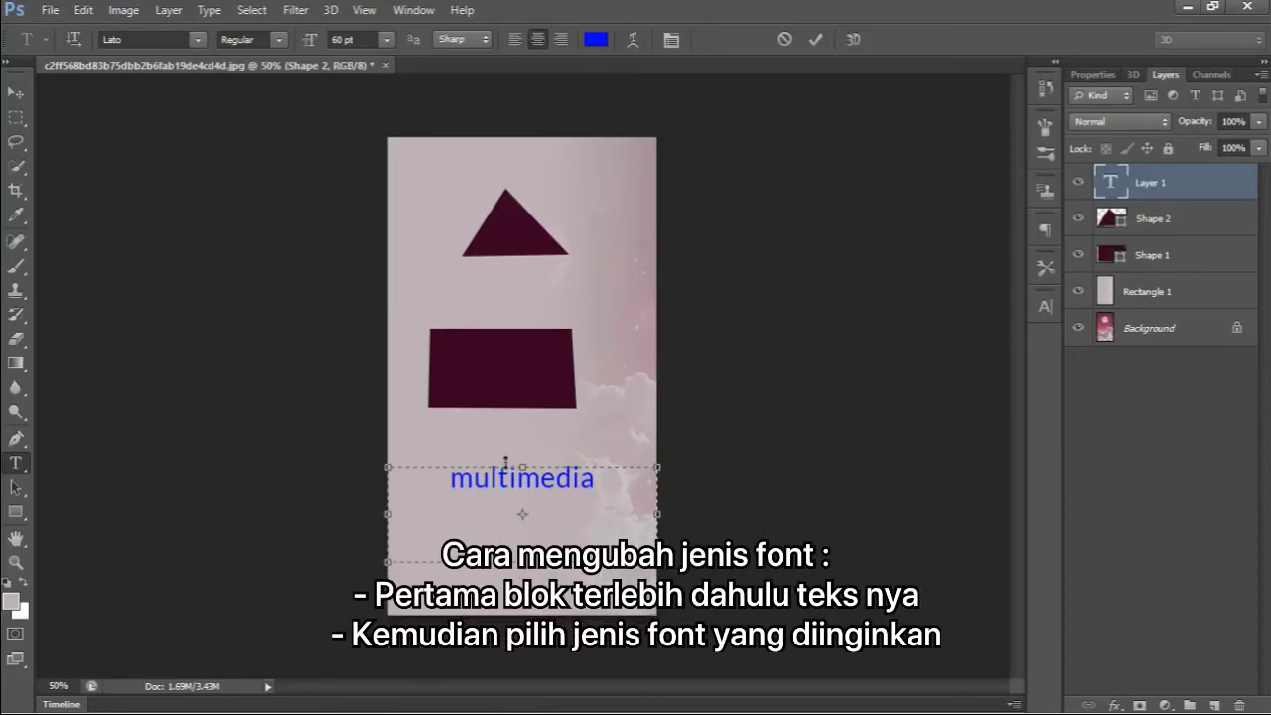
left_click_drag(614, 483, 444, 482)
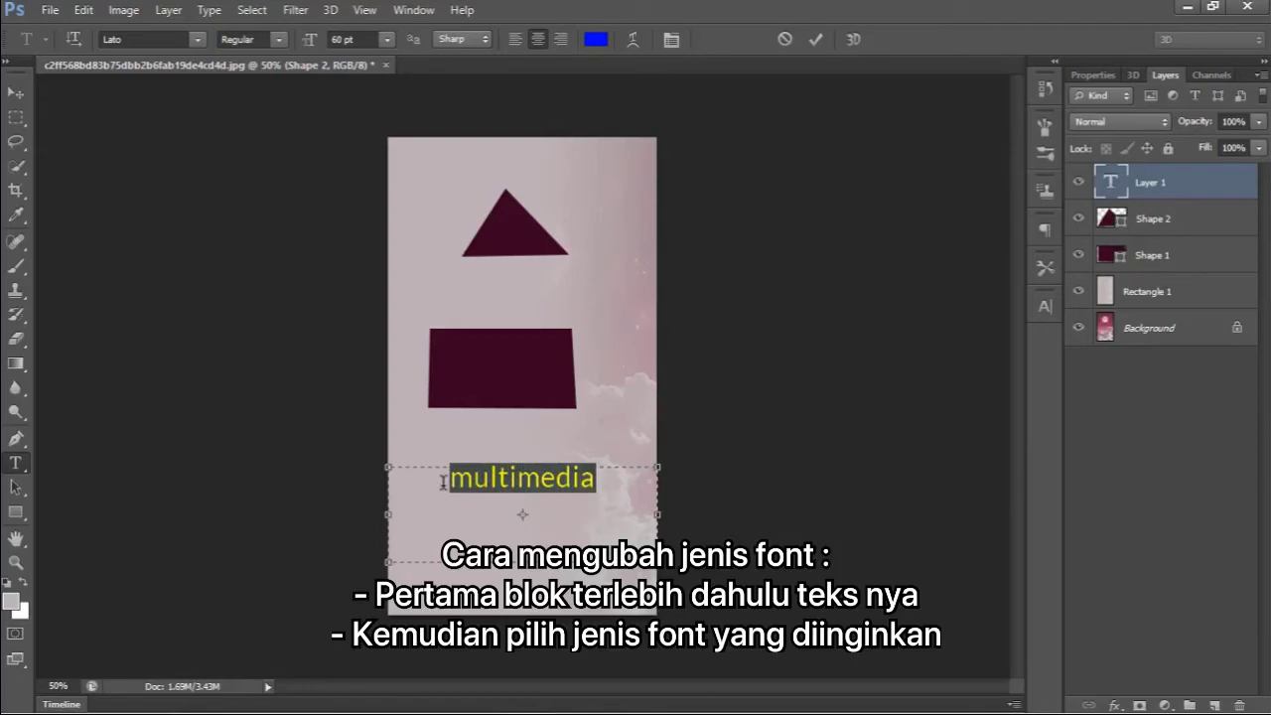
left_click(199, 39)
left_click_drag(403, 338, 405, 62)
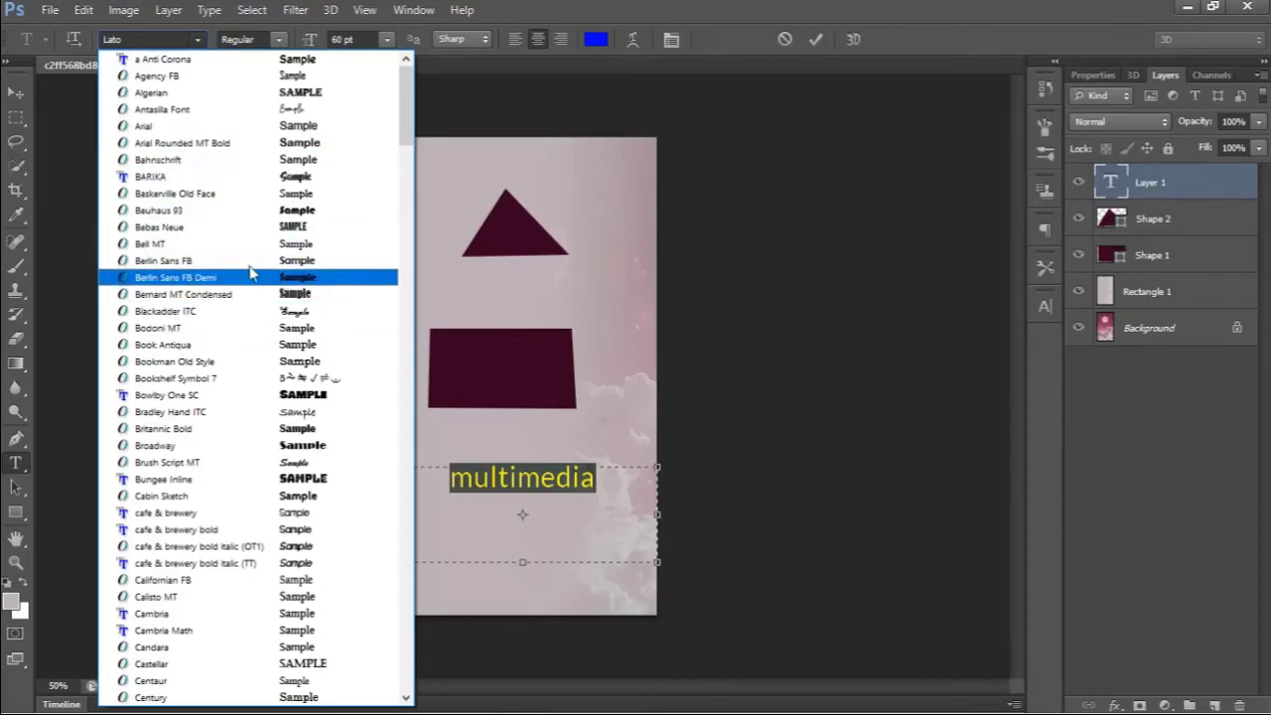
left_click(283, 129)
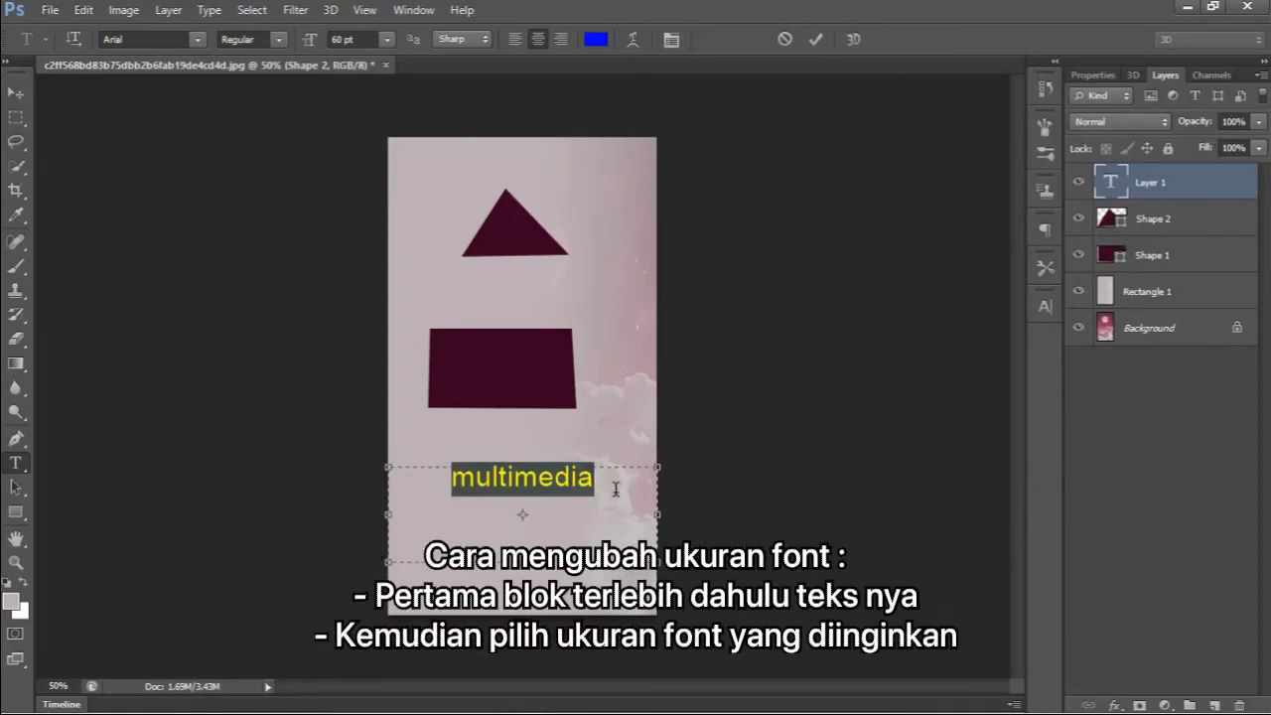
Step: Set the size of the word "multimedia" to 48 pt and commit the text edit
left_click(617, 489)
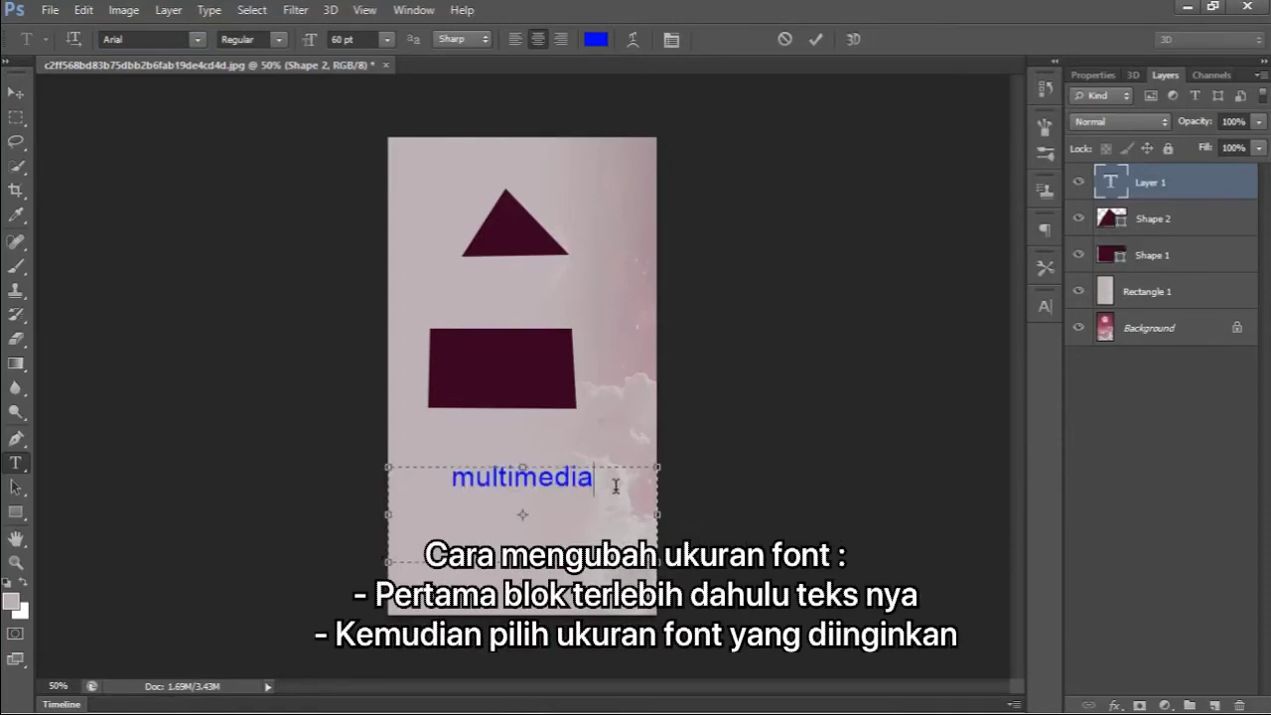
left_click_drag(594, 478, 420, 446)
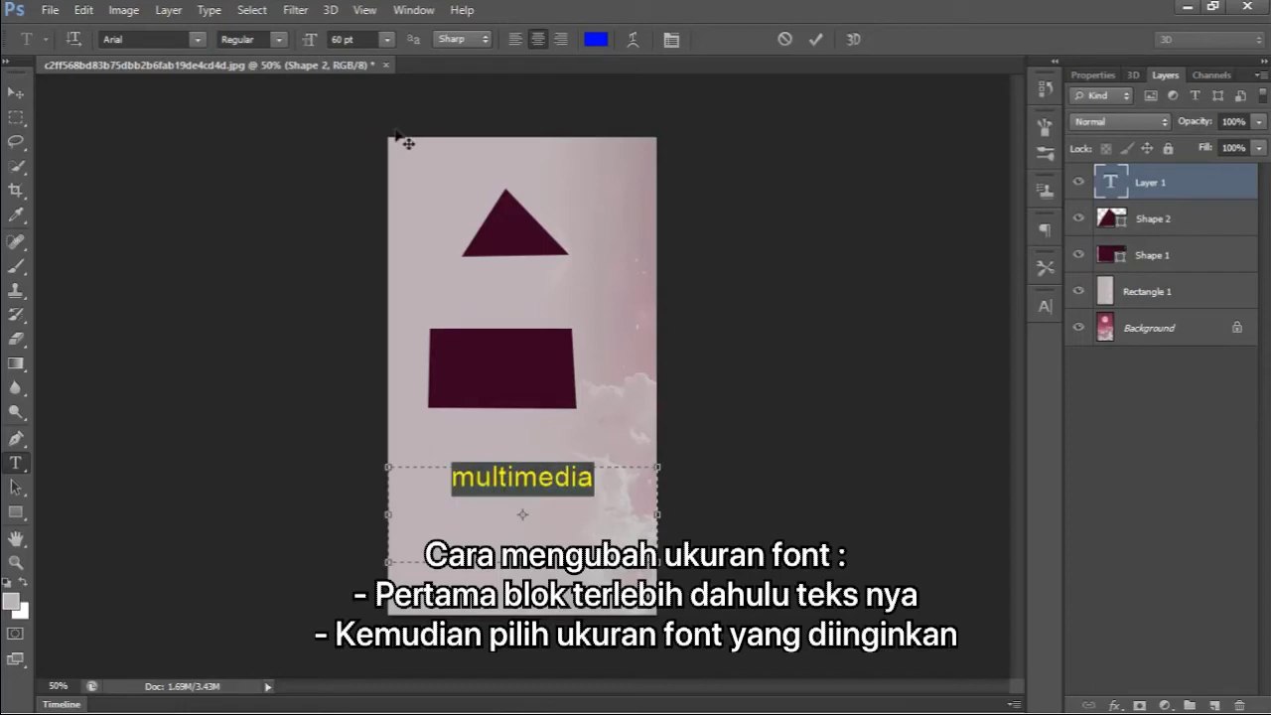
left_click(384, 41)
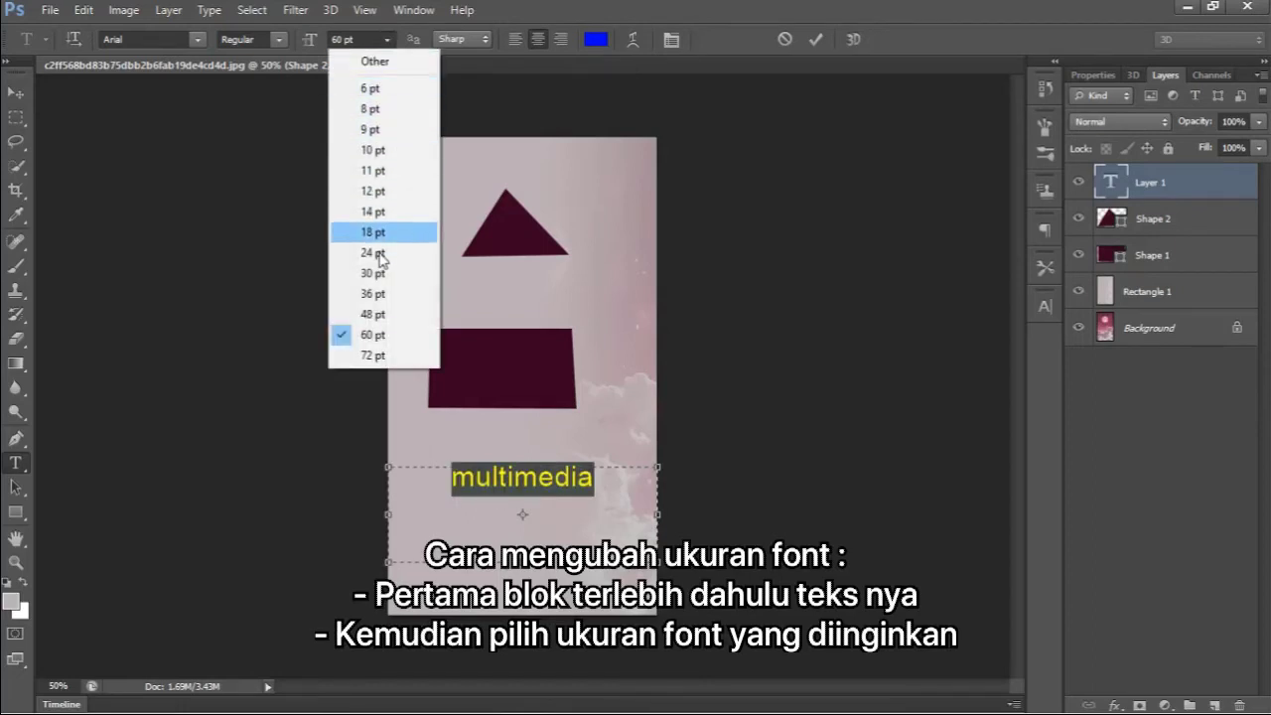
left_click(381, 315)
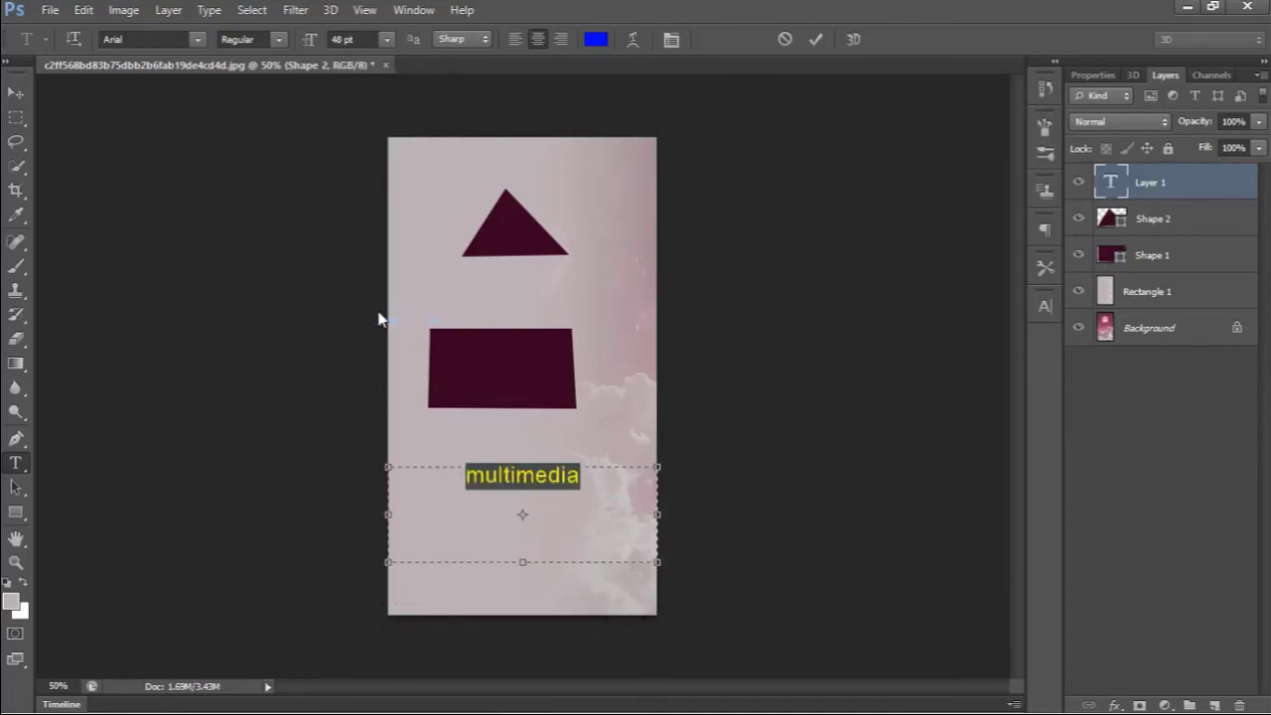
left_click(596, 481)
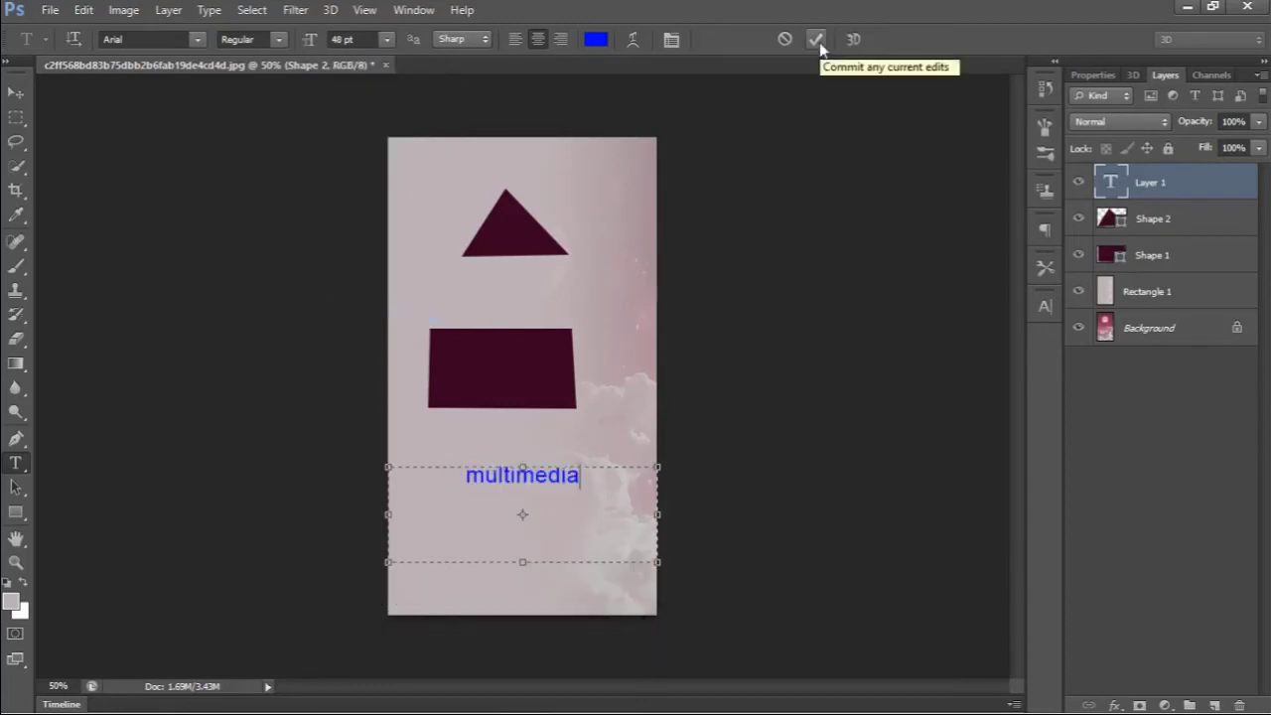
left_click(817, 40)
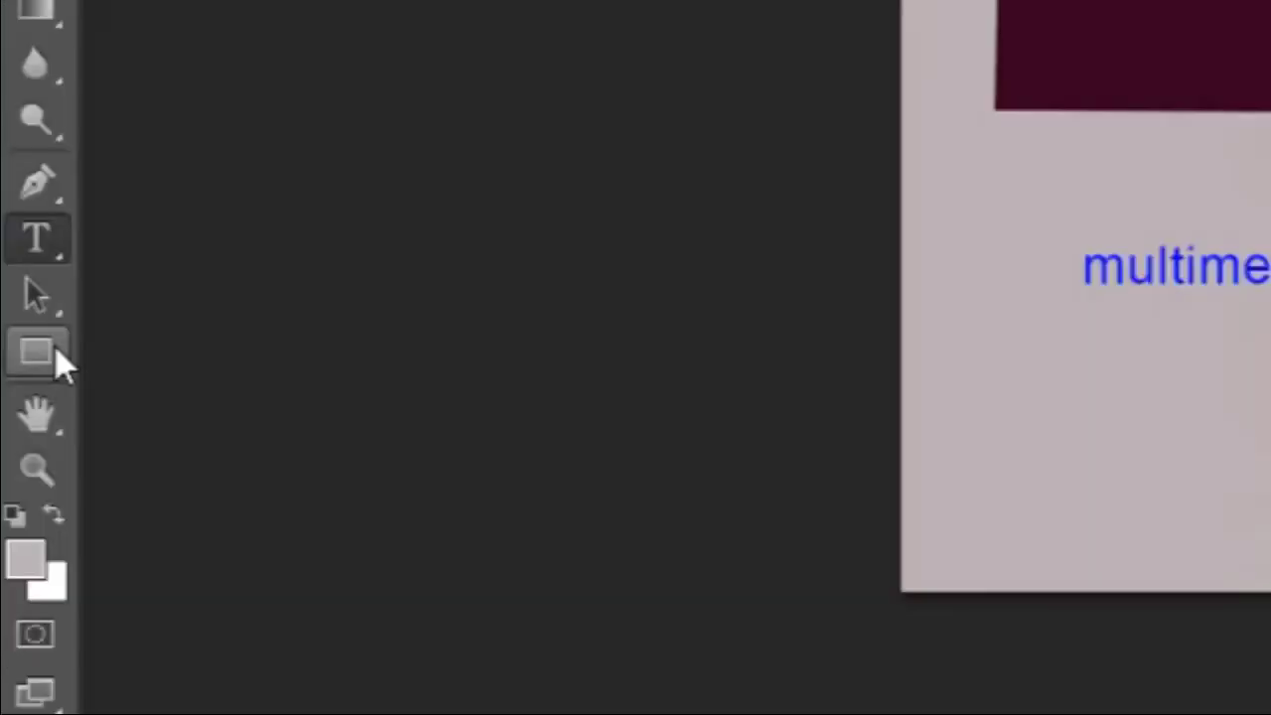
Step: Draw an ellipse of about 332 × 338 px over the word "multimedia", below the dark rectangle
left_click(37, 353)
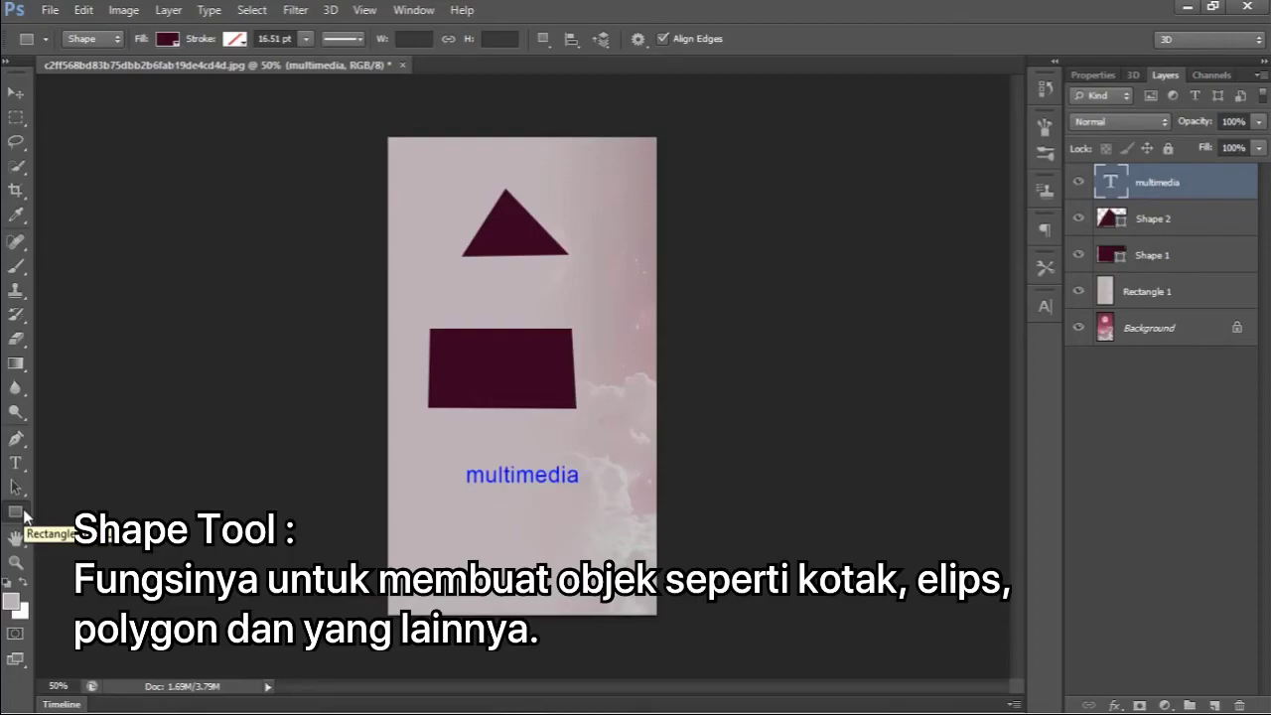
left_click(25, 516)
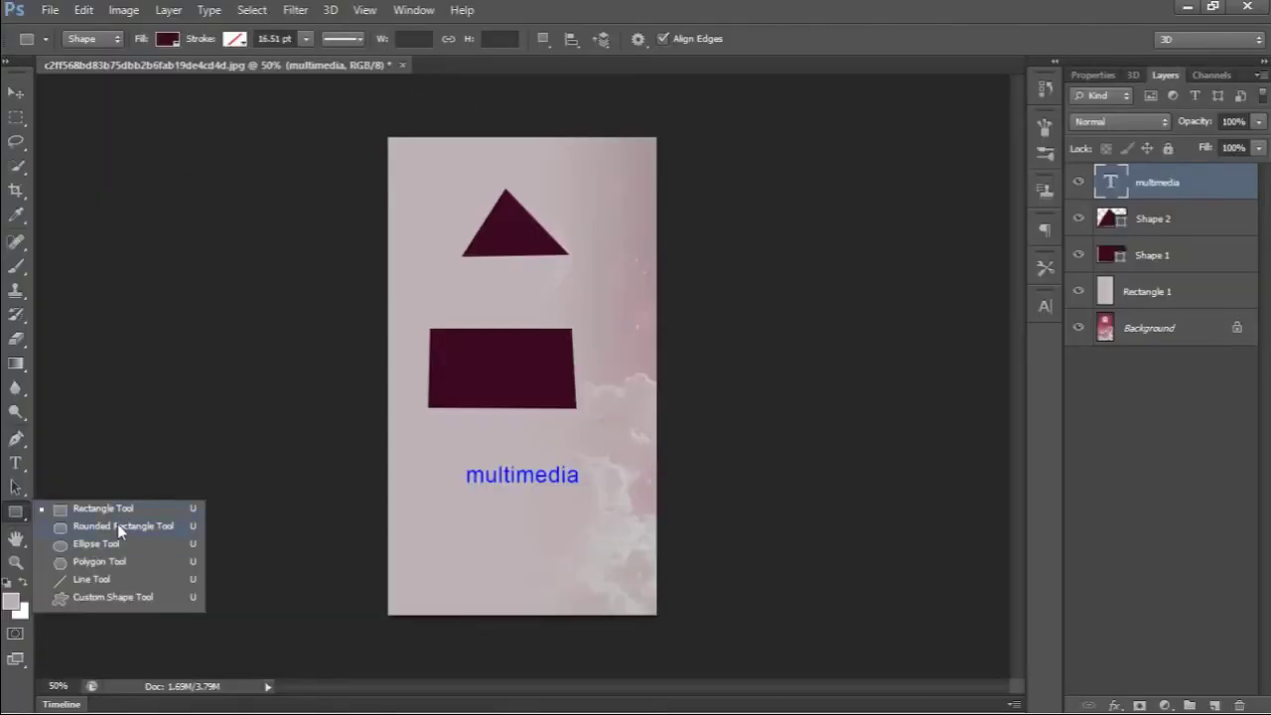
left_click(119, 541)
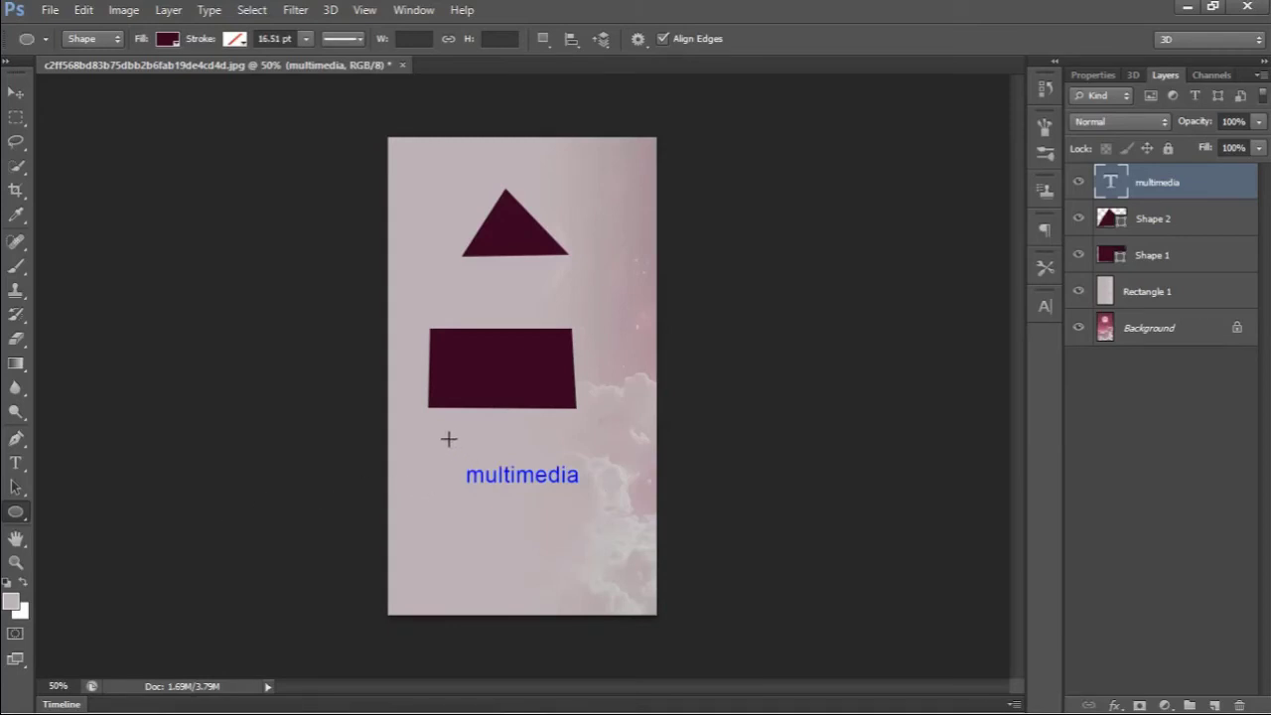
left_click_drag(448, 438, 601, 595)
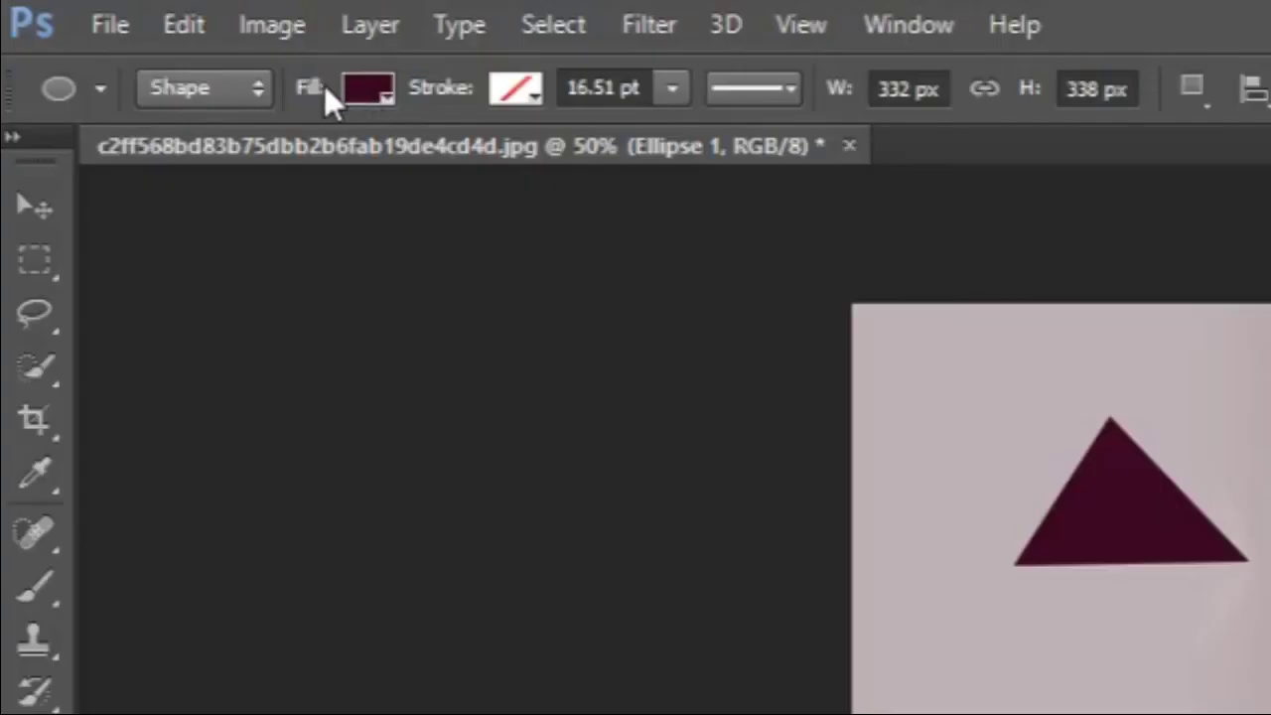
Step: Try a pale yellow, a medium blue and a custom bright blue (0092ff) fill on the ellipse
left_click(363, 91)
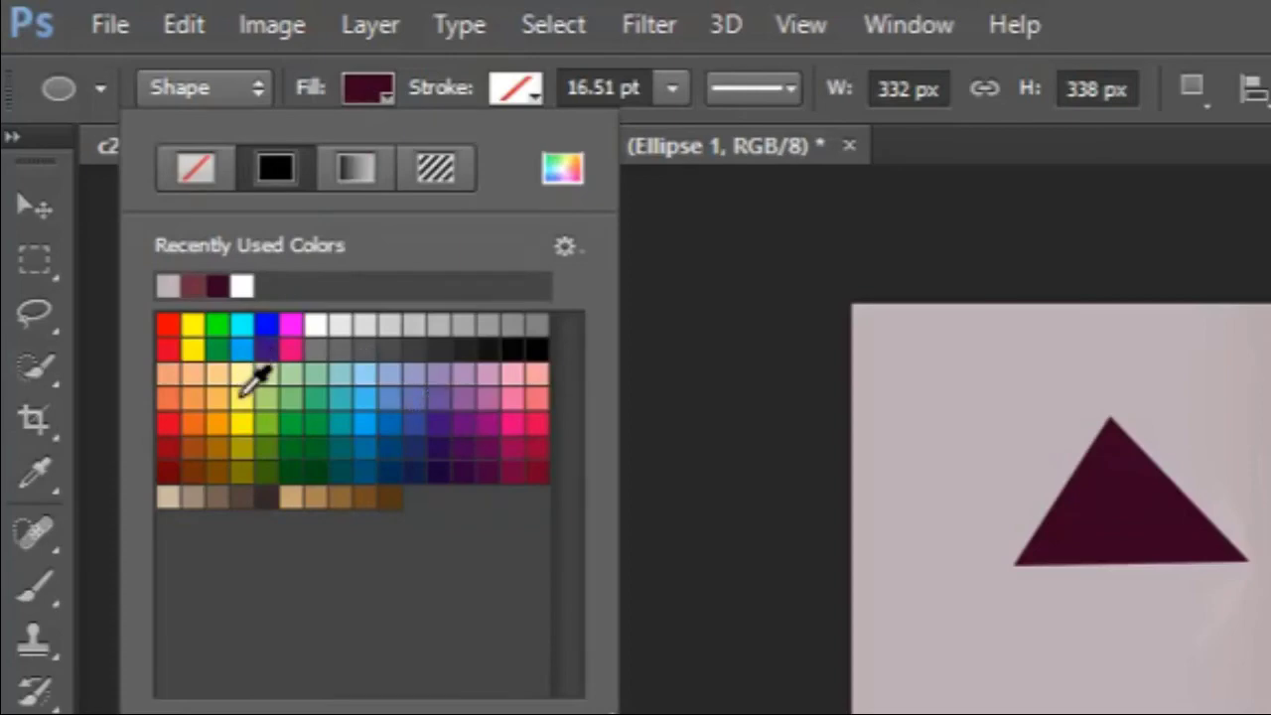
left_click(242, 395)
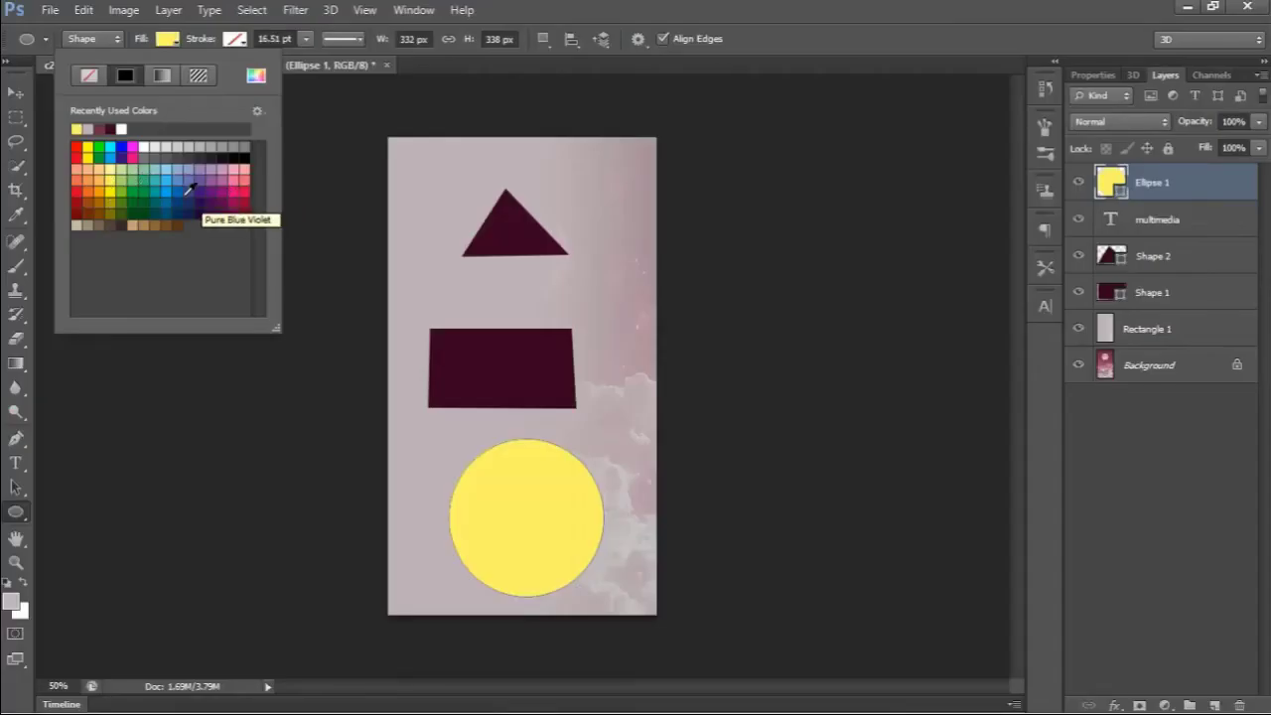
left_click(174, 189)
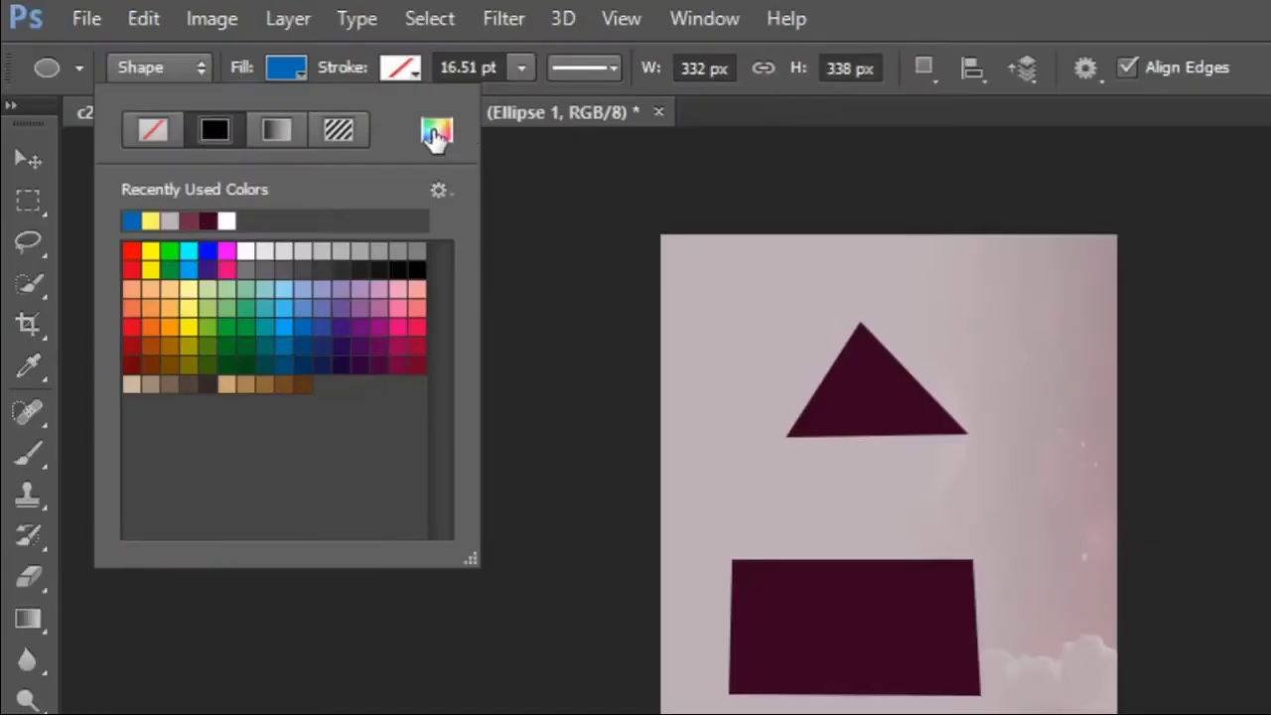
left_click(435, 136)
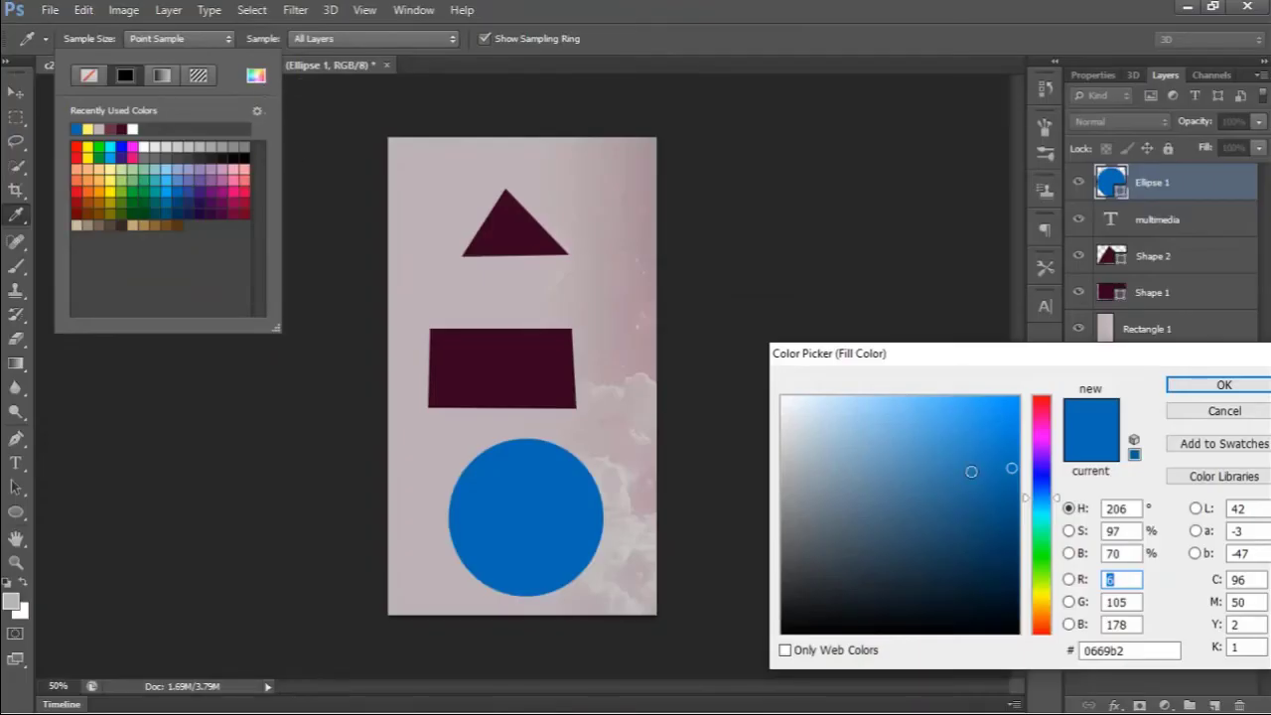
mouse_move(971, 472)
left_mouse_down()
mouse_move(931, 420)
mouse_move(897, 479)
mouse_move(902, 433)
mouse_move(805, 431)
mouse_move(808, 420)
mouse_move(817, 392)
mouse_move(1019, 306)
left_mouse_up()
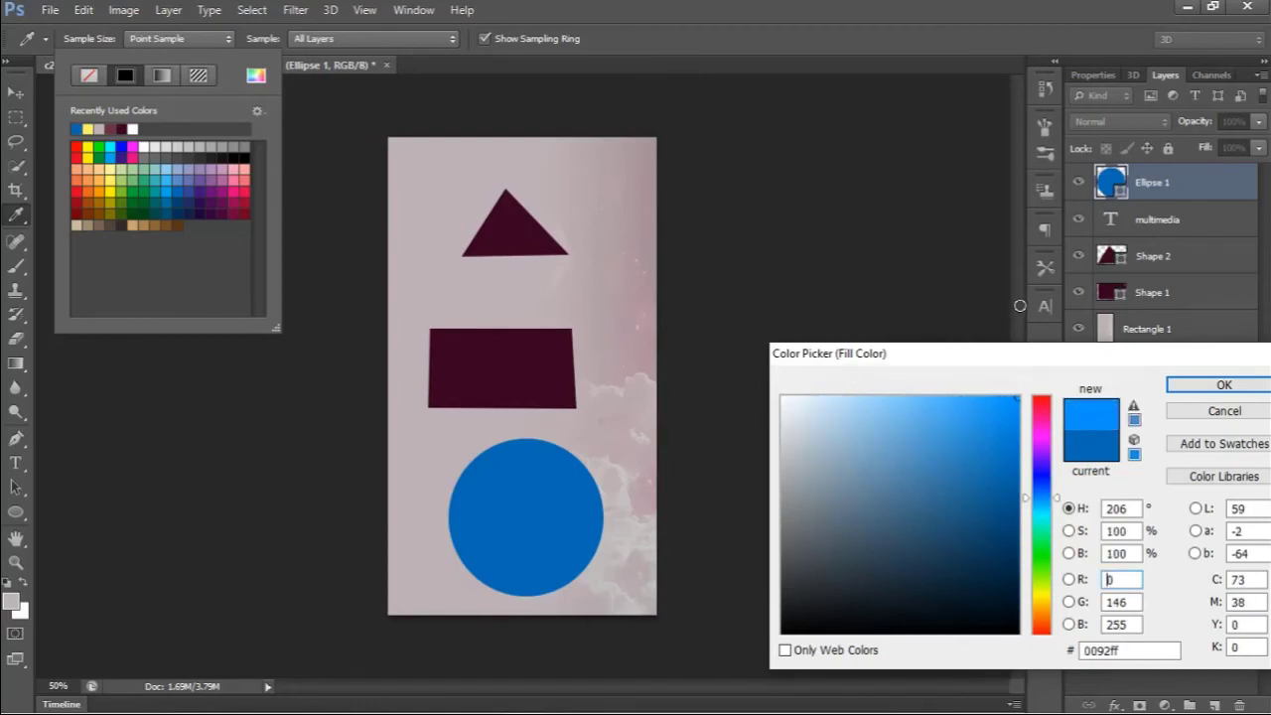
left_click(1196, 388)
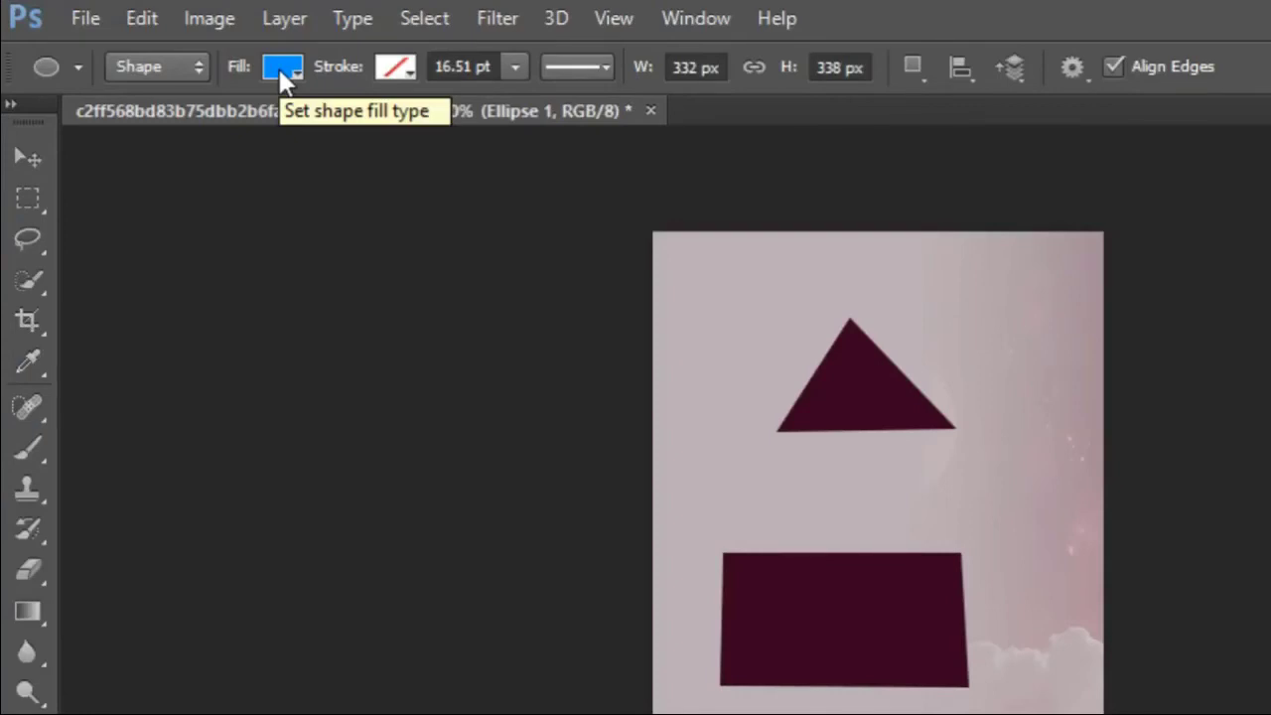
Step: Remove the ellipse's fill and give it a solid black stroke
left_click(279, 70)
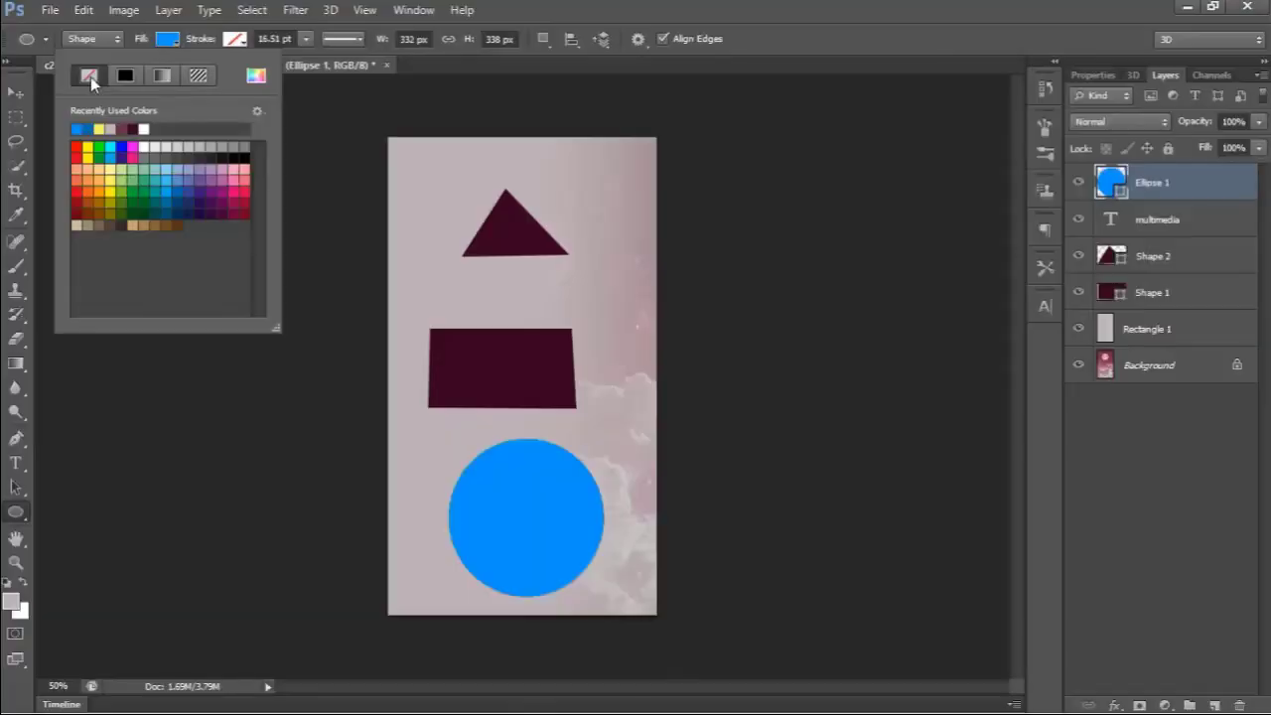
left_click(152, 127)
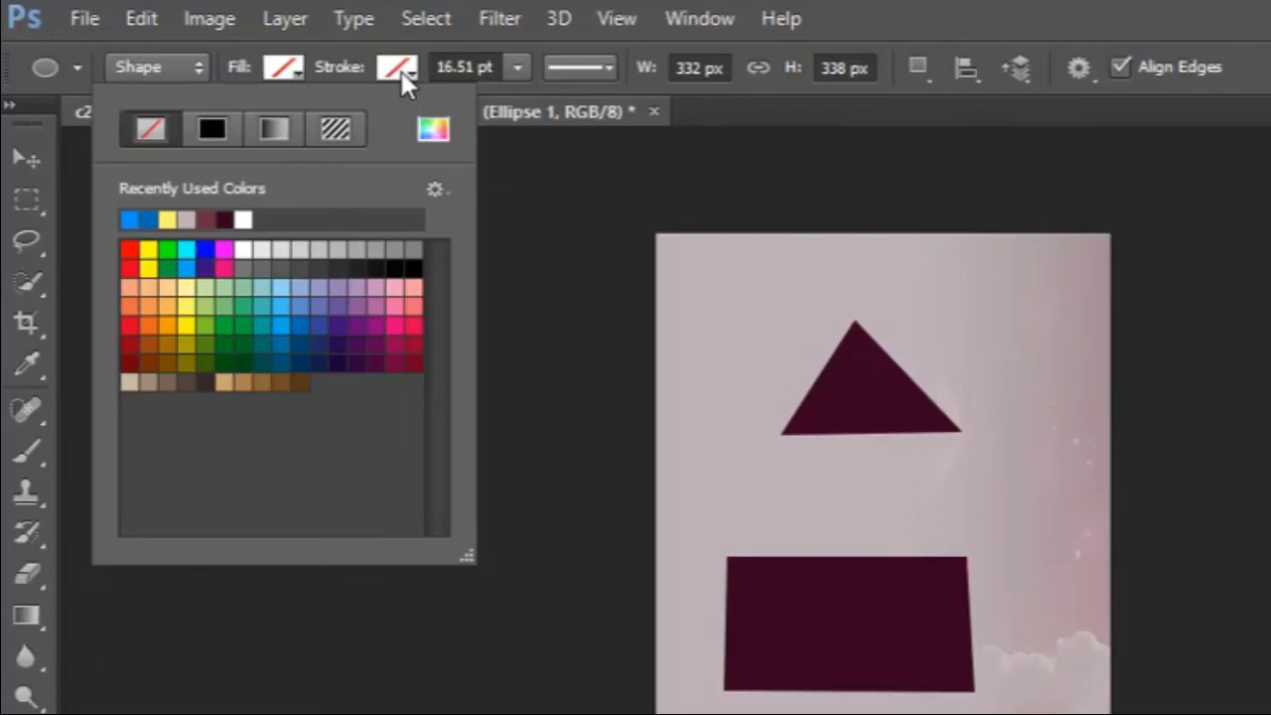
left_click(398, 69)
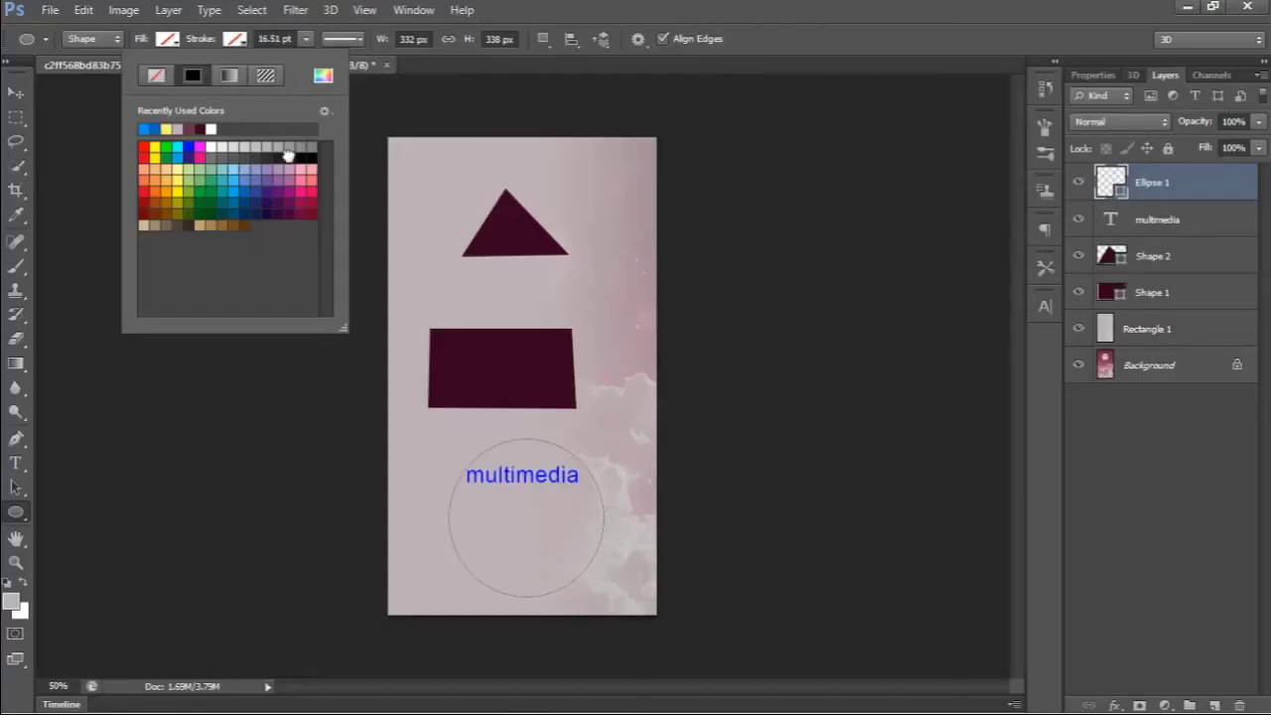
left_click(485, 261)
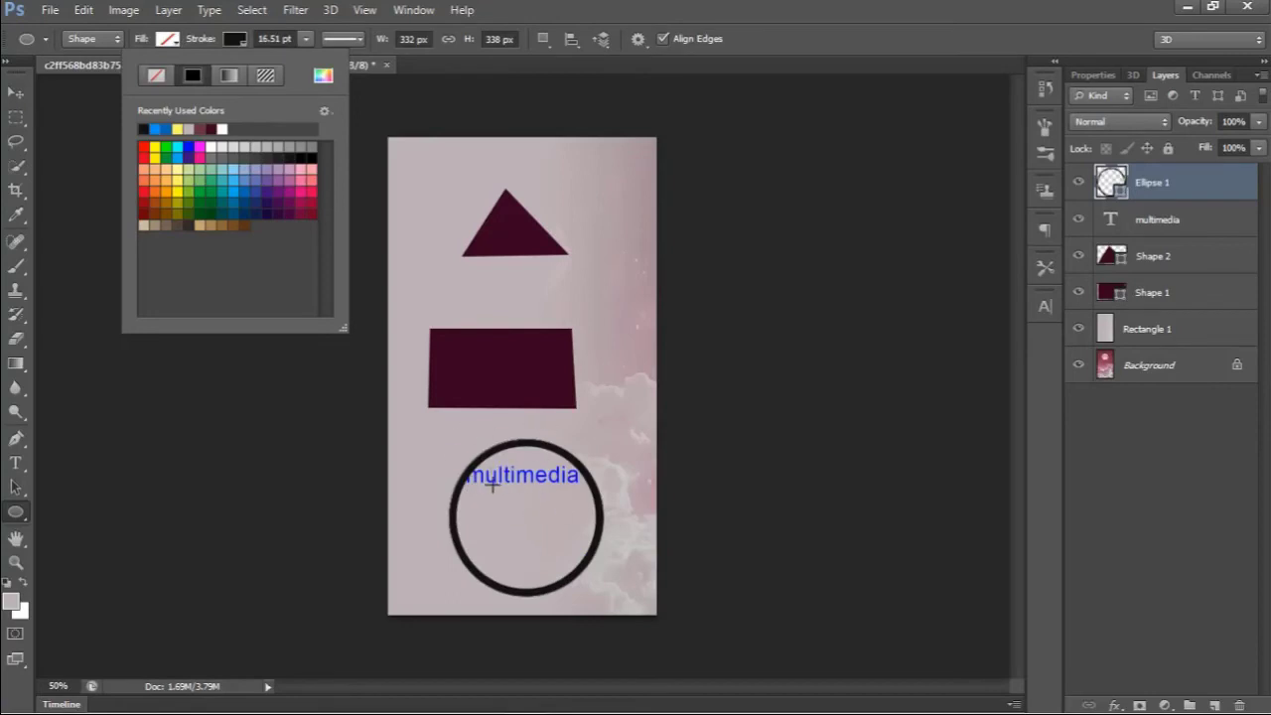
left_click(238, 42)
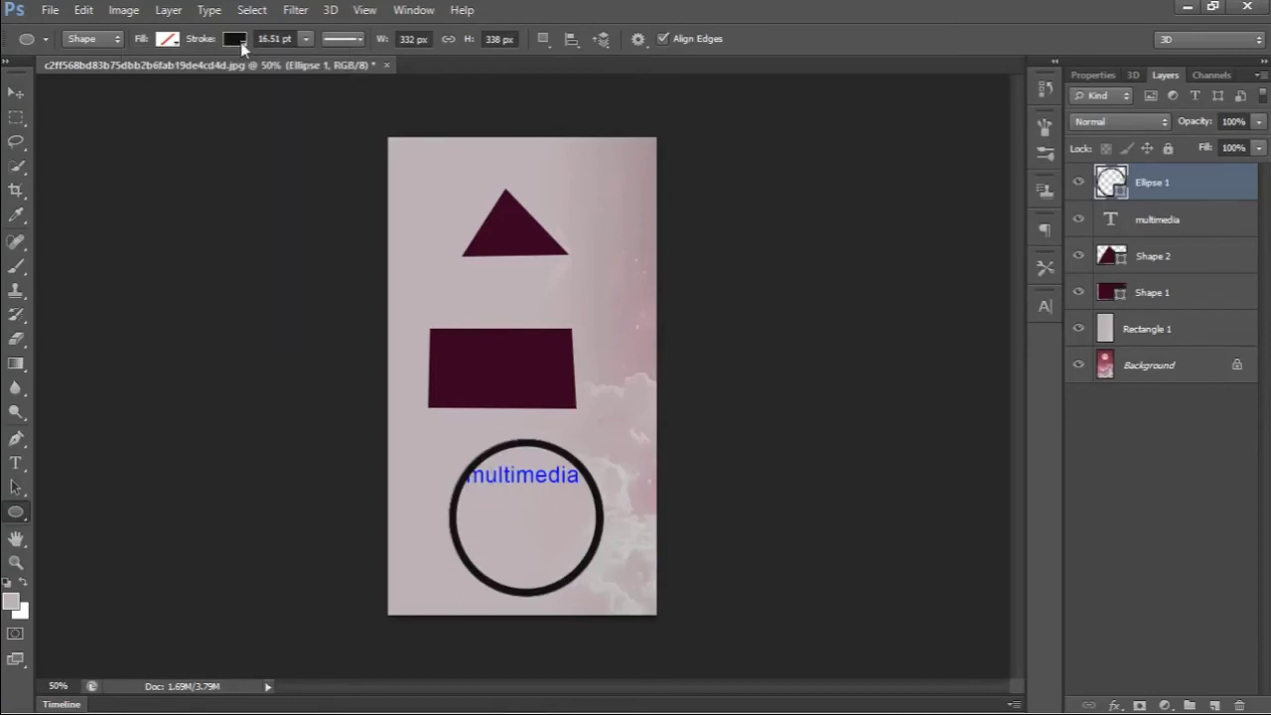
Step: Try a yellow fill inside the black-outlined ellipse and set it back to no fill
left_click(169, 40)
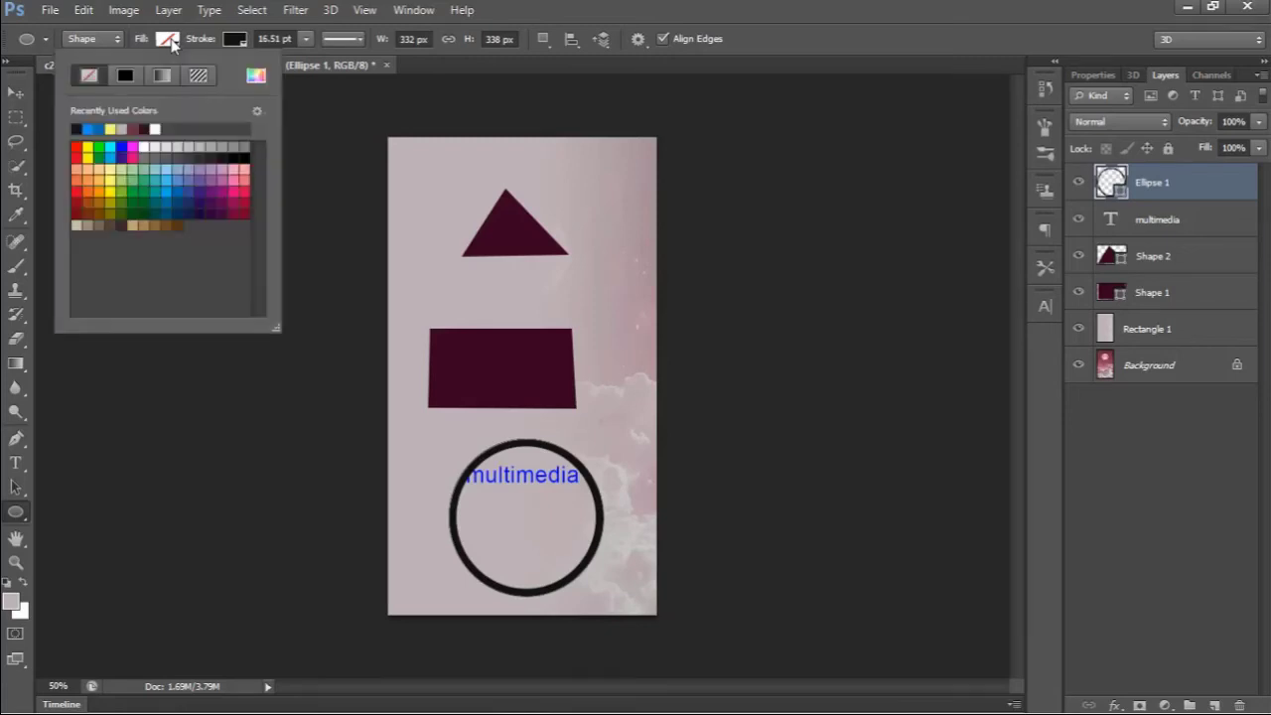
left_click(107, 192)
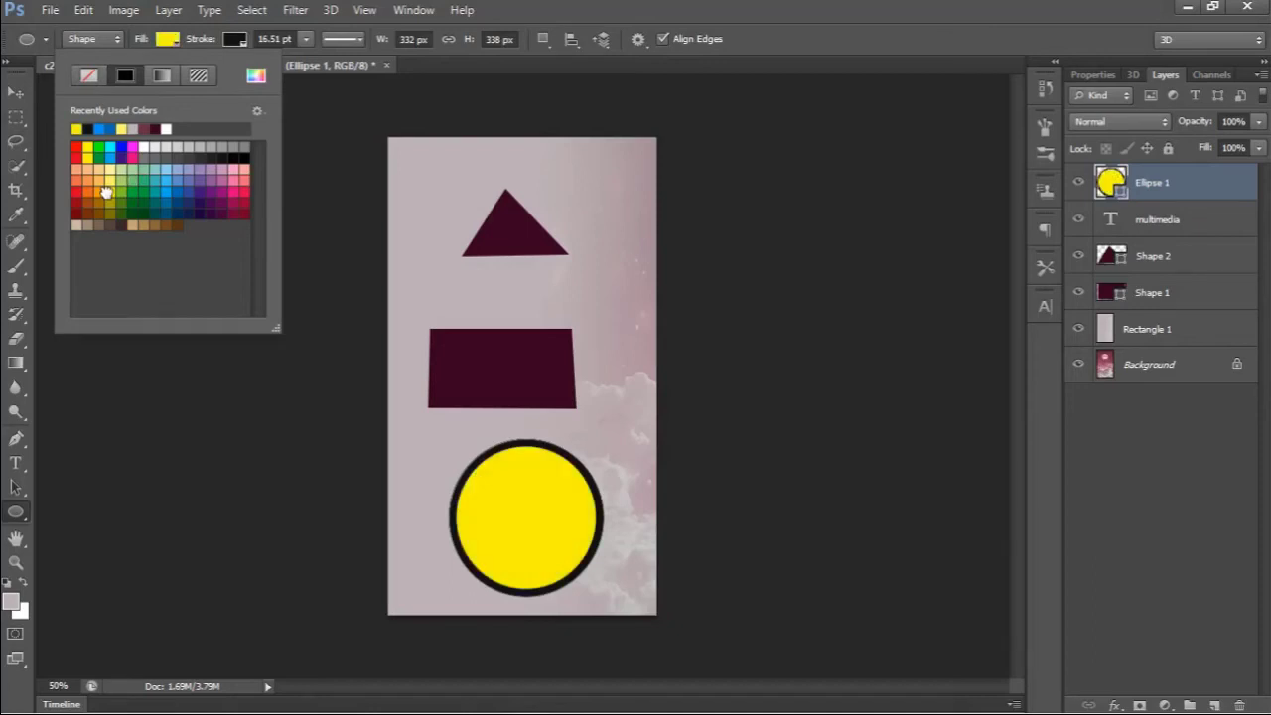
left_click(89, 75)
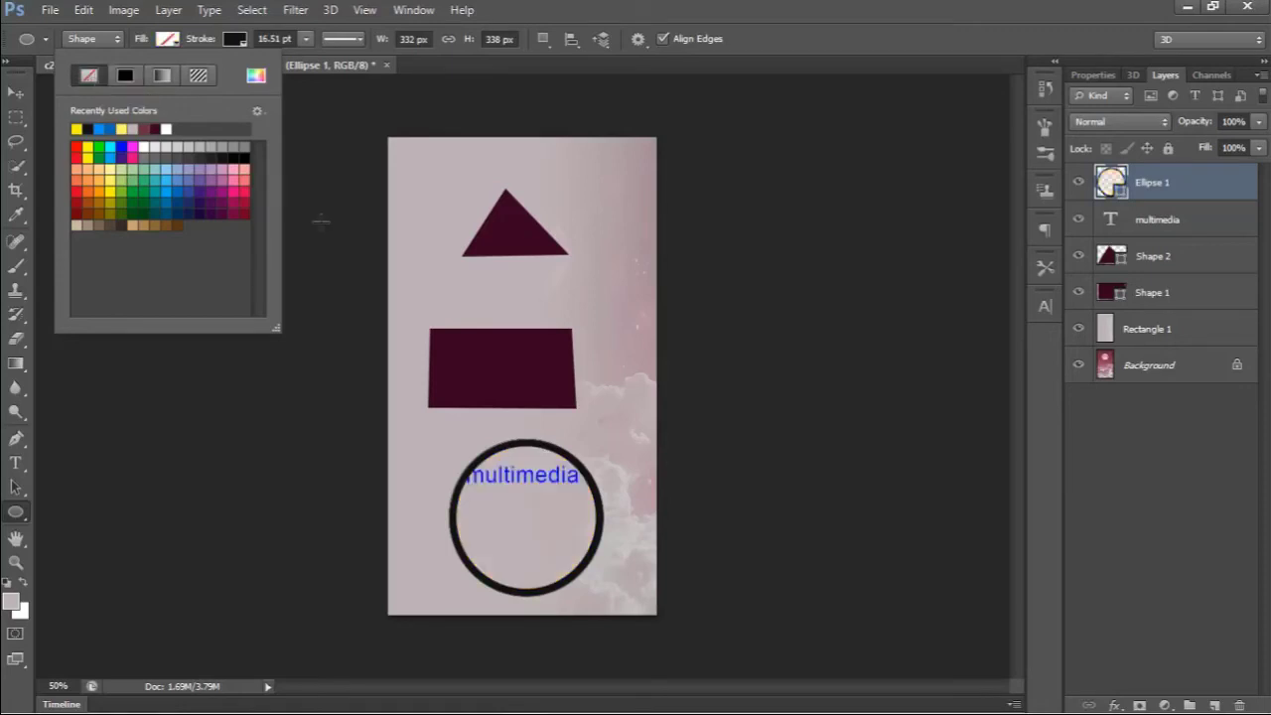
left_click(167, 44)
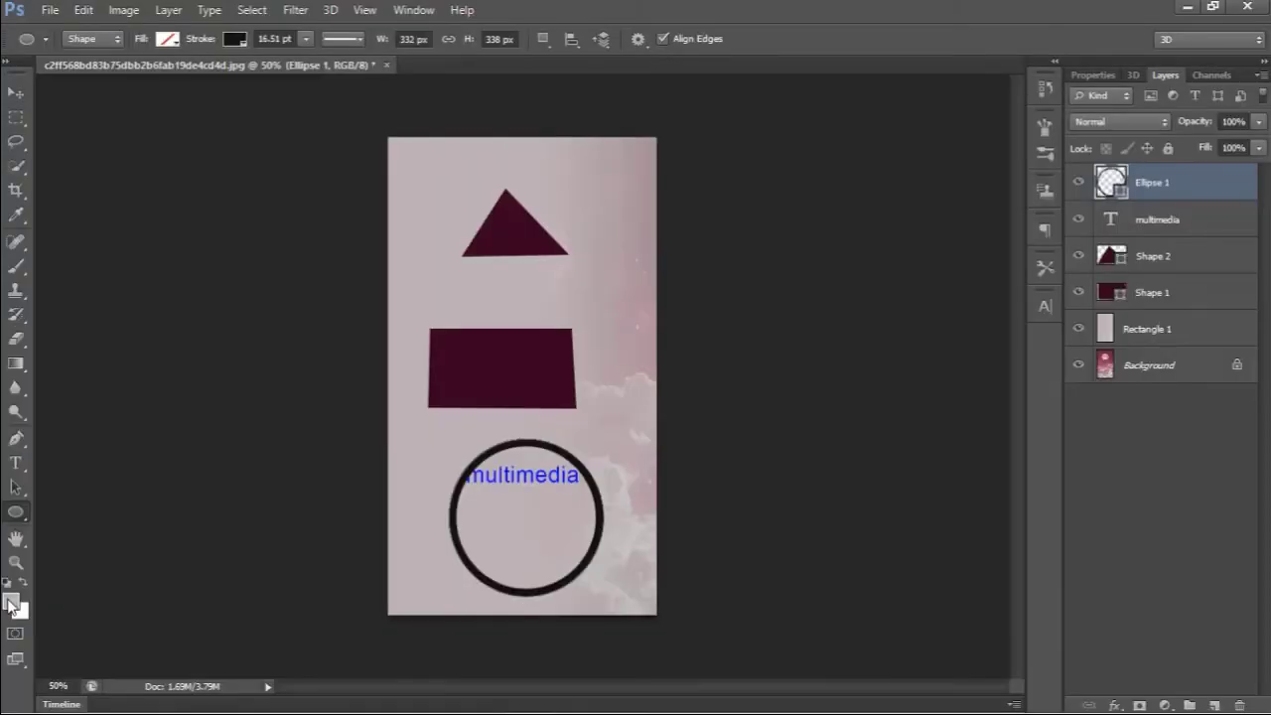
Step: Set the foreground colour to a fully saturated pinkish red
left_click(12, 603)
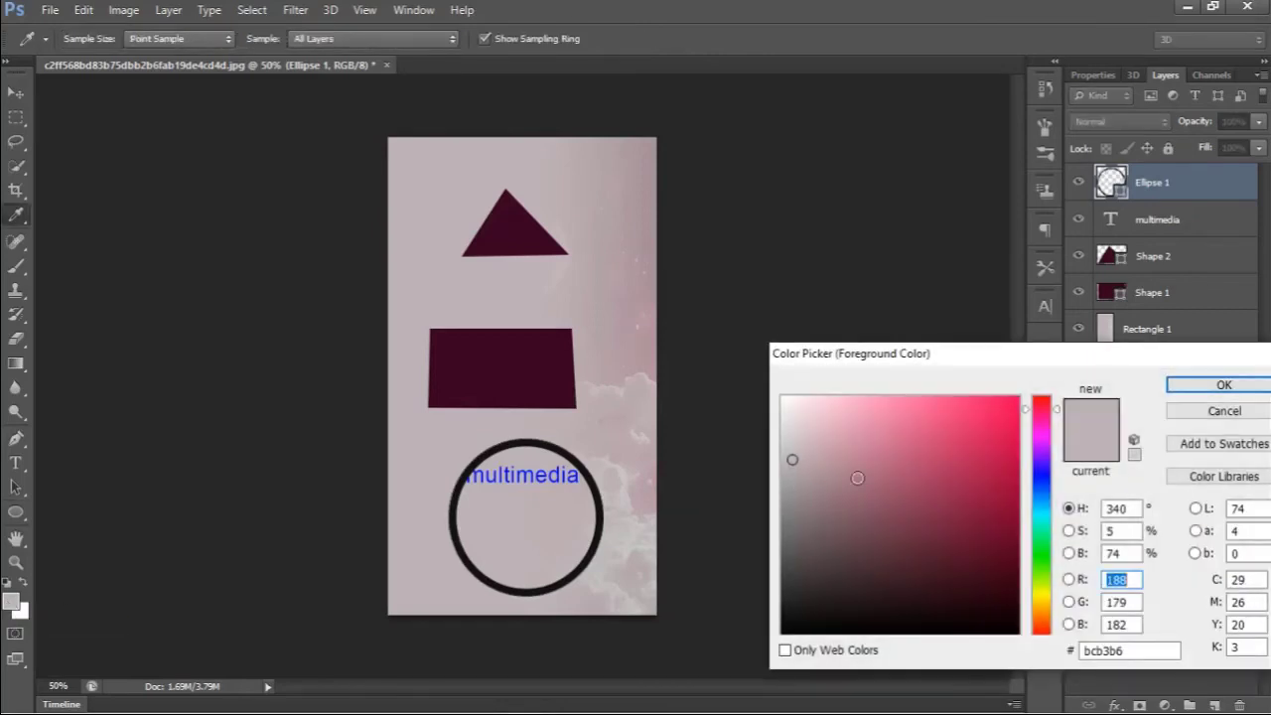
left_click_drag(928, 442, 1022, 393)
left_click(1220, 390)
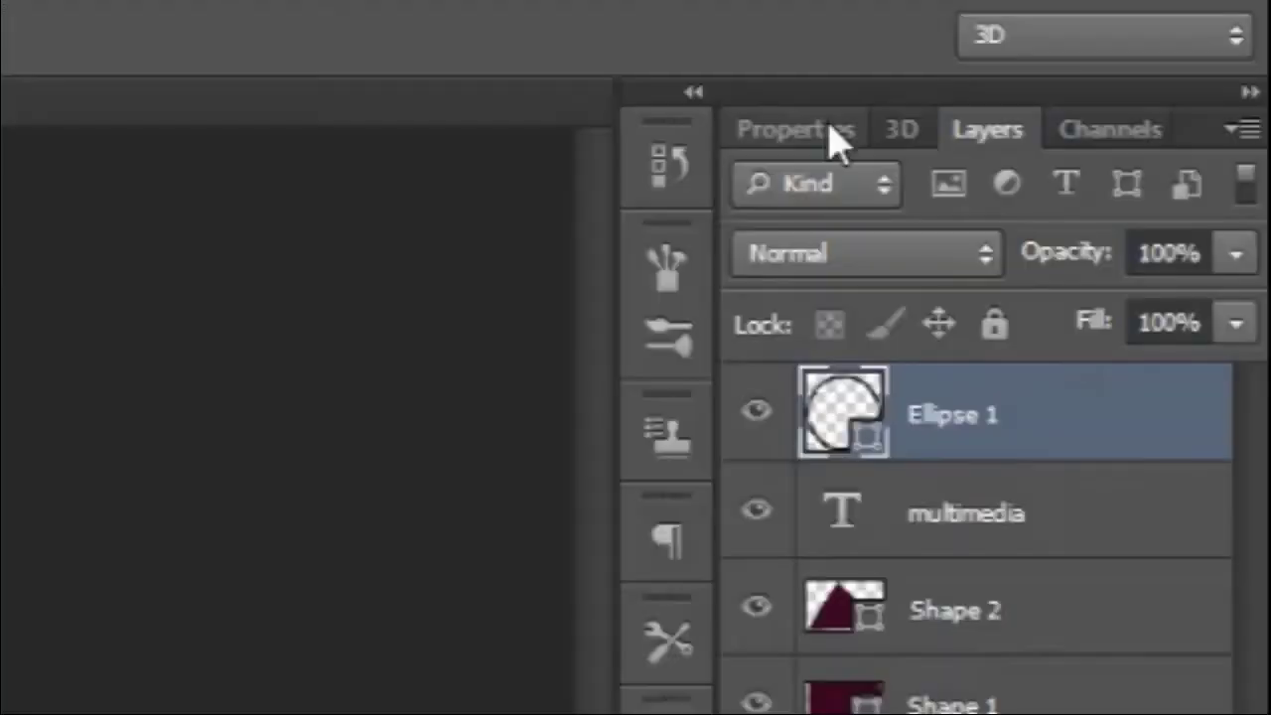
Step: Review the shape's mask properties, the 3D object options, the layer list and the RGB colour channels
left_click(1095, 77)
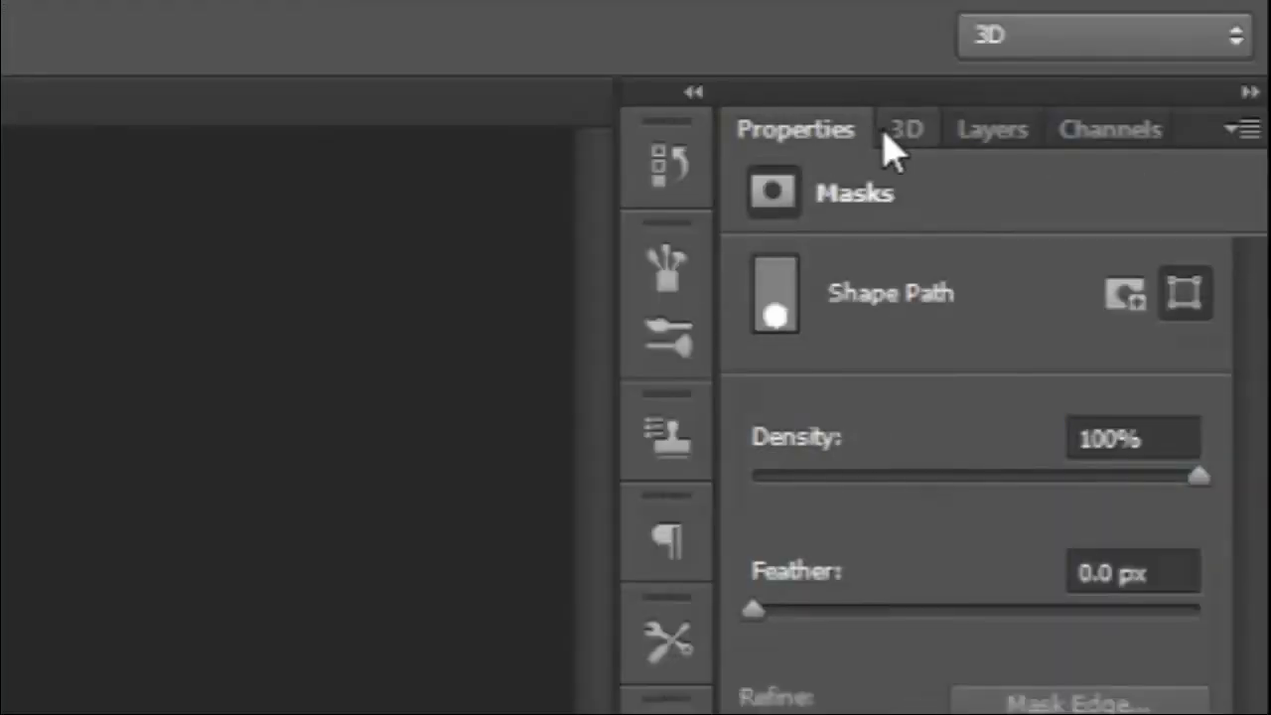
left_click(901, 137)
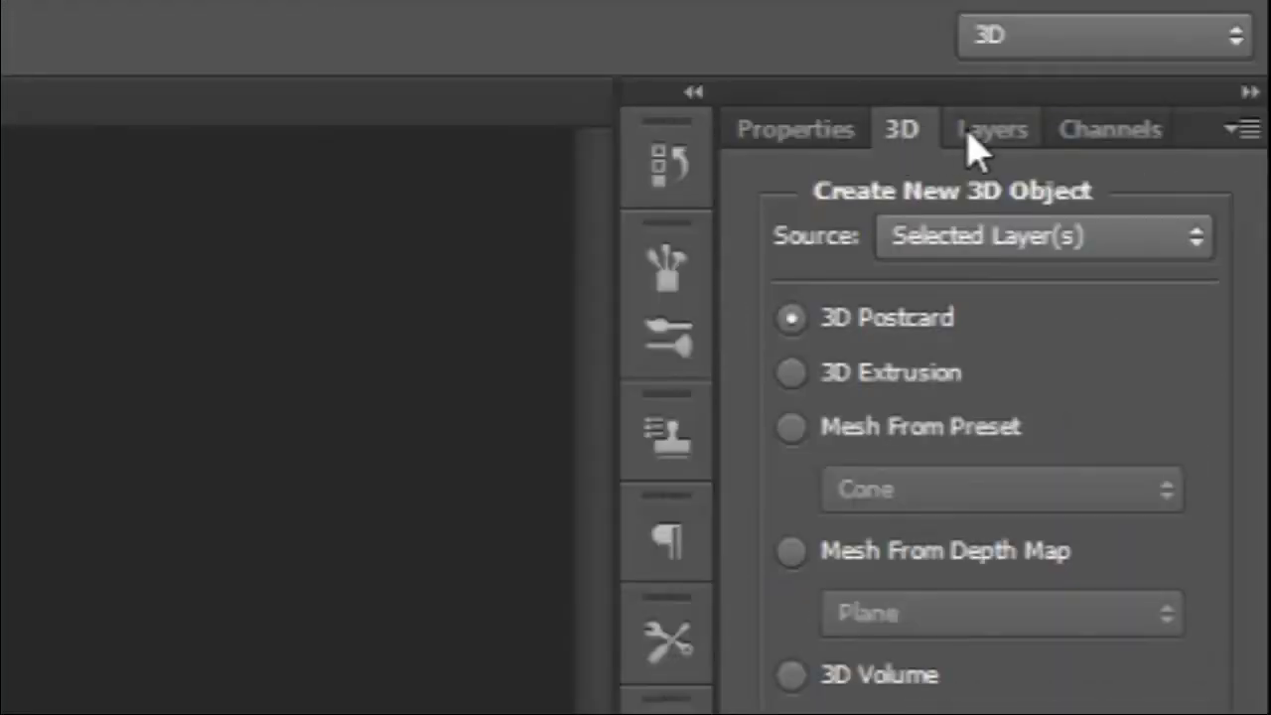
left_click(968, 134)
left_click(1058, 137)
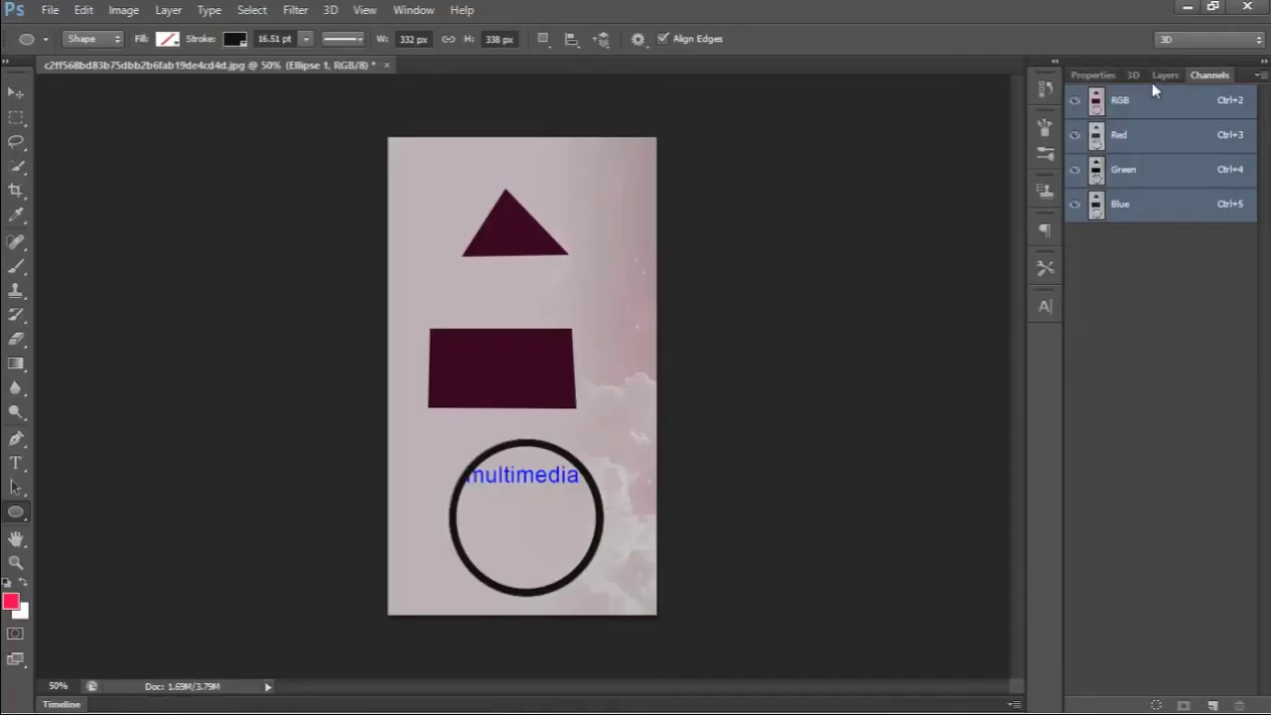
left_click(1164, 75)
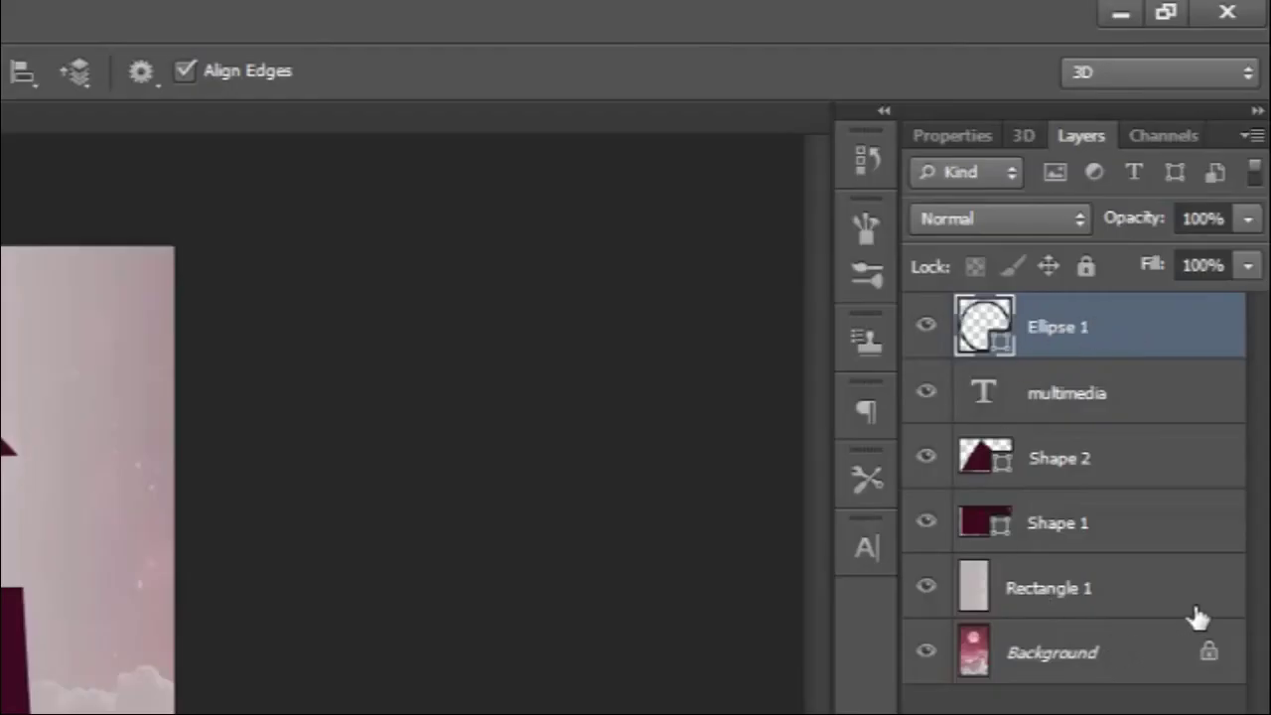
Step: Move the "multimedia" text layer above the Ellipse 1 layer
left_click(1090, 398)
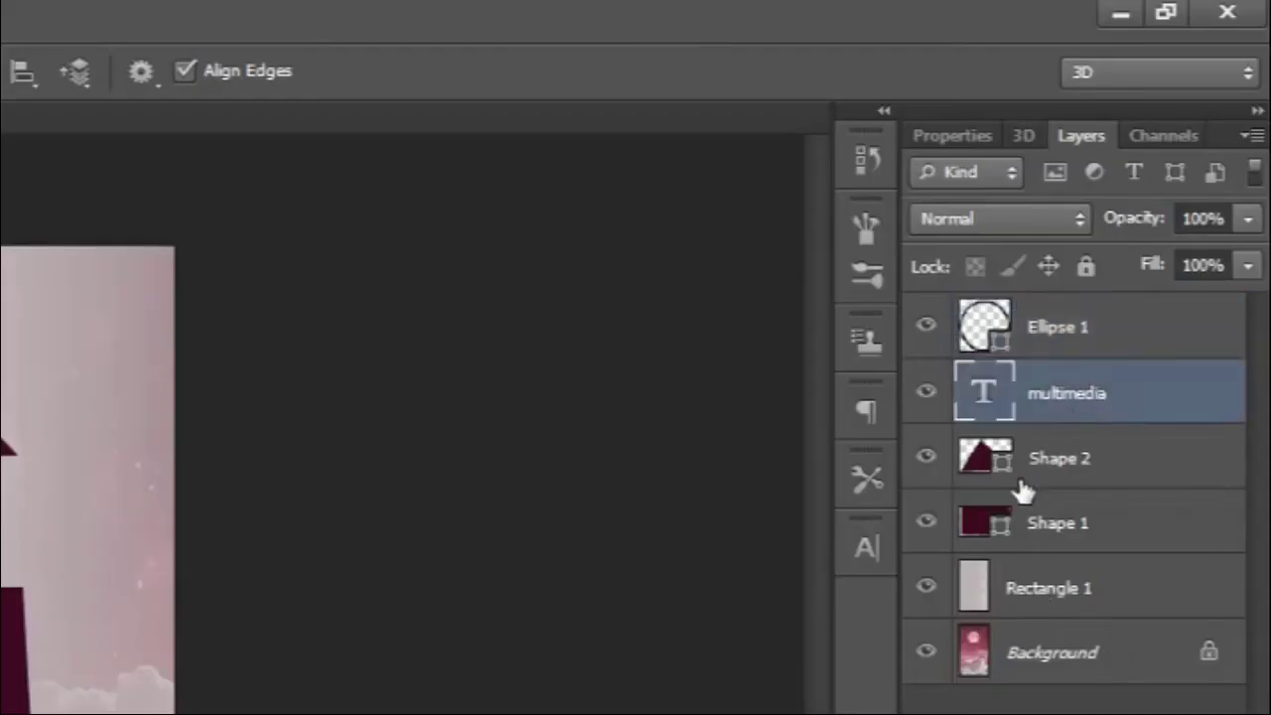
left_click(1079, 470)
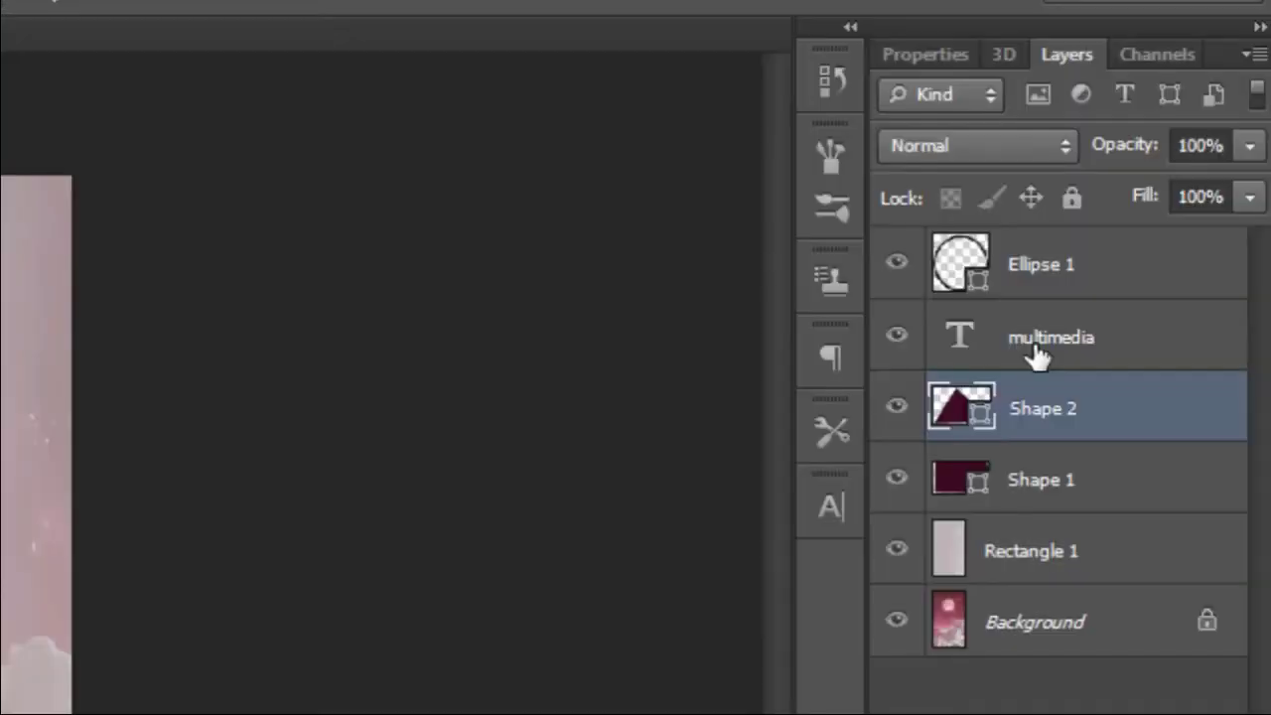
left_click(1150, 229)
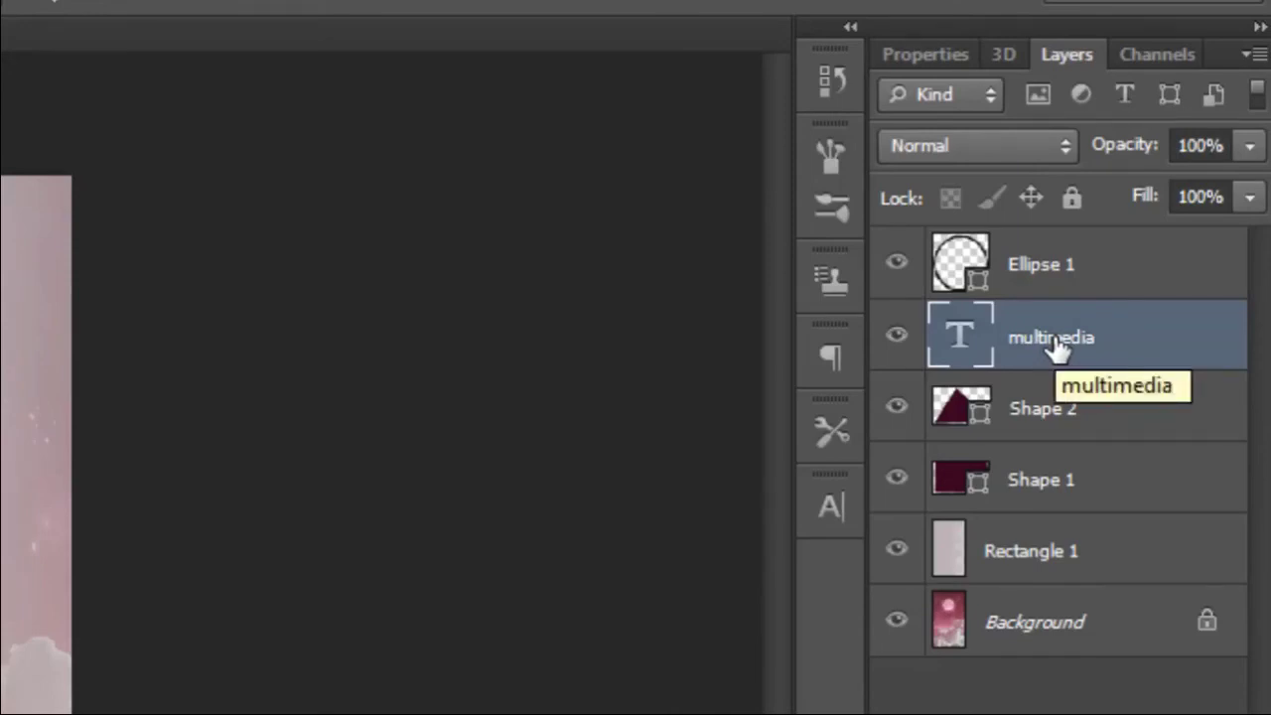
left_click_drag(1056, 344, 1050, 250)
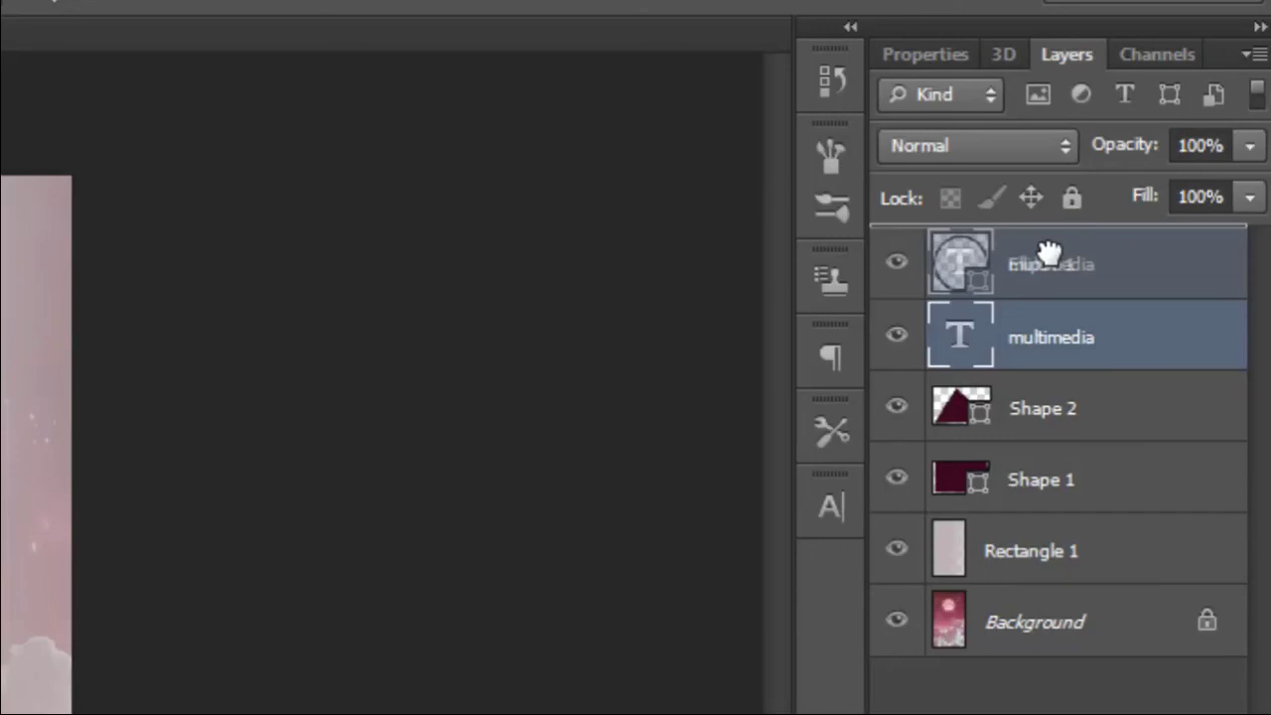
left_click_drag(1049, 251, 1049, 250)
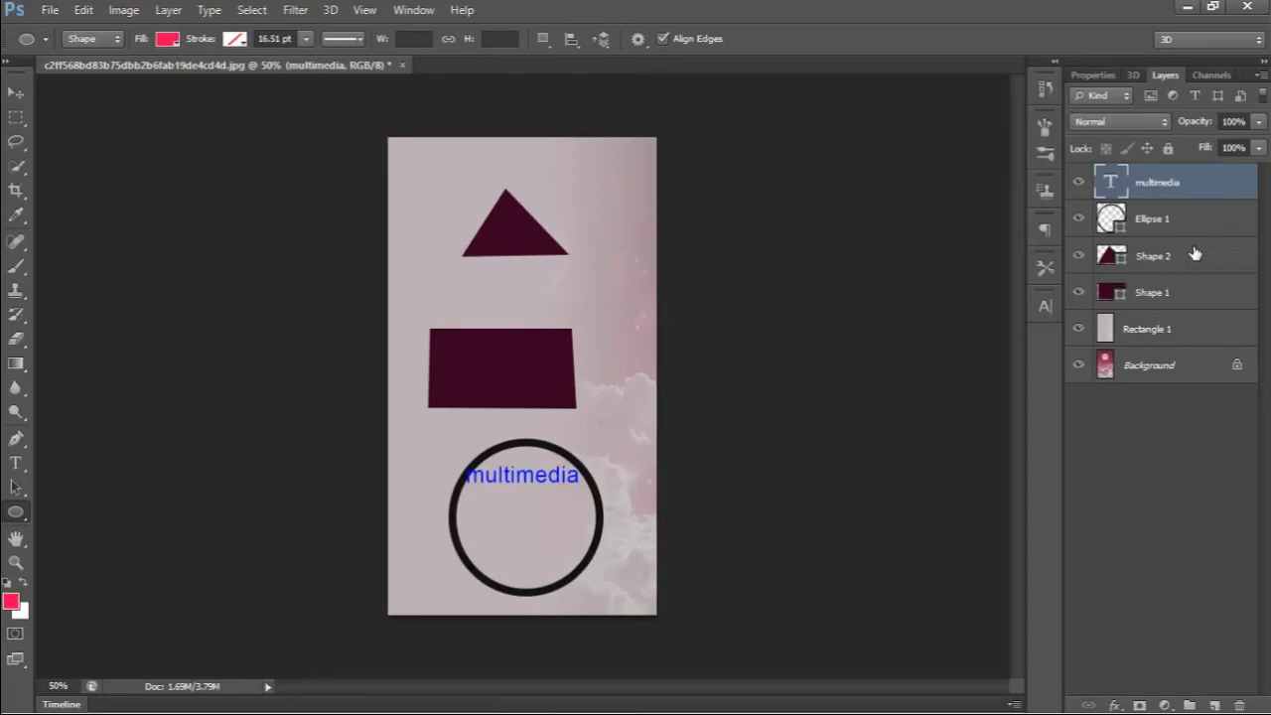
Step: Change the fill of the Shape 2 triangle to yellow and activate the Move tool
left_click(1195, 254)
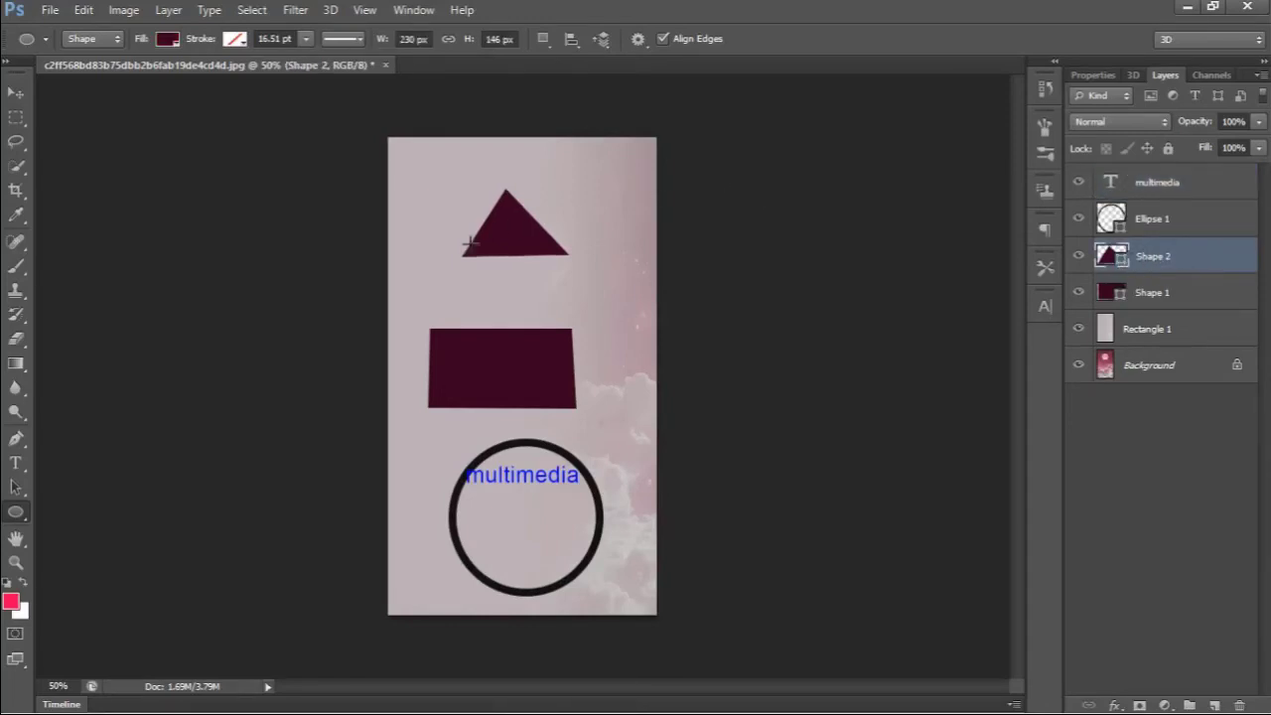
left_click(167, 39)
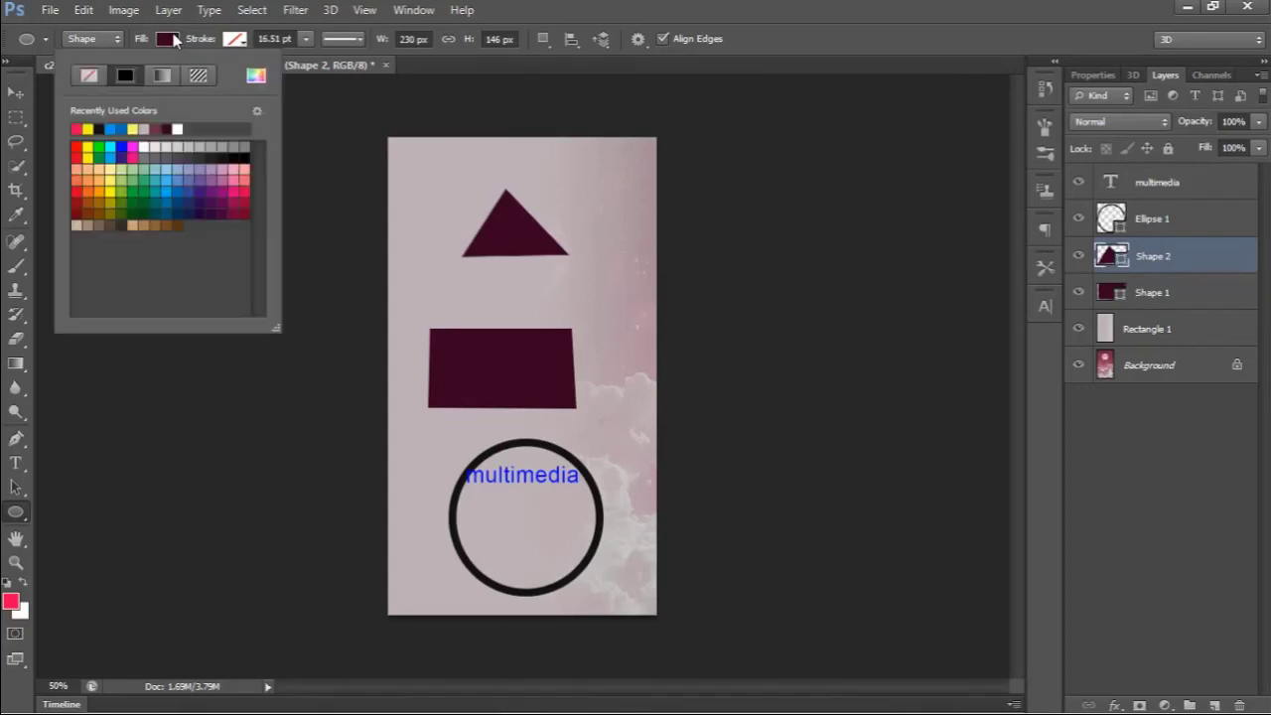
left_click(89, 127)
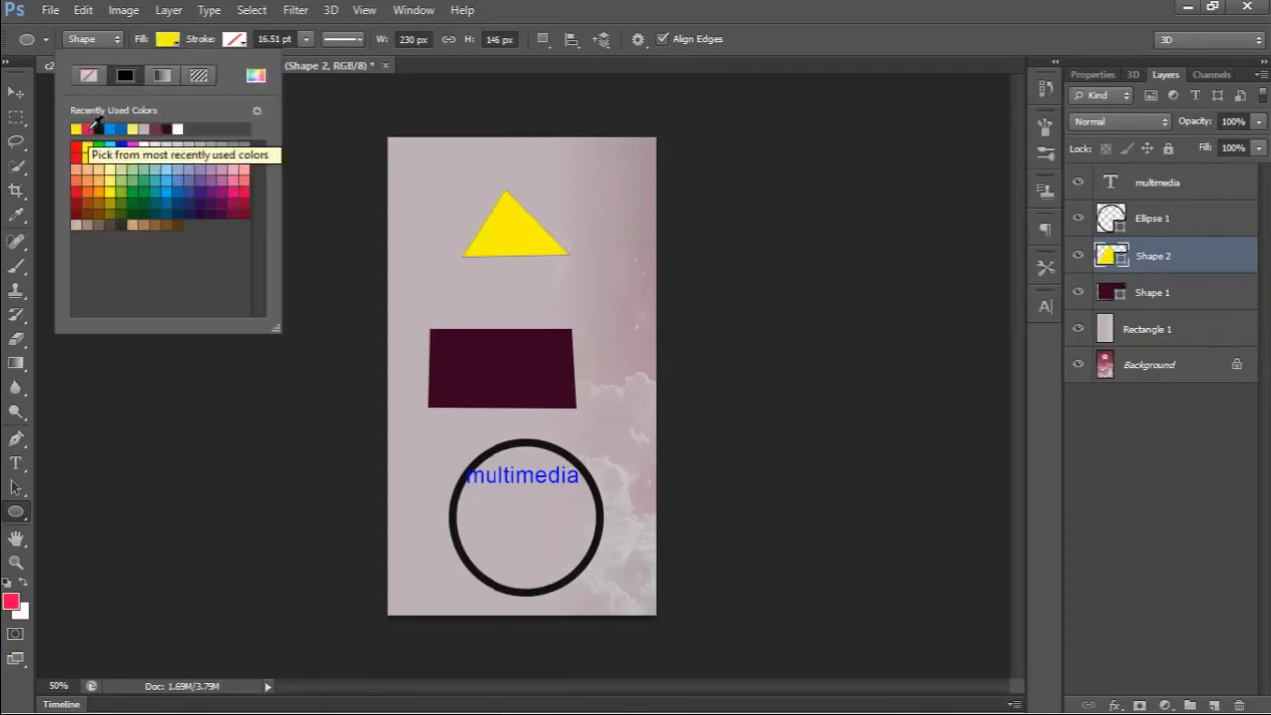
left_click(628, 5)
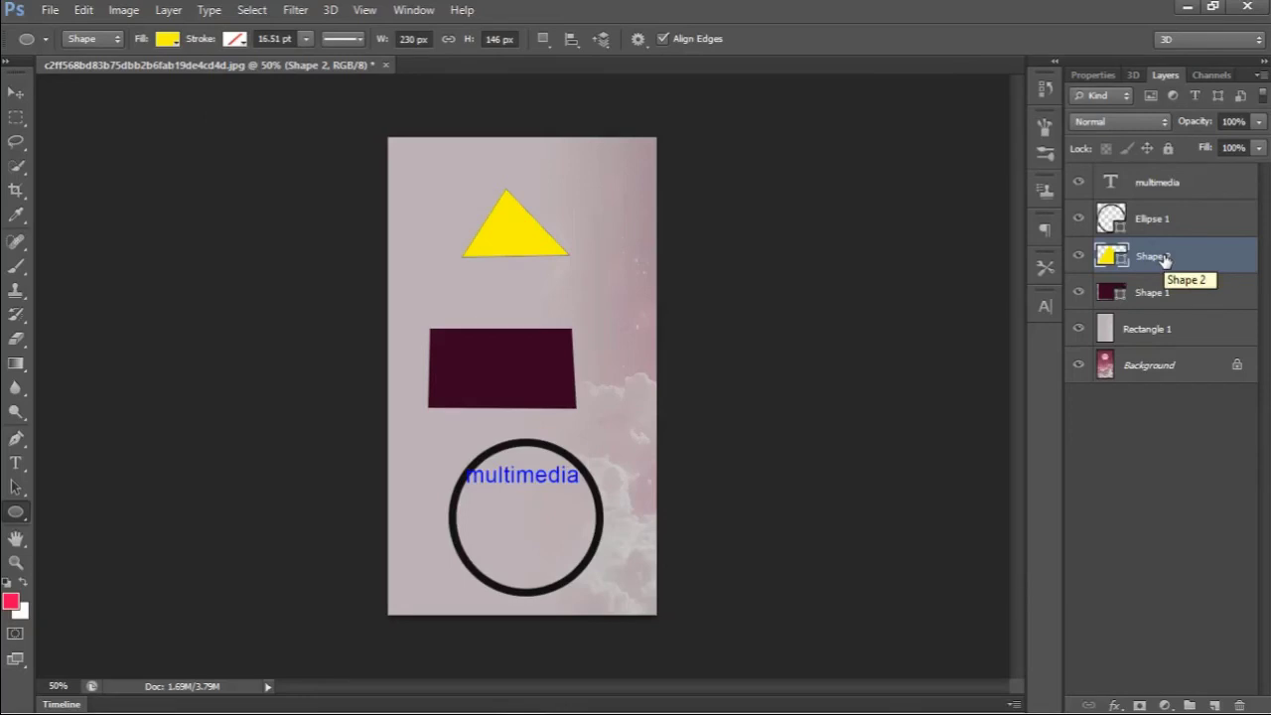
left_click(17, 95)
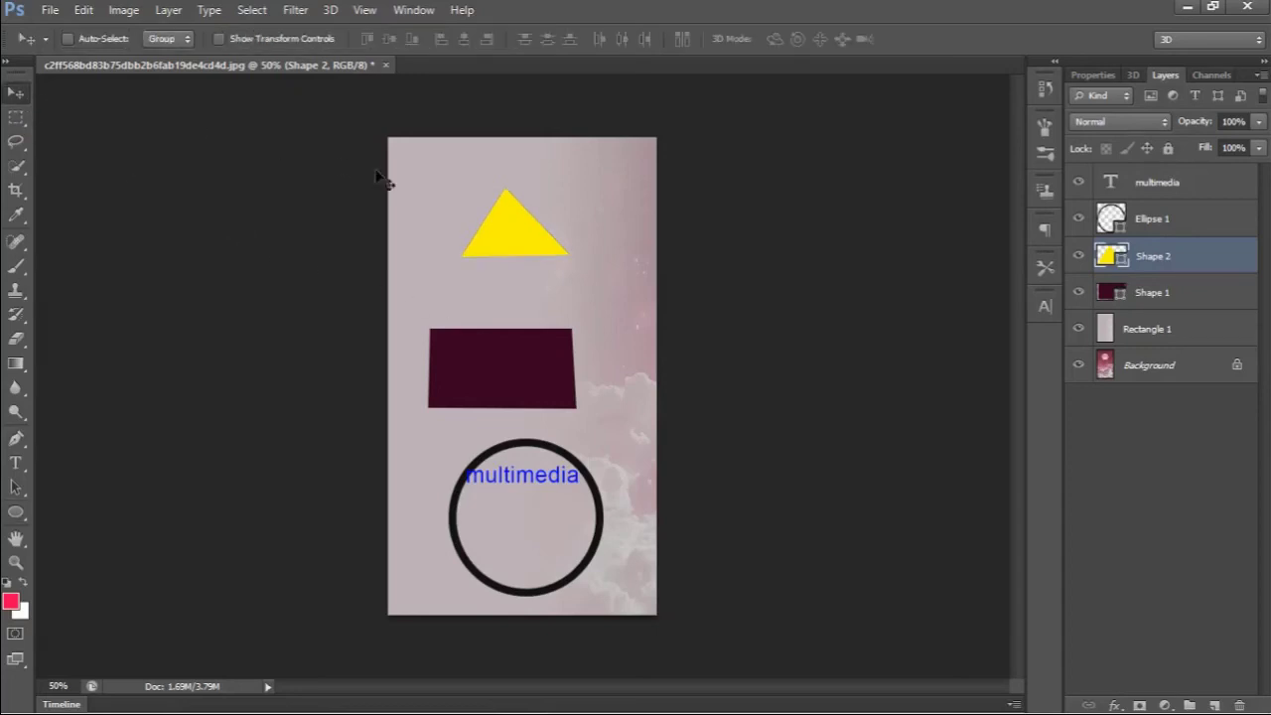
Step: Move the yellow triangle over the edge of the dark rectangle and place the Shape 1 layer above Shape 2
left_click_drag(546, 228, 596, 374)
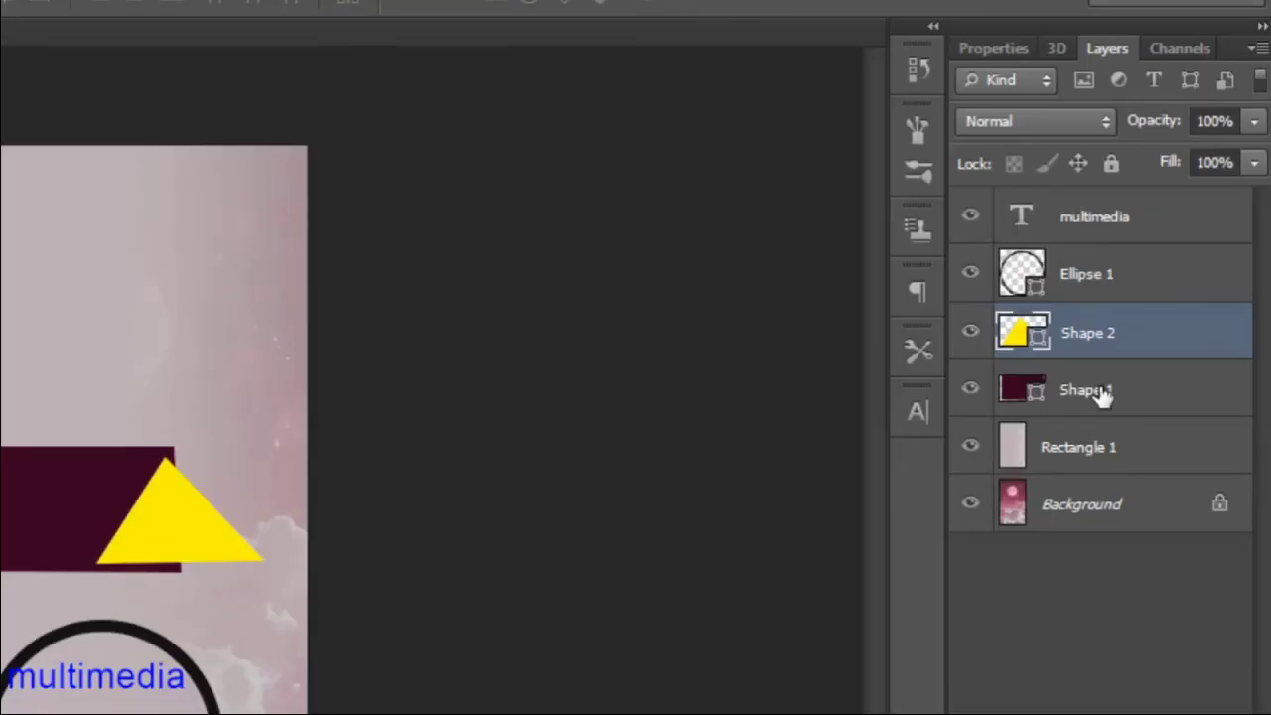
left_click(1160, 293)
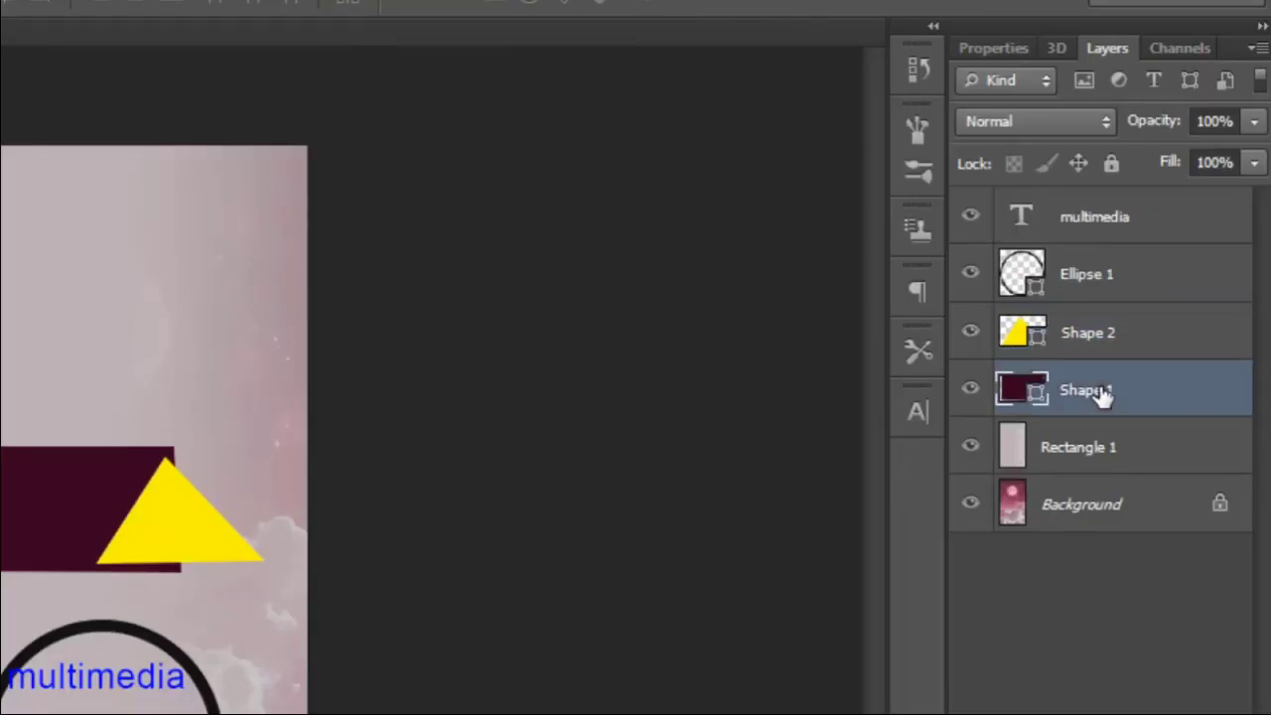
left_click_drag(1090, 394, 1098, 318)
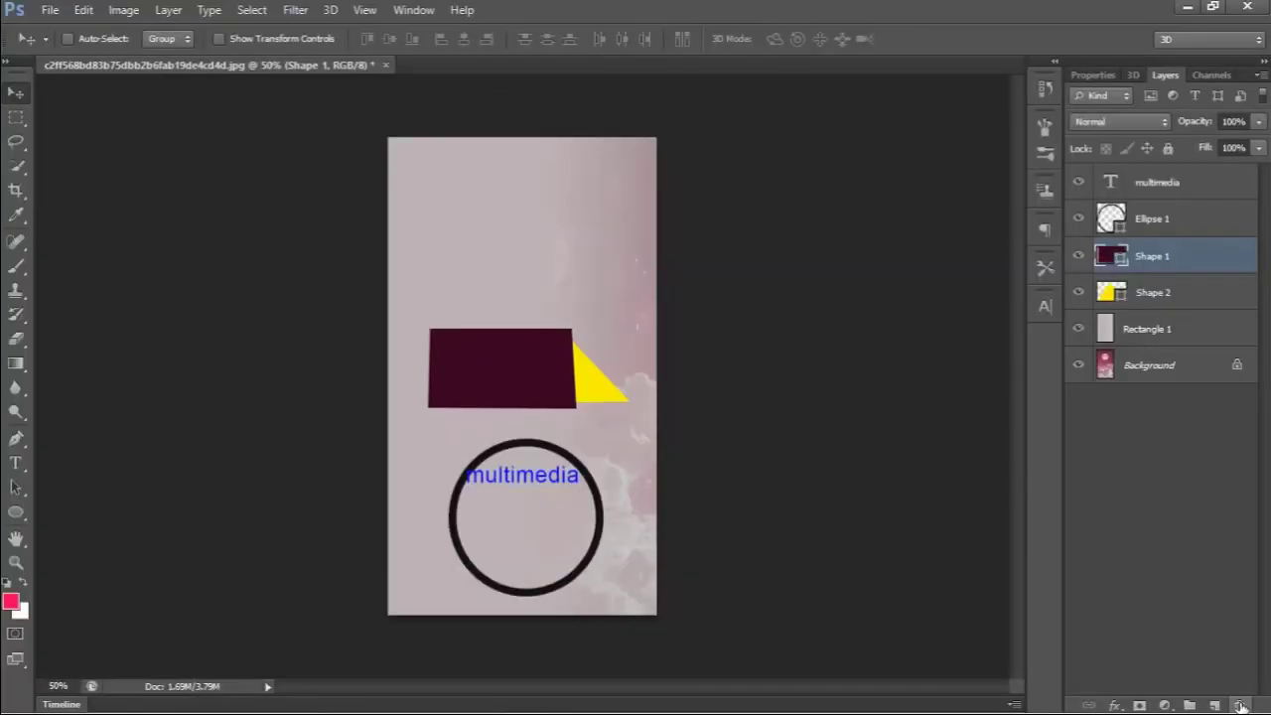
Step: Delete the Shape 1 layer
left_click(1174, 687)
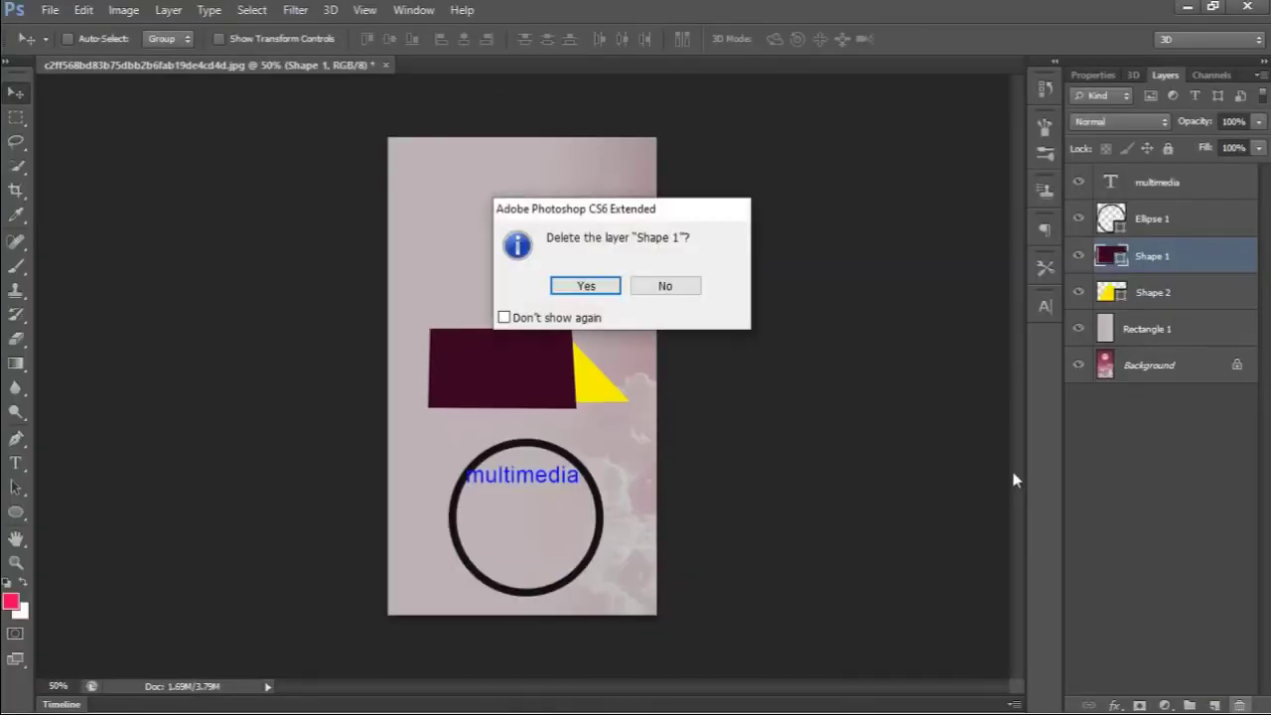
left_click(598, 294)
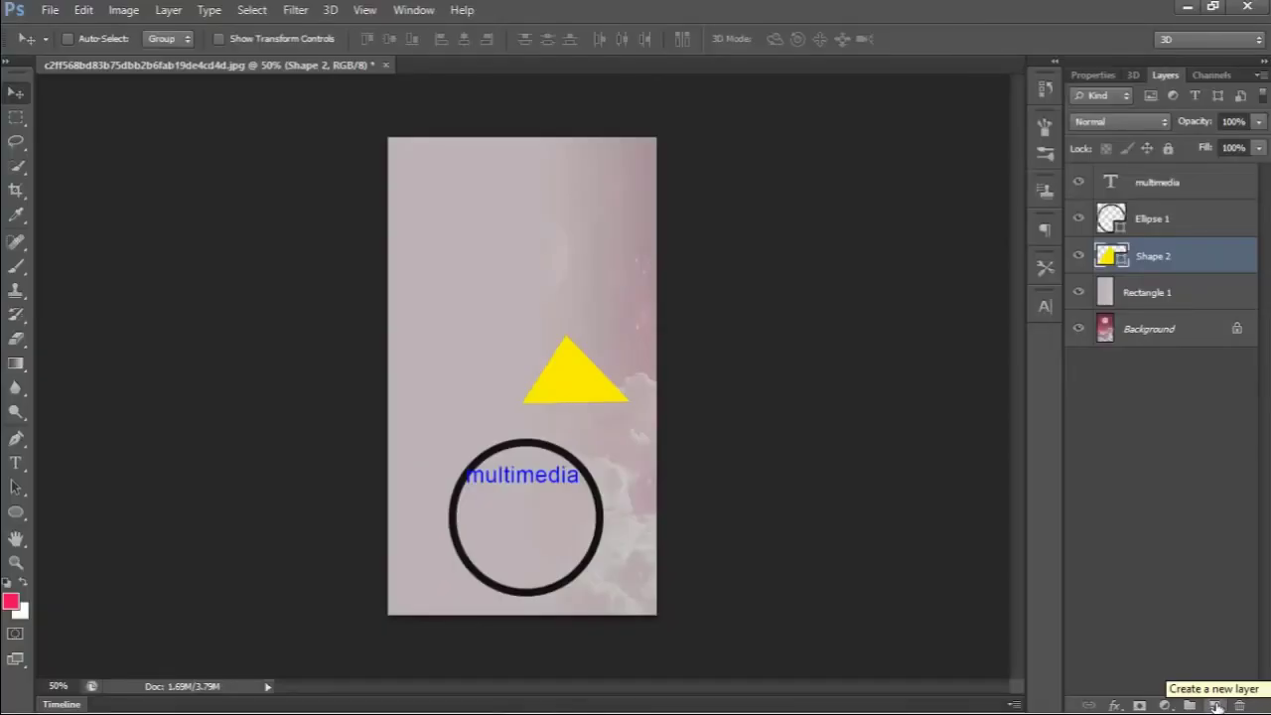
Step: Brush a thick pinkish-red scribble over the triangle on a new layer and move the Shape 2 layer above it
left_click(1217, 705)
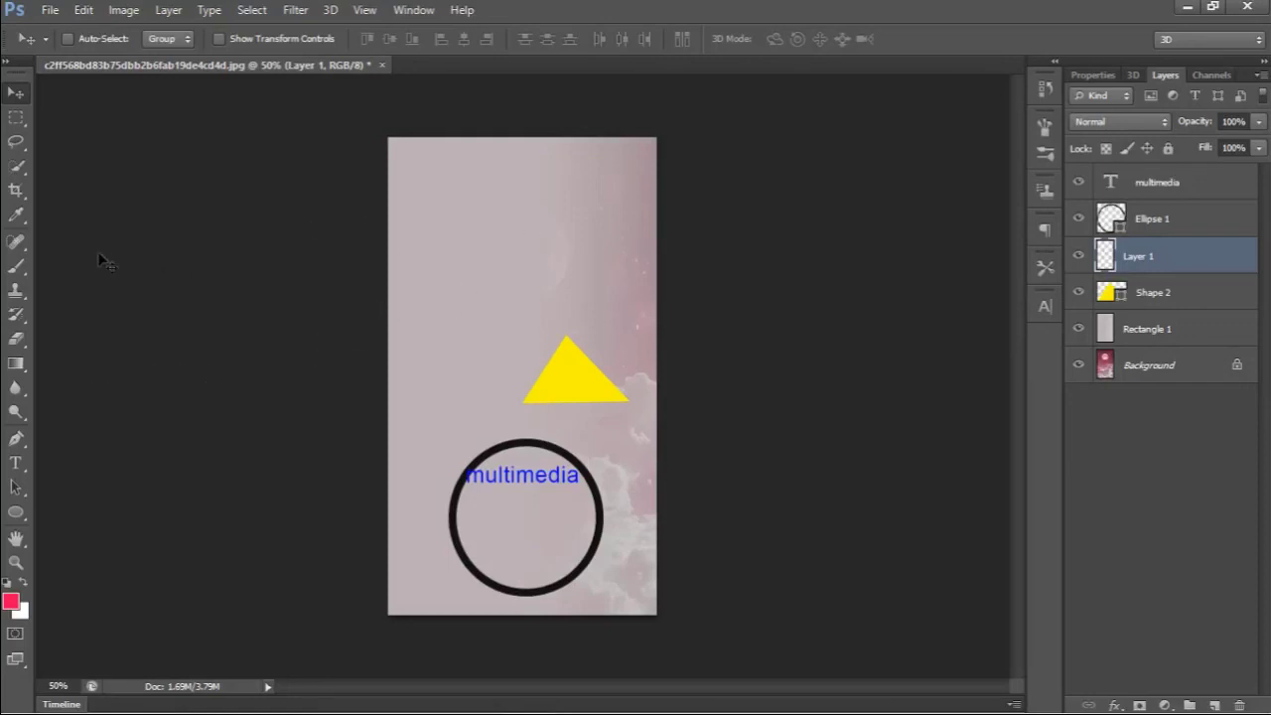
left_click(16, 265)
mouse_move(579, 272)
left_mouse_down()
mouse_move(486, 277)
mouse_move(462, 295)
mouse_move(475, 390)
mouse_move(527, 416)
mouse_move(583, 360)
mouse_move(585, 276)
mouse_move(509, 265)
mouse_move(482, 380)
mouse_move(584, 375)
mouse_move(587, 283)
mouse_move(462, 434)
mouse_move(492, 493)
mouse_move(570, 413)
mouse_move(544, 314)
mouse_move(486, 300)
mouse_move(557, 336)
mouse_move(550, 356)
mouse_move(552, 286)
mouse_move(545, 358)
left_mouse_up()
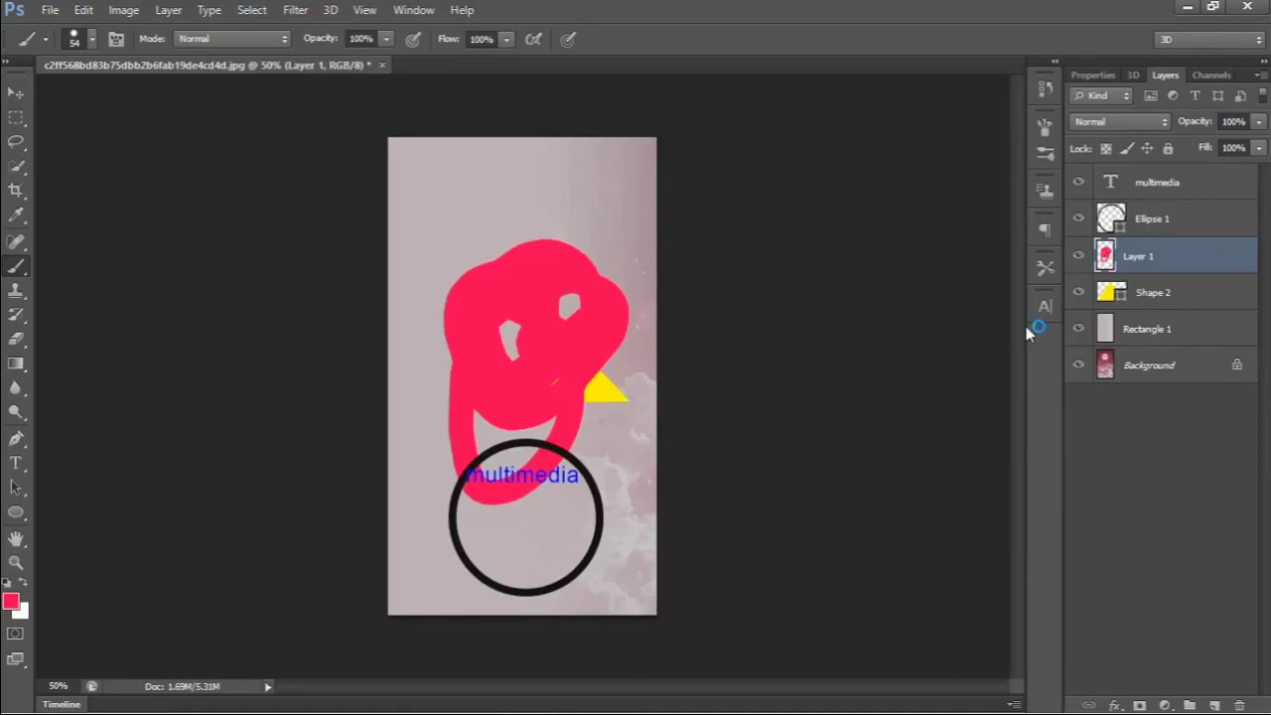
left_click(1160, 294)
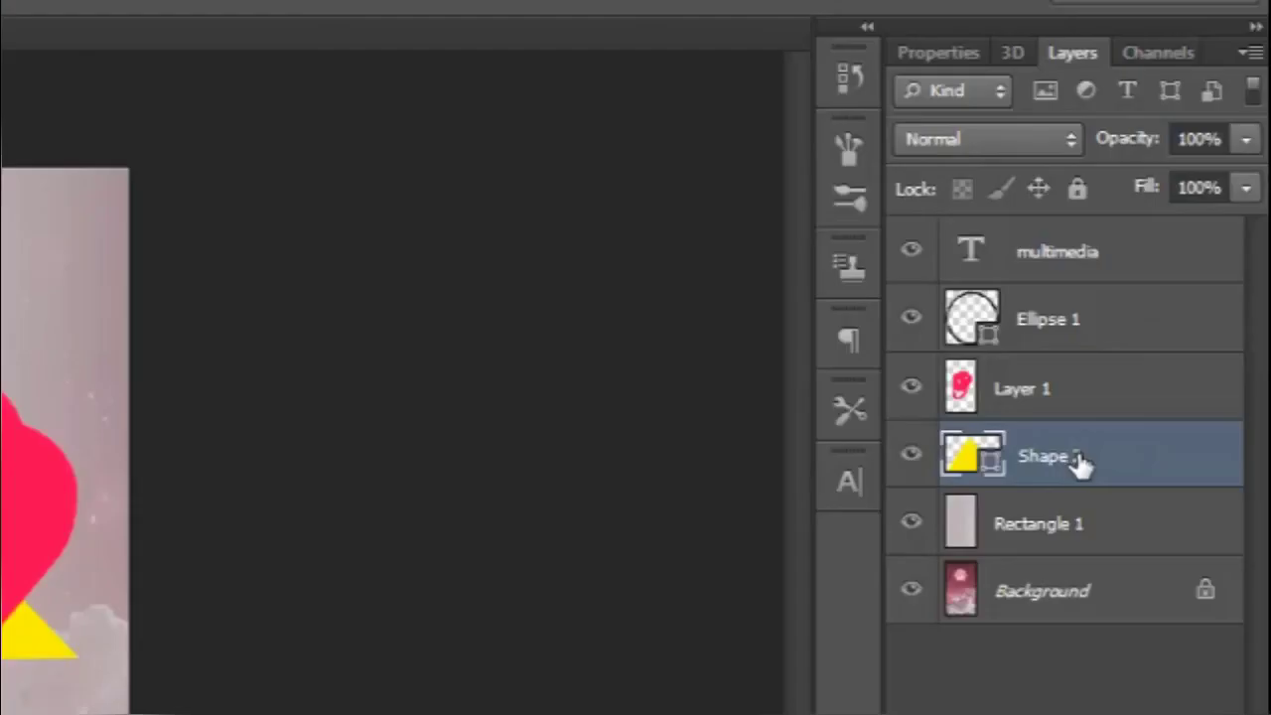
left_click_drag(1081, 466, 1089, 371)
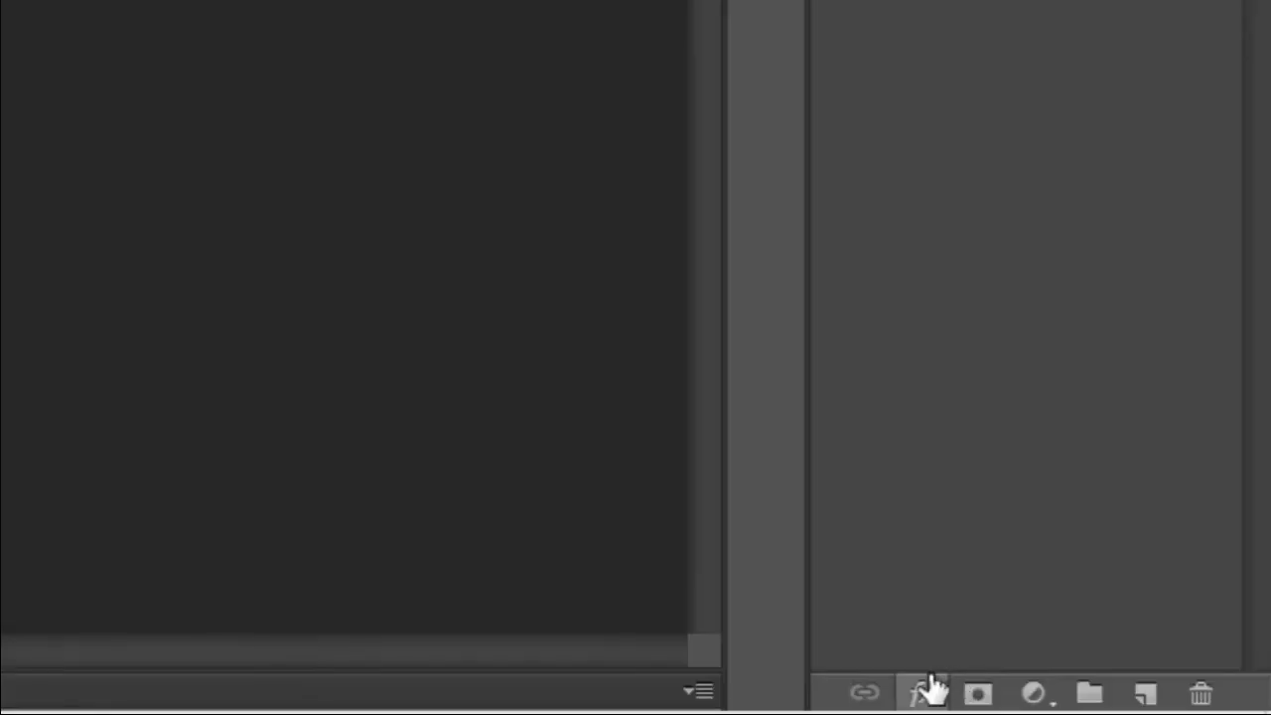
Step: Preview a red Color Overlay at 100% opacity on the Shape 2 triangle and discard it
left_click(922, 695)
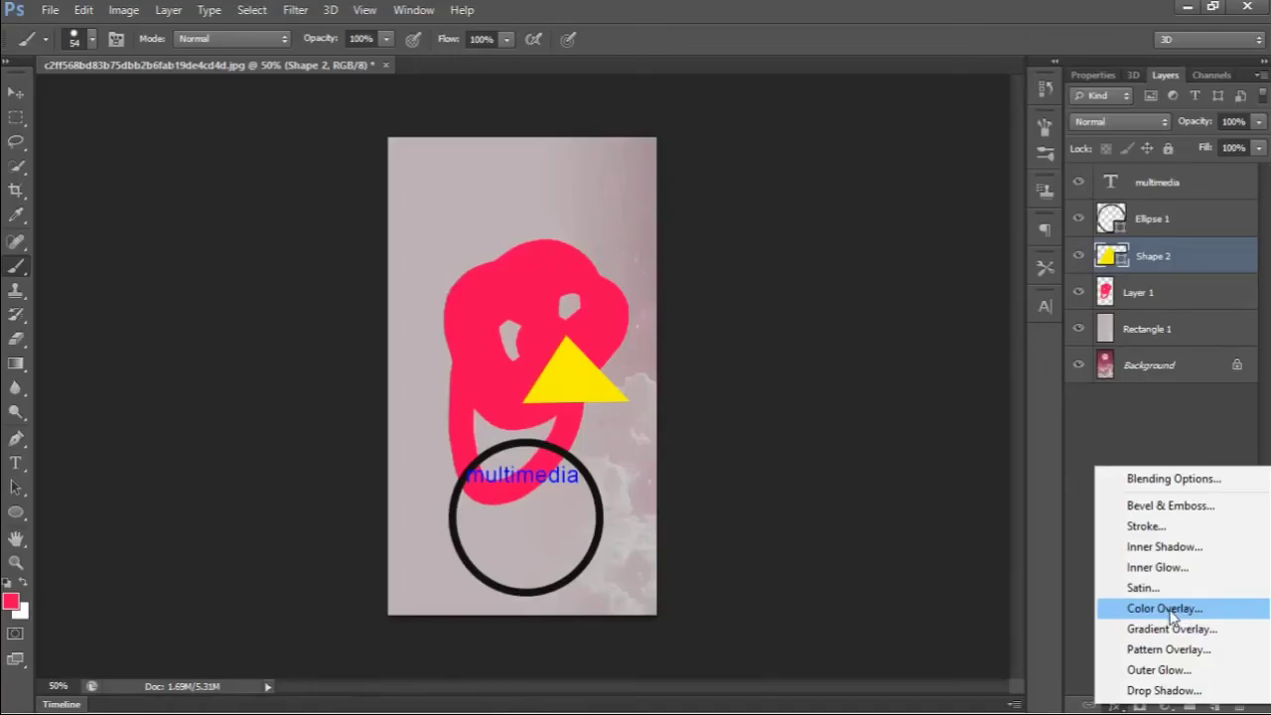
left_click(1170, 613)
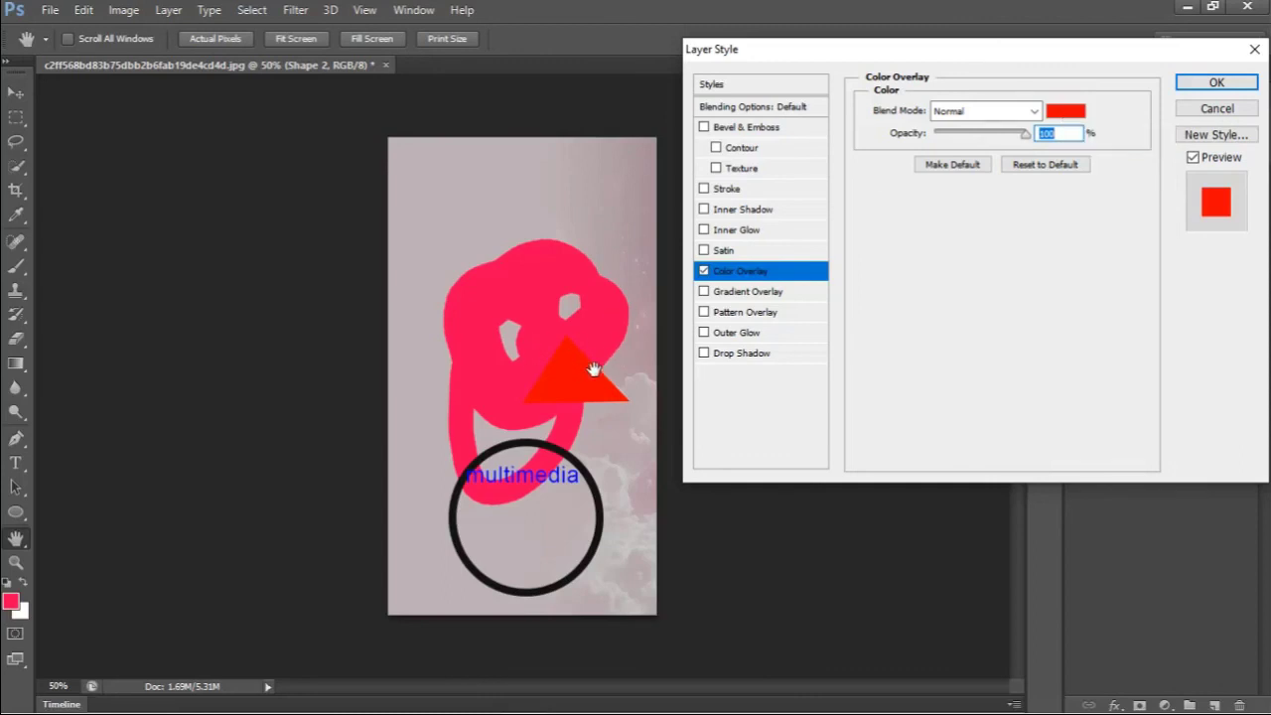
left_click(1242, 111)
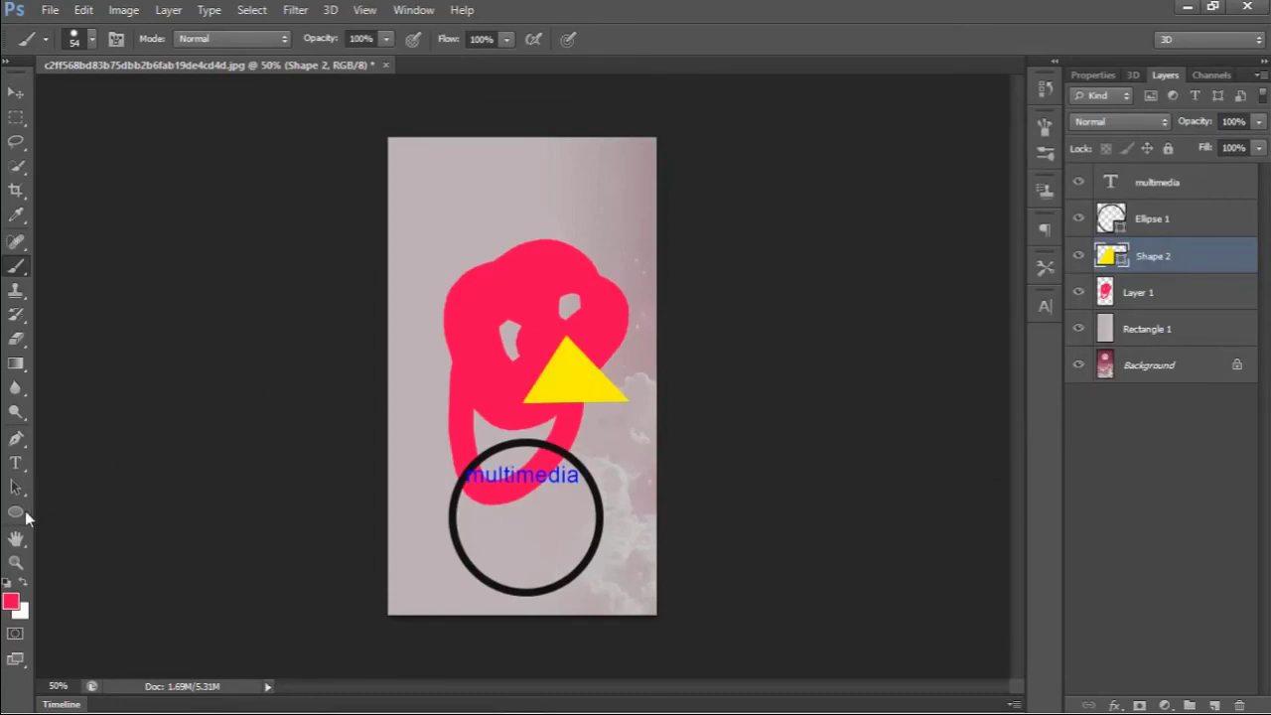
Step: Activate the Ellipse tool and look through the fill colour swatches for the Shape 2 triangle
left_click(17, 514)
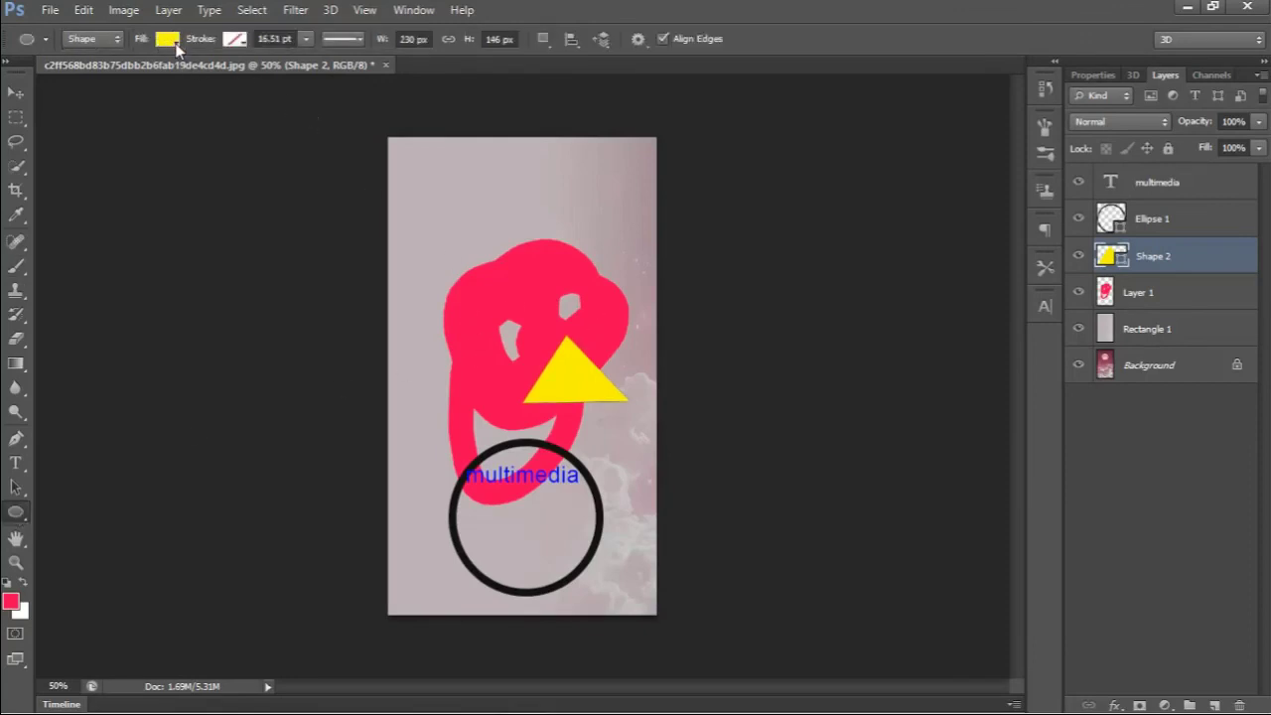
left_click(170, 48)
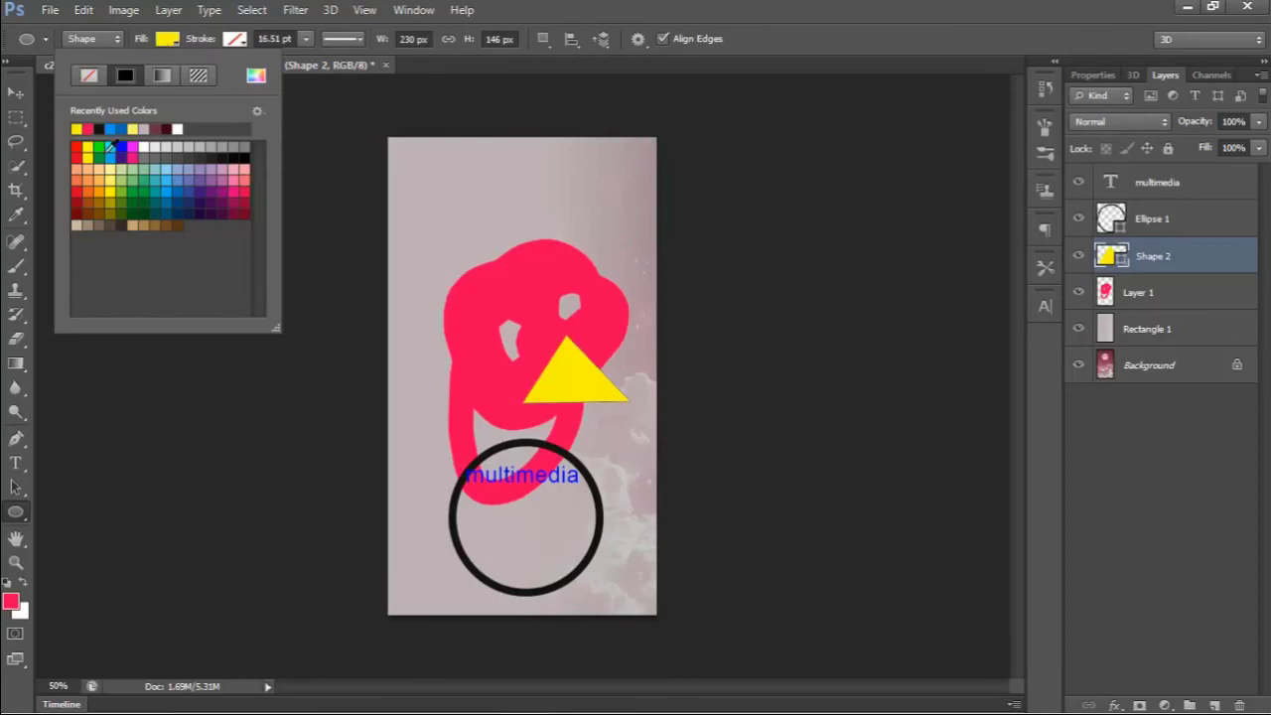
left_click(712, 248)
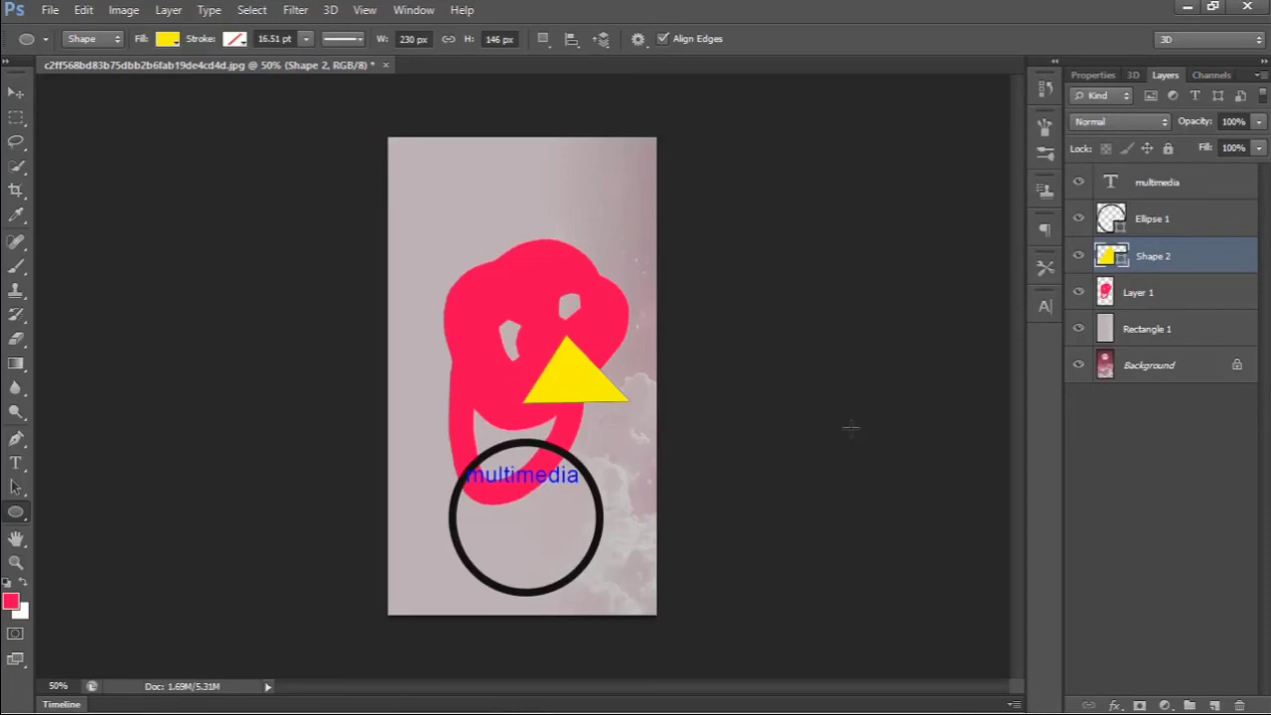
Step: Try a white (ffffff) Color Overlay on the Shape 2 triangle and discard the layer style
left_click(1115, 705)
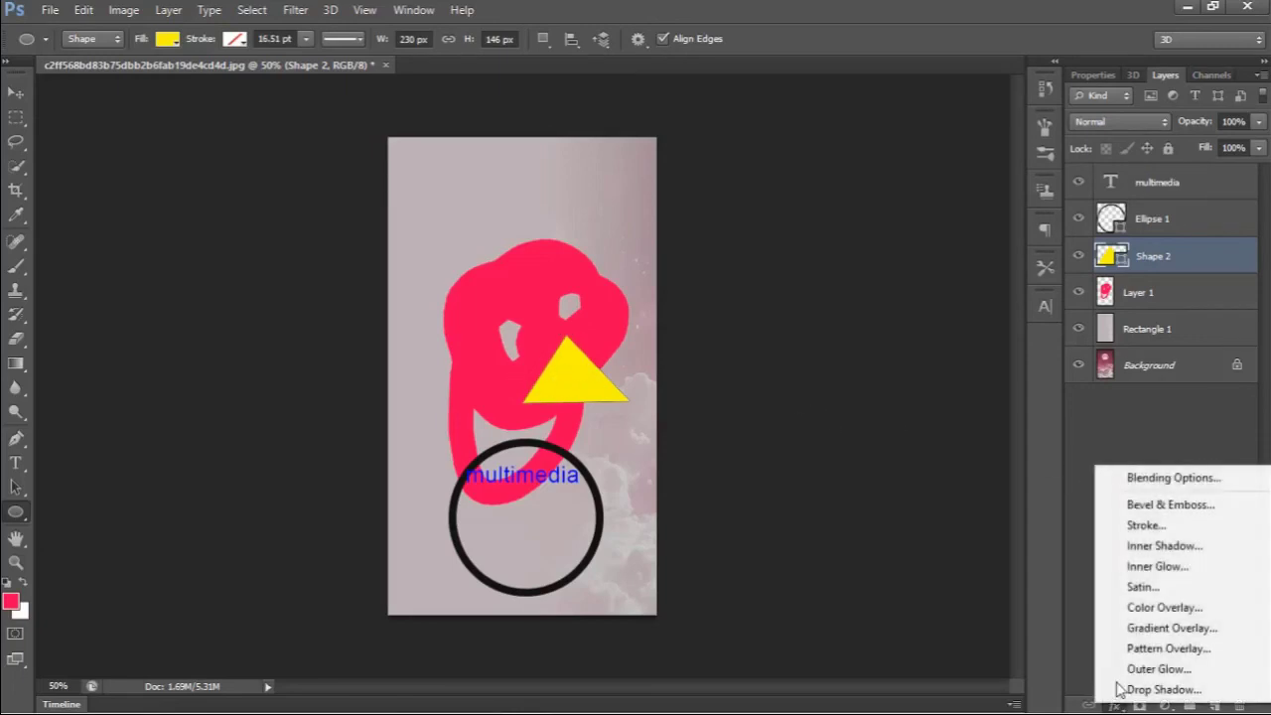
left_click(1135, 608)
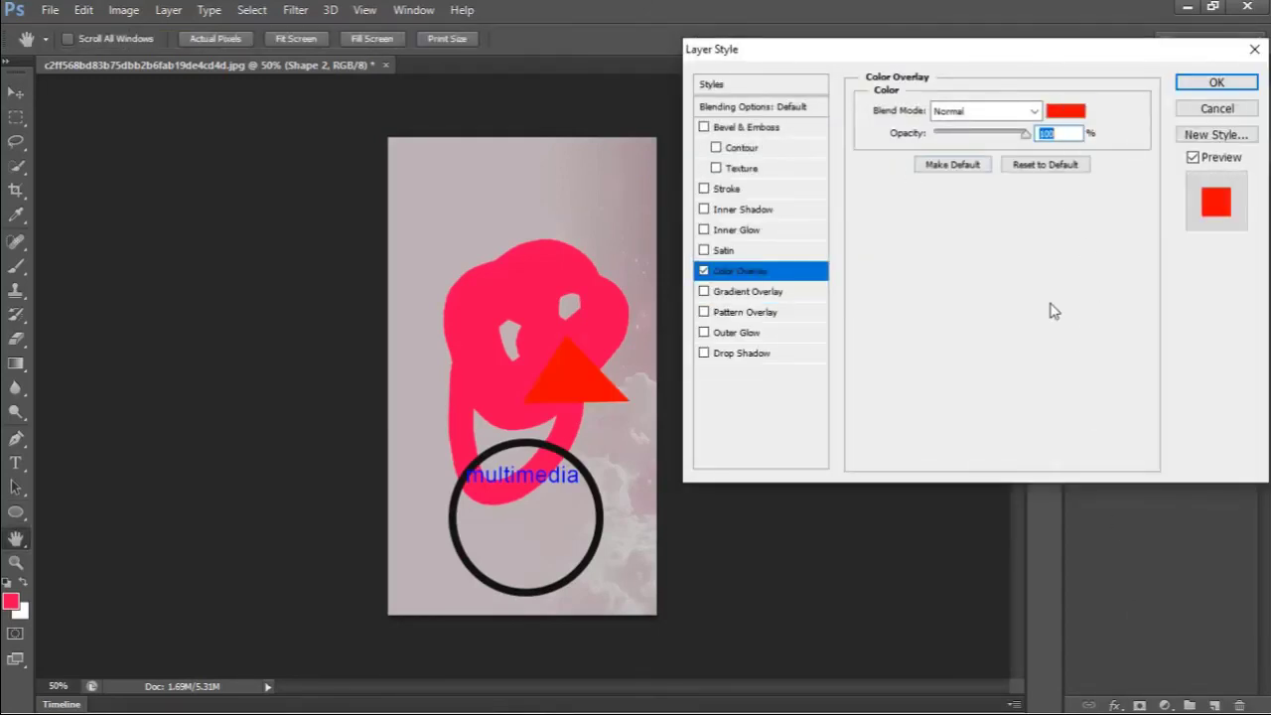
left_click(1064, 117)
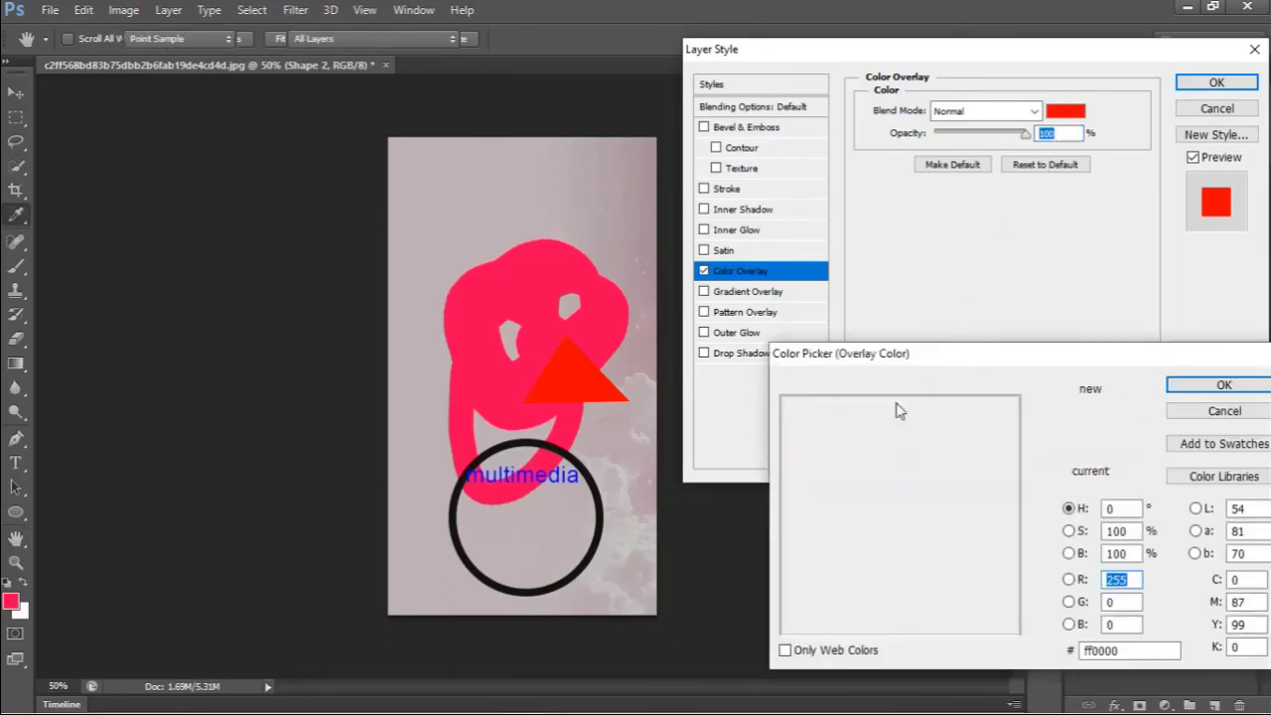
left_click(842, 421)
left_click_drag(842, 421, 782, 398)
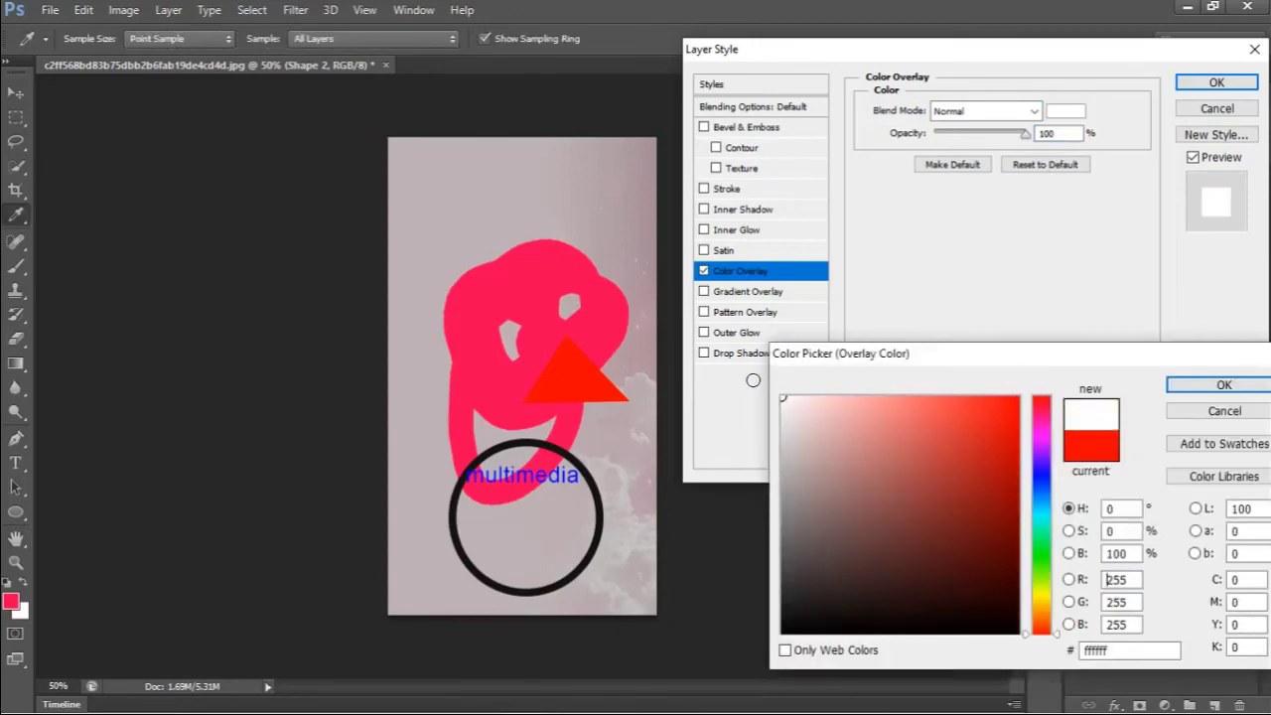
left_click(1206, 388)
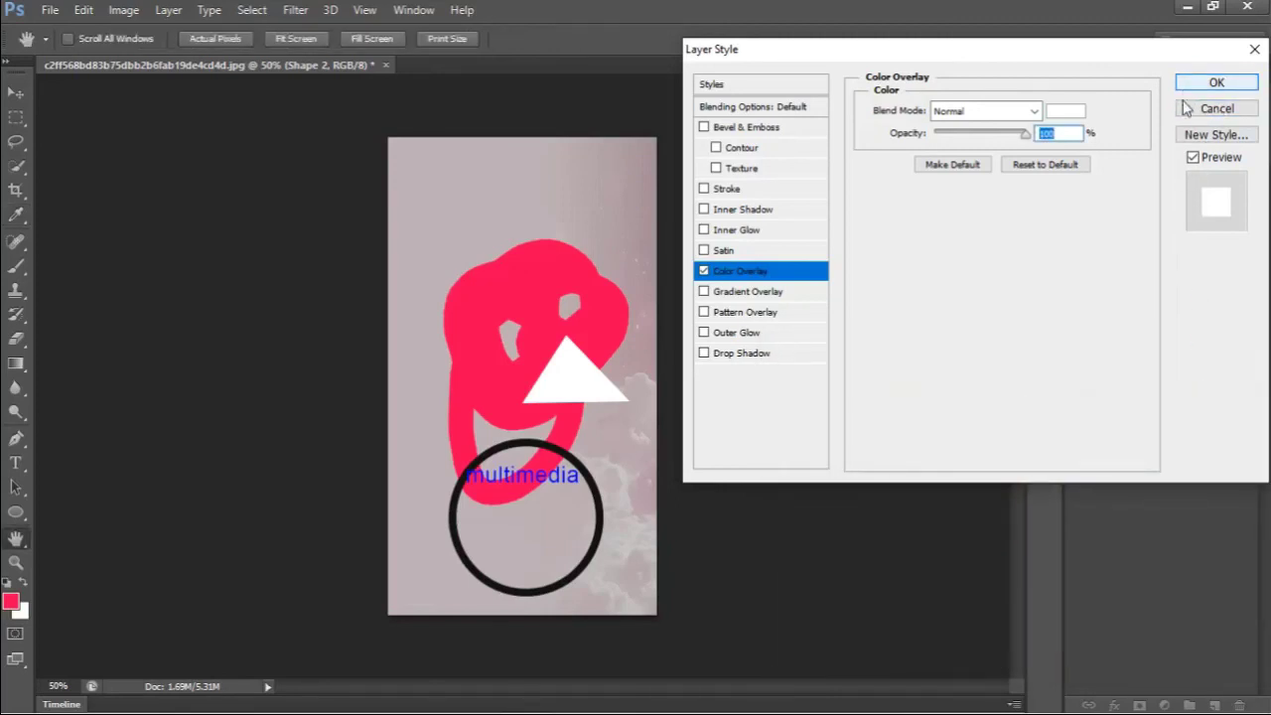
left_click(1187, 109)
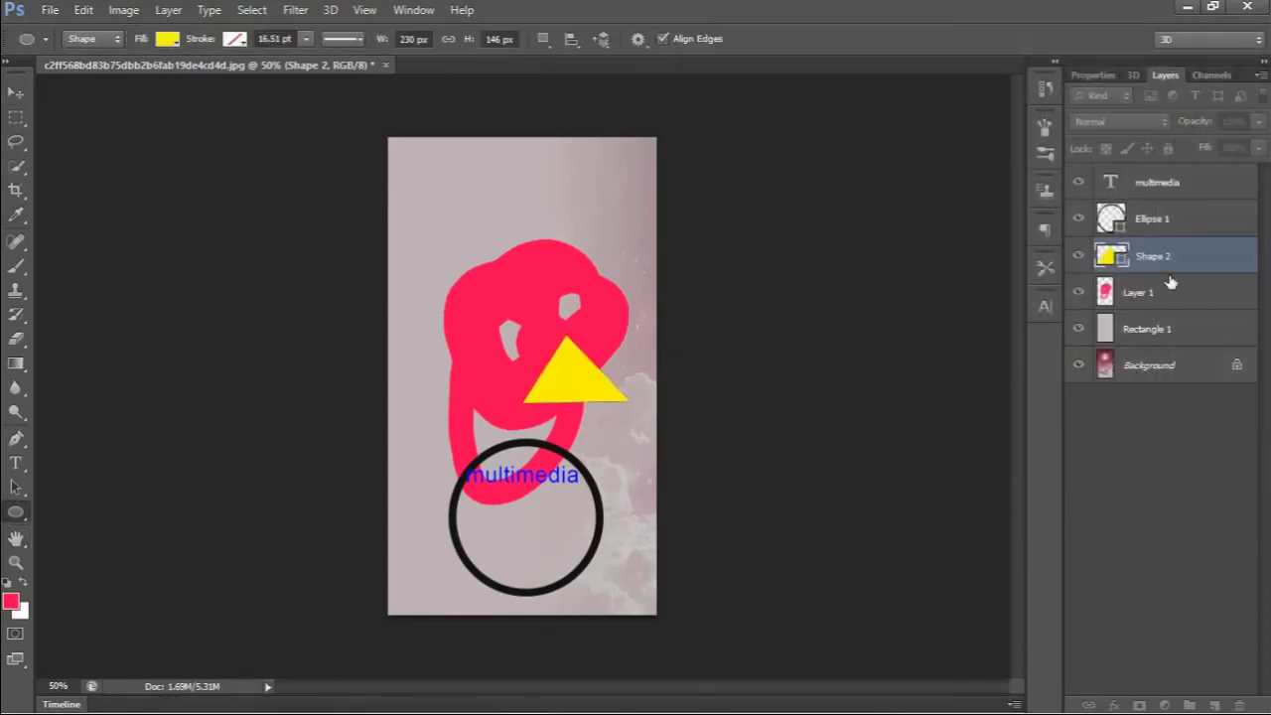
Step: Try a Drop Shadow on the Shape 2 triangle with a distance of 0 px and a size of 73 px
left_click(1113, 705)
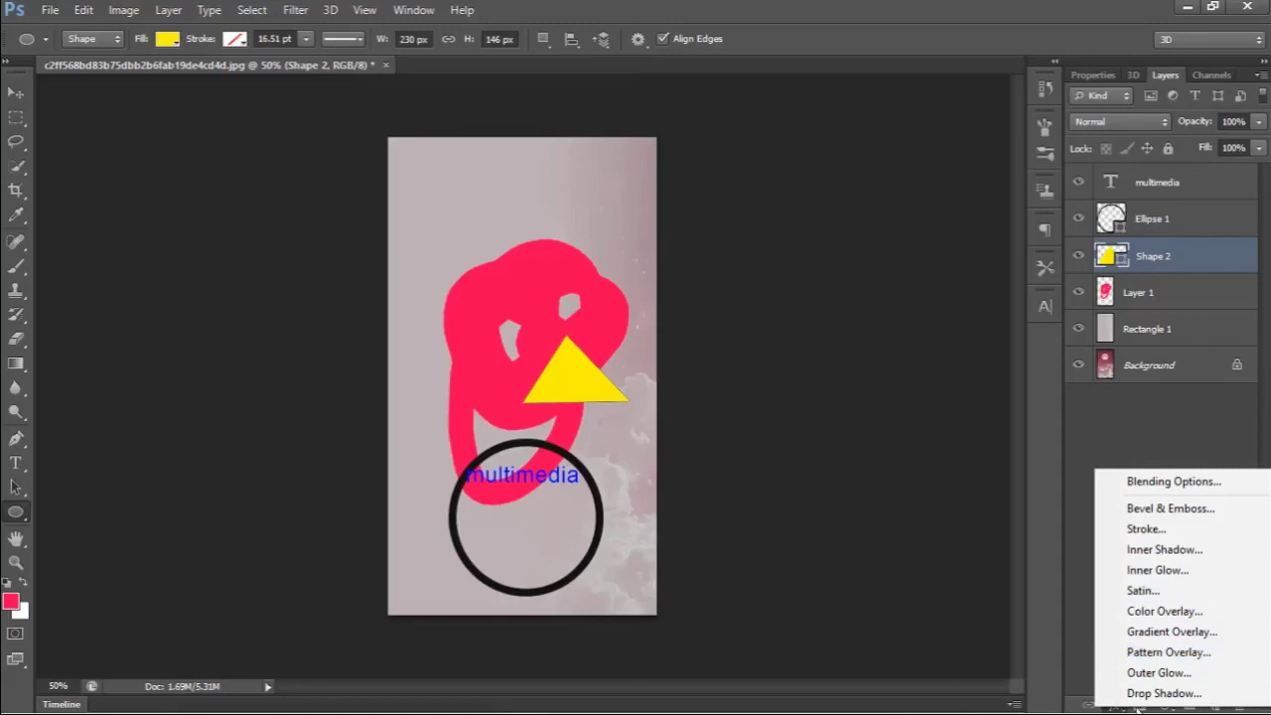
left_click(1187, 695)
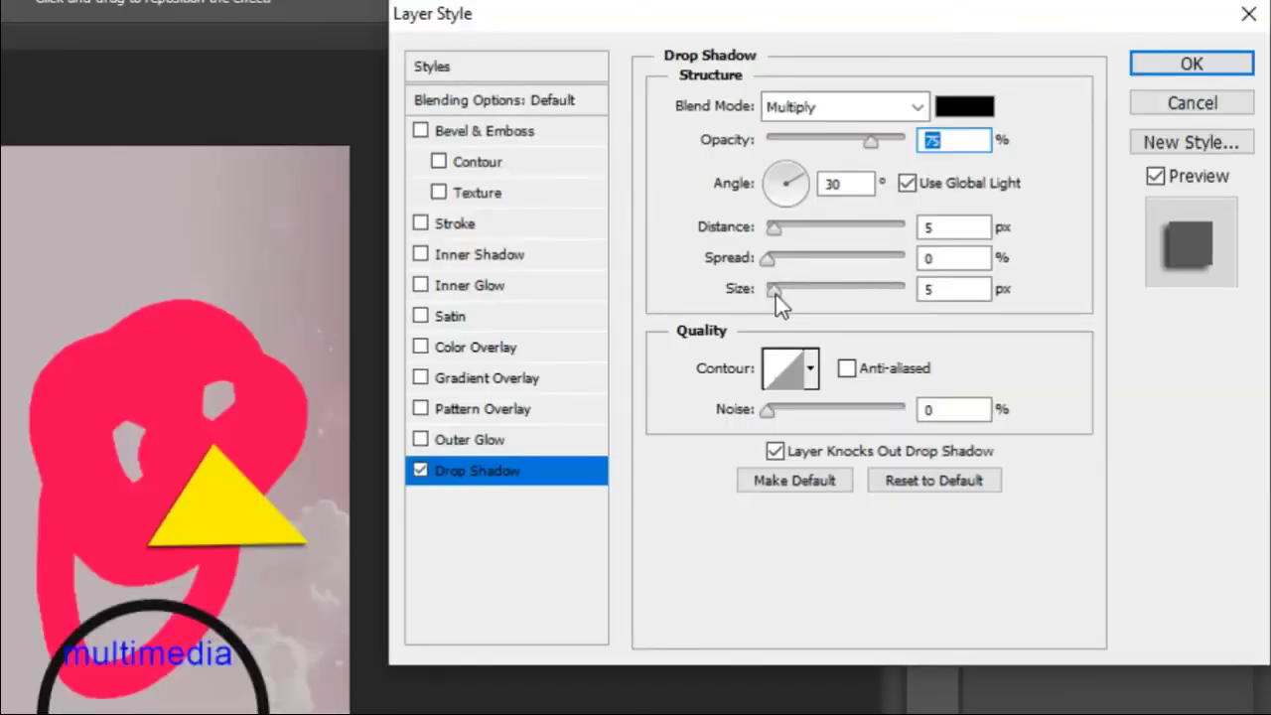
left_click_drag(939, 236, 962, 236)
mouse_move(808, 295)
left_mouse_down()
mouse_move(863, 289)
mouse_move(800, 296)
left_mouse_up()
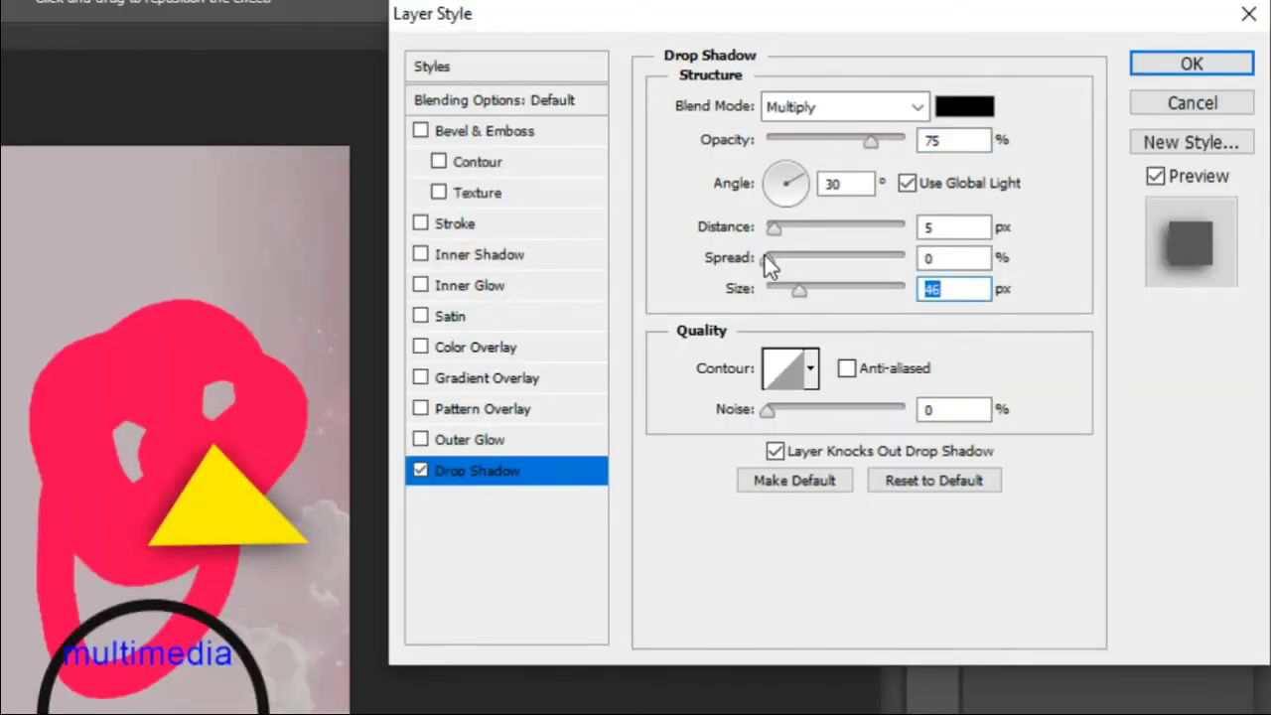
left_click_drag(772, 232, 857, 260)
left_click_drag(806, 253, 811, 297)
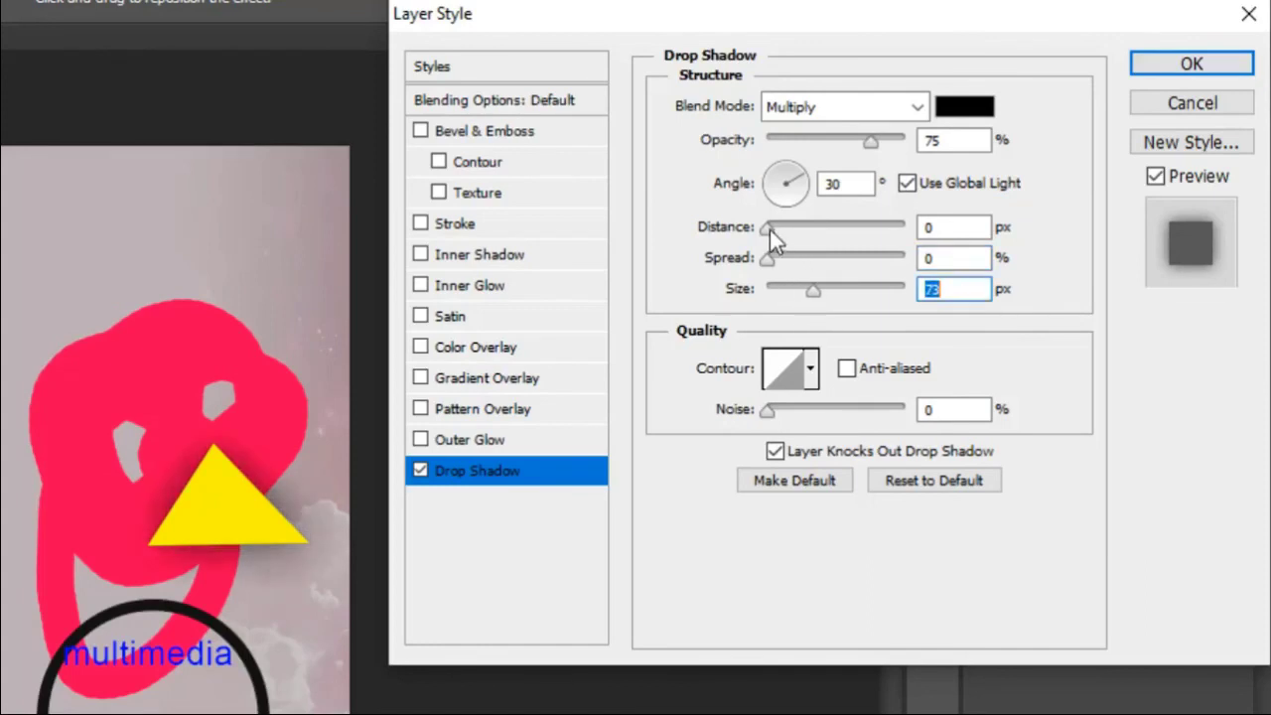
Step: Try a distance of 77 px and an angle of 144° for the triangle's drop shadow, and discard the layer style
left_click_drag(782, 229, 769, 191)
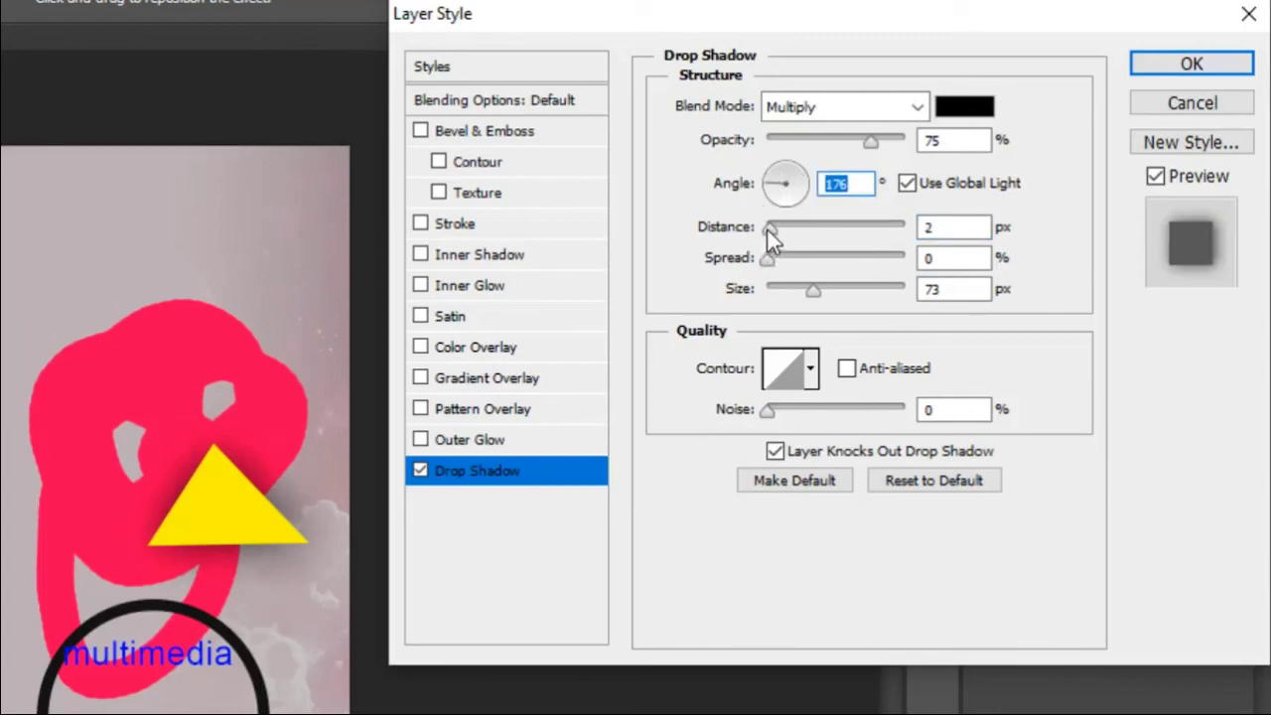
left_click_drag(769, 228, 856, 224)
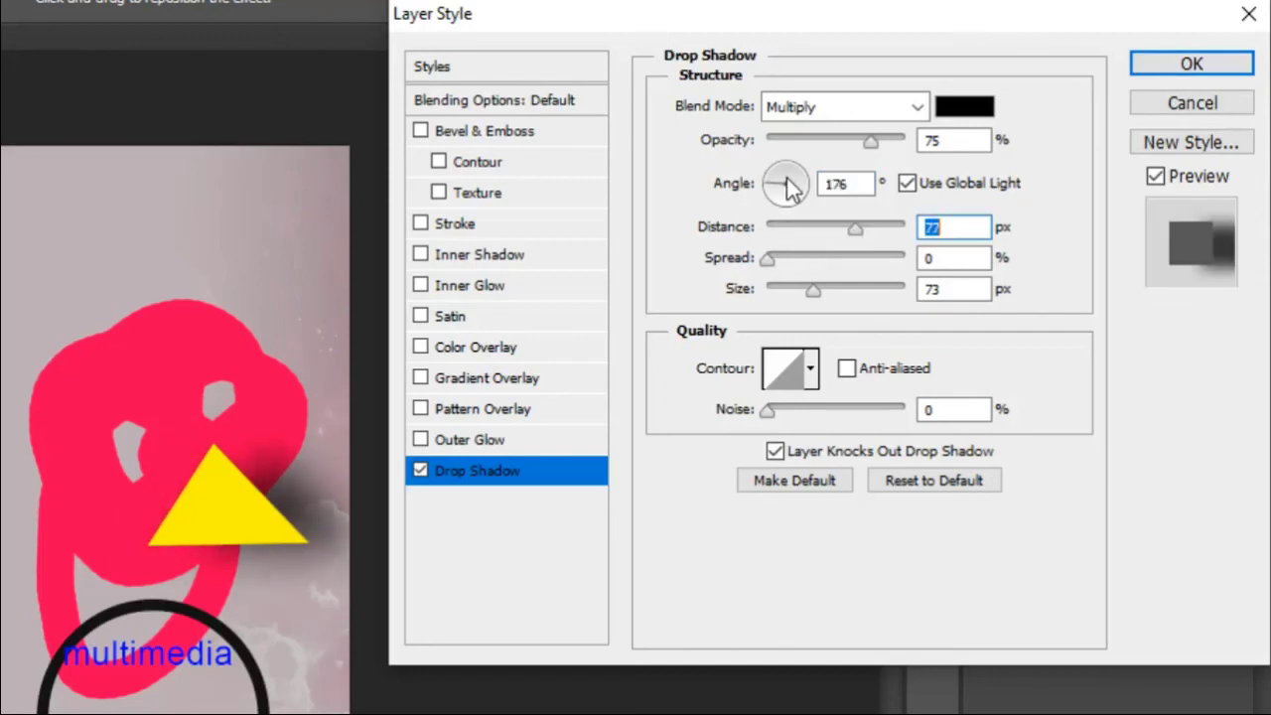
left_click_drag(814, 187, 817, 209)
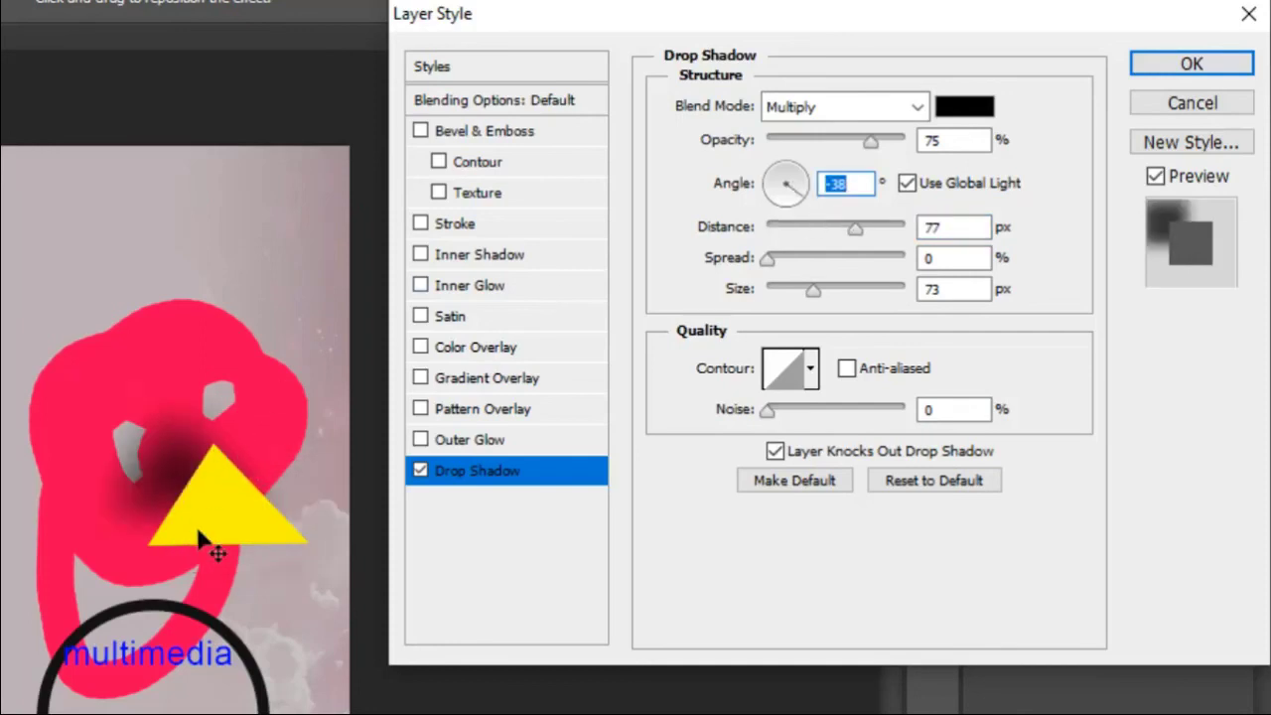
left_click(762, 167)
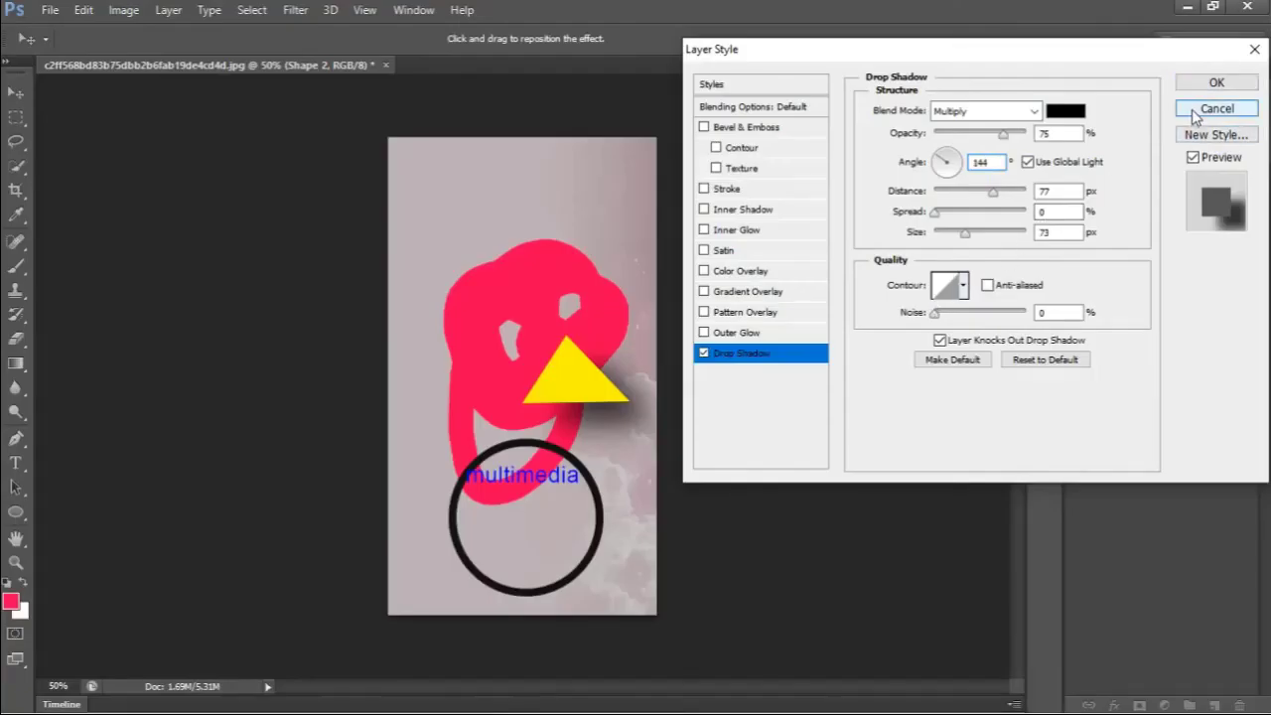
left_click(1194, 111)
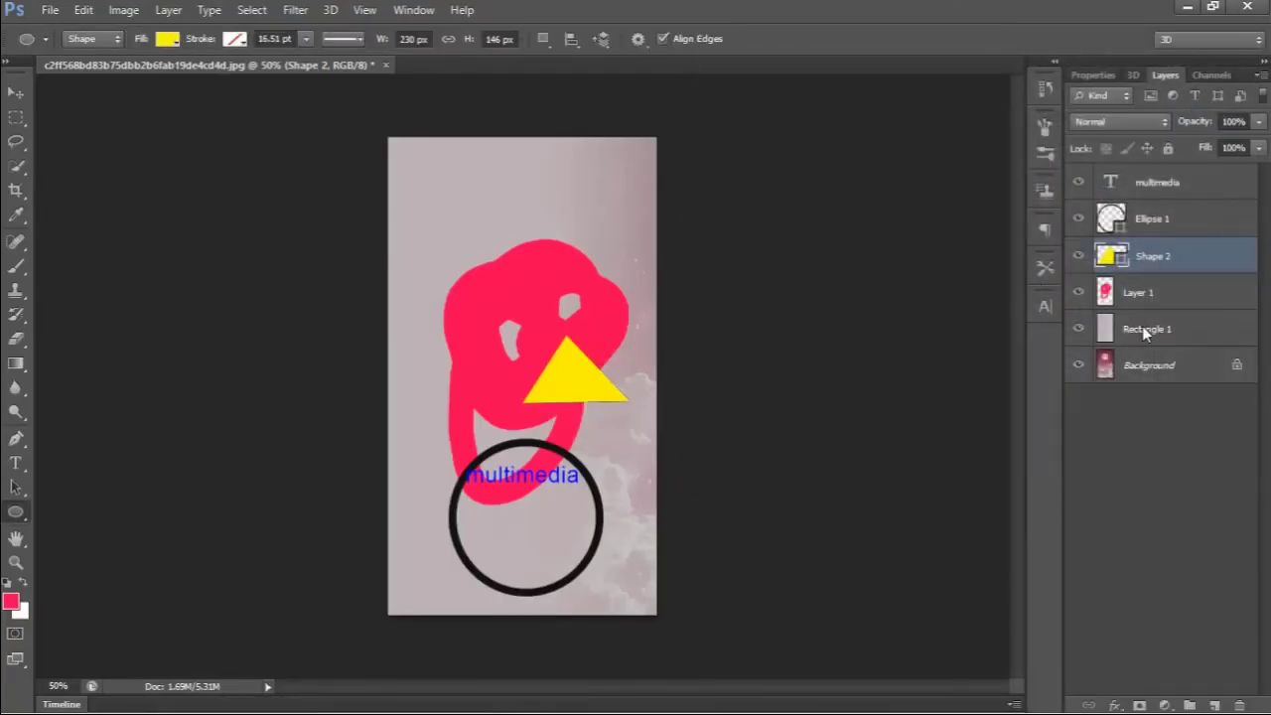